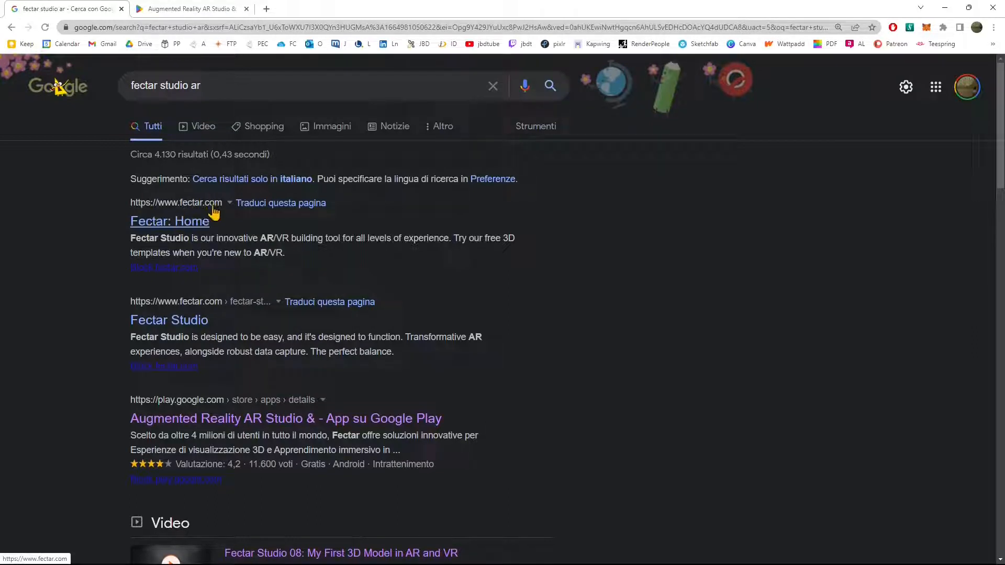
# Step: Open the Fectar Studio search result in a new browser tab
pyautogui.rightClick(183, 331)
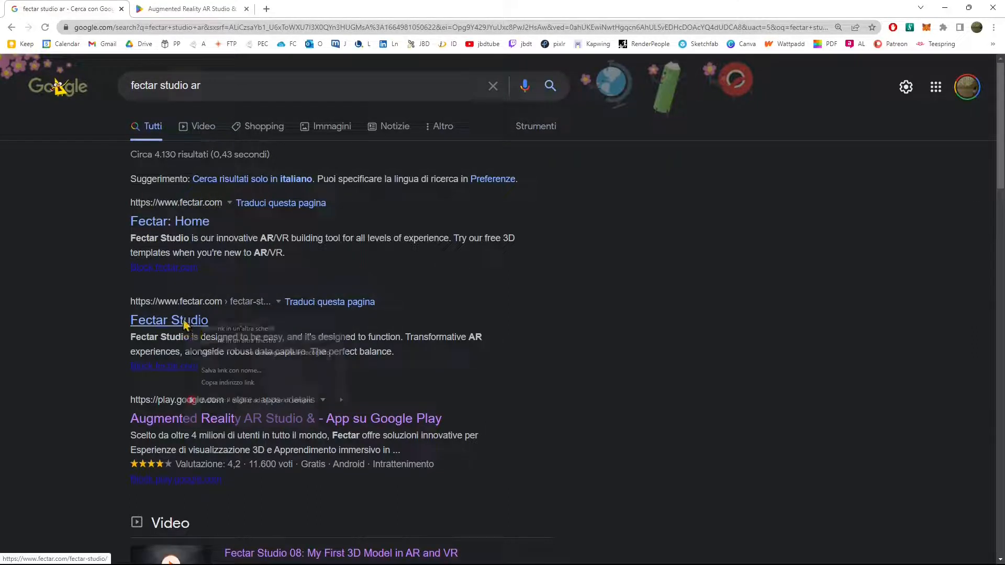
pyautogui.click(215, 338)
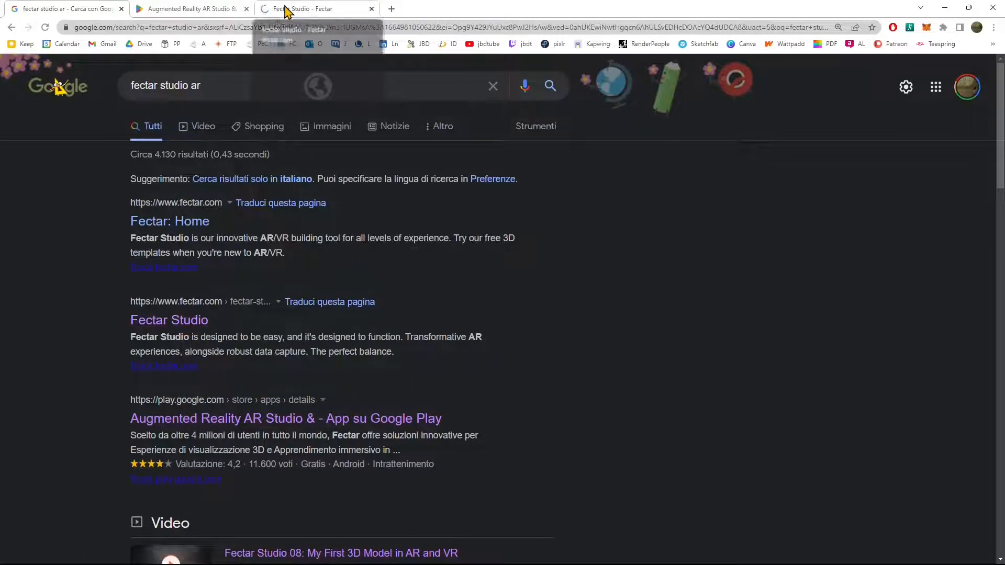
# Step: Examine the Google Play page of Fectar's Augmented Reality AR Studio app, including its preview images and description sections
pyautogui.click(222, 16)
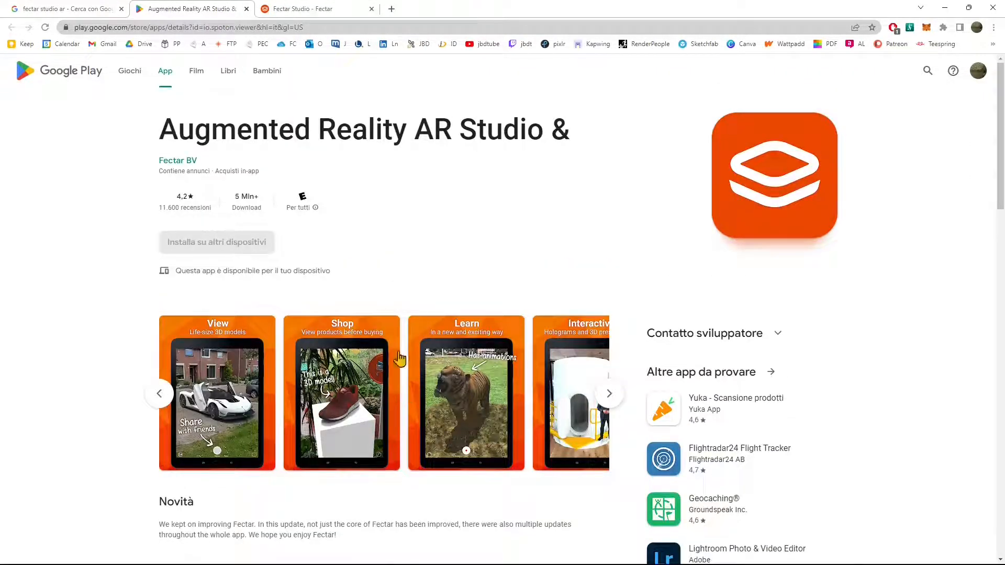
pyautogui.click(609, 393)
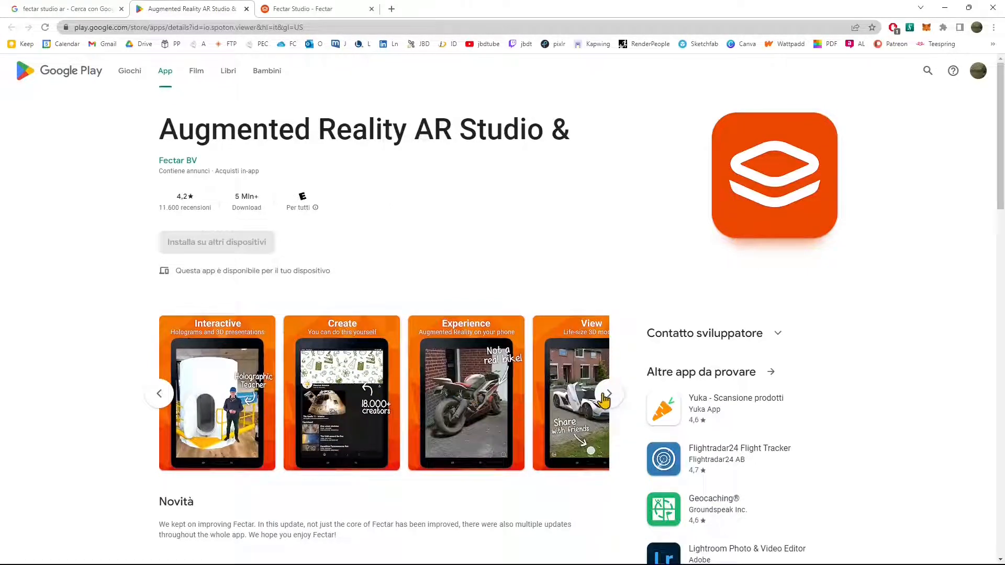
pyautogui.click(597, 406)
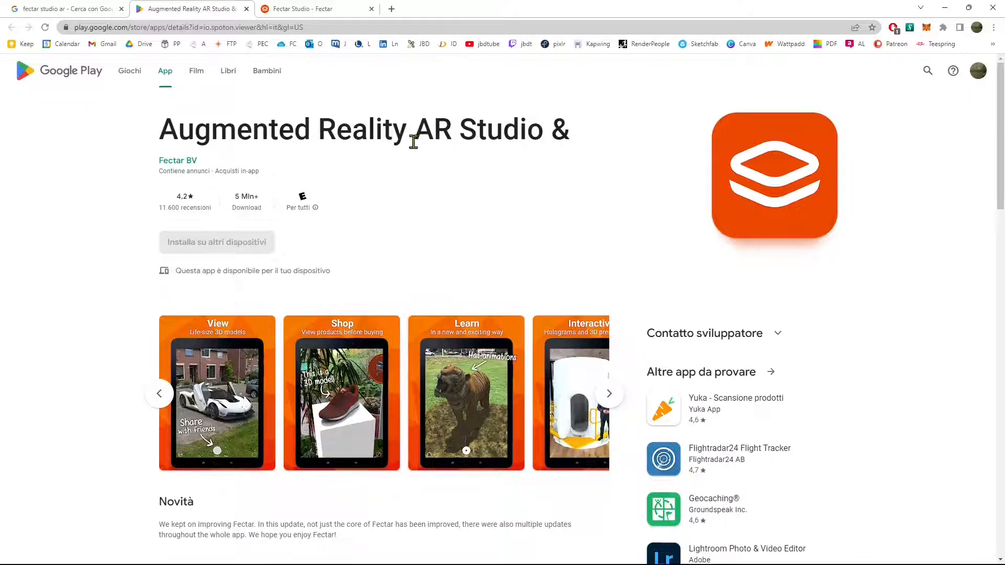
pyautogui.moveTo(207, 128); pyautogui.dragTo(526, 128)
pyautogui.click(511, 209)
pyautogui.scroll(-2, 513, 212)
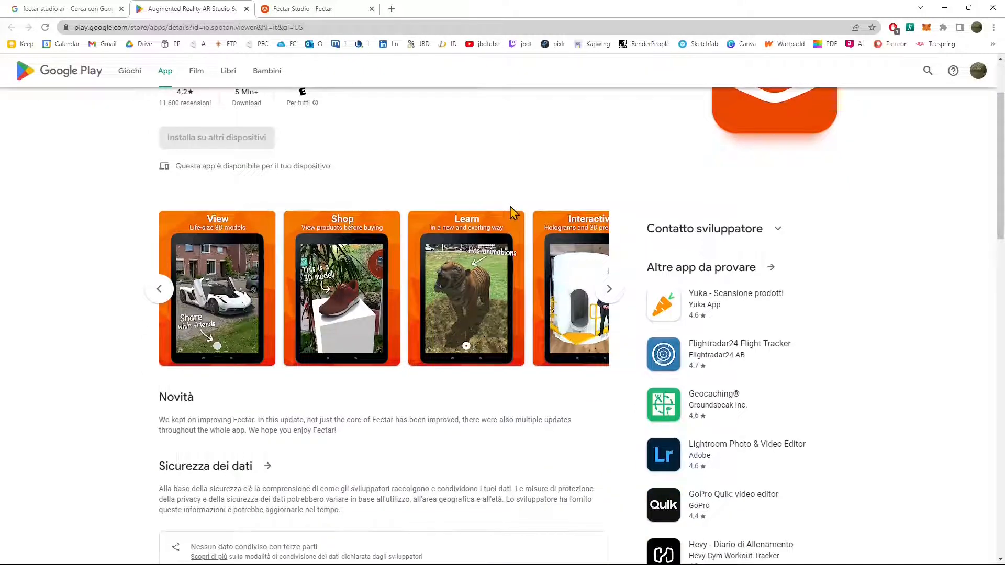
pyautogui.scroll(2, 512, 209)
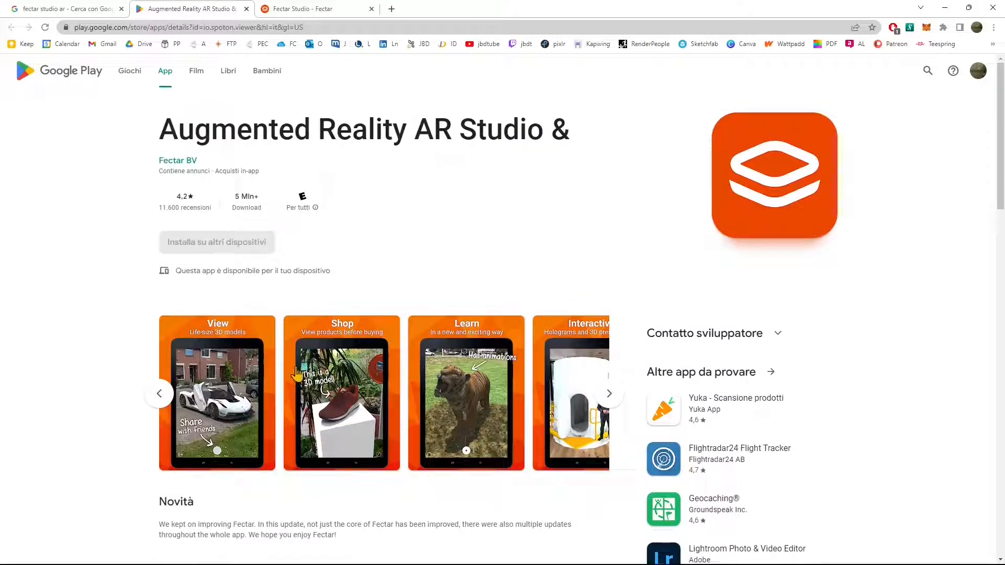
pyautogui.scroll(-8, 411, 476)
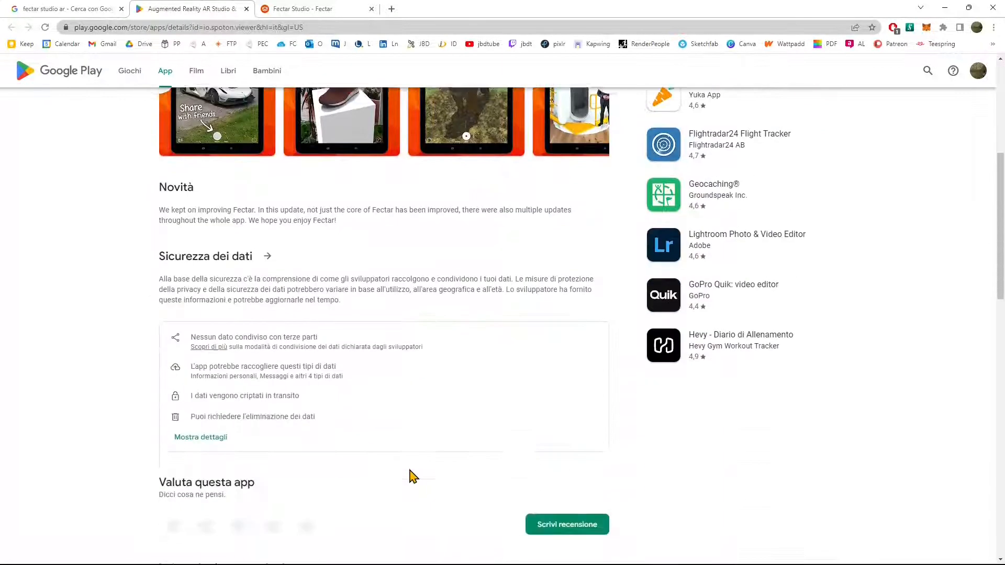
pyautogui.scroll(8, 204, 332)
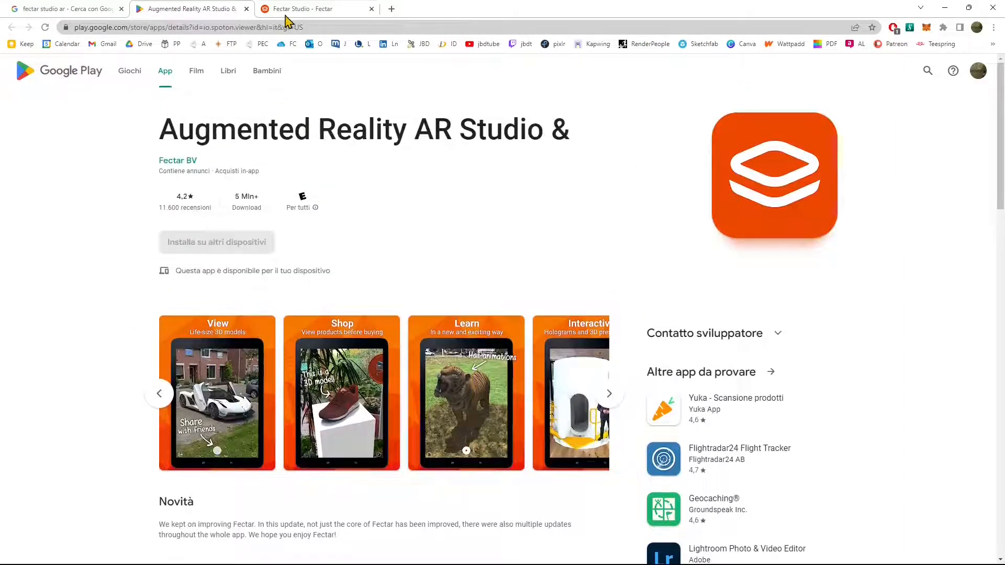
# Step: Duplicate the Fectar Studio web page and search Google for "blender" in the copy
pyautogui.click(309, 9)
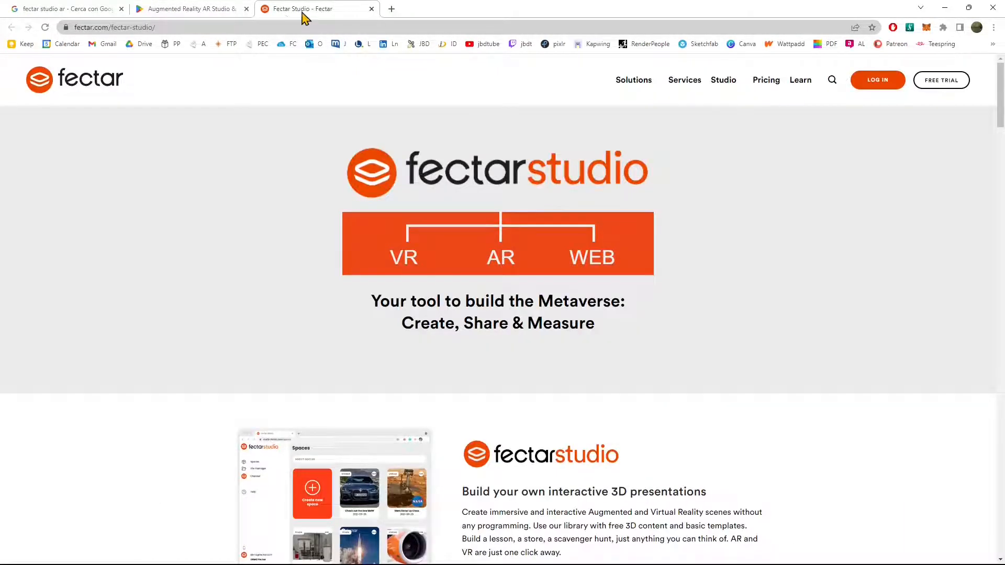
pyautogui.rightClick(343, 10)
pyautogui.click(370, 89)
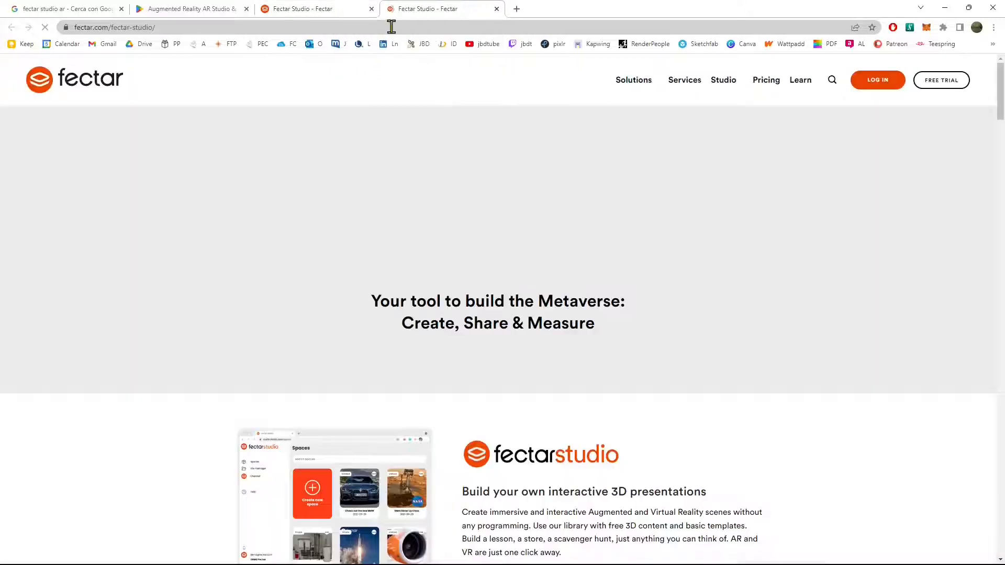
pyautogui.click(393, 23)
pyautogui.write('blender')
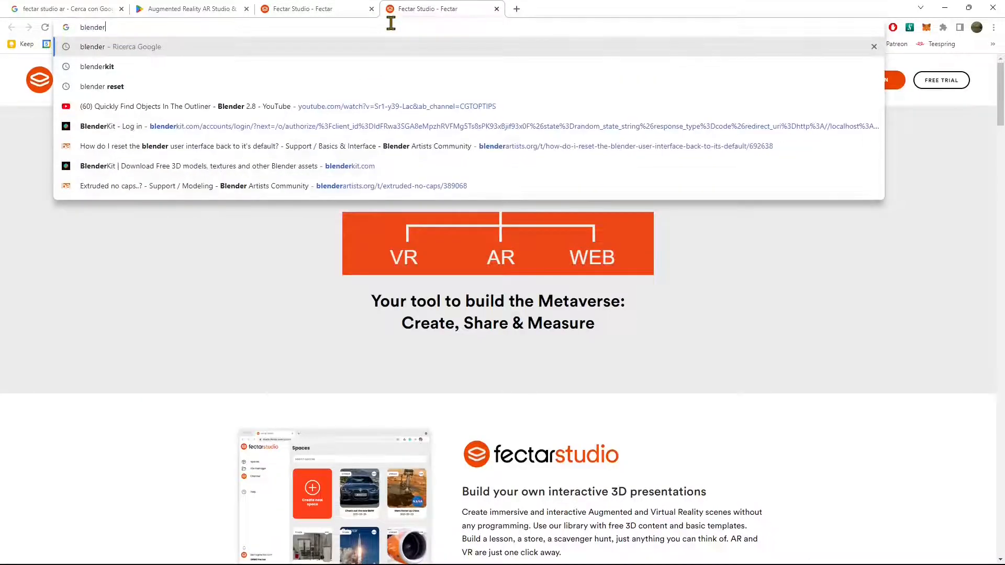
pyautogui.press('Return')
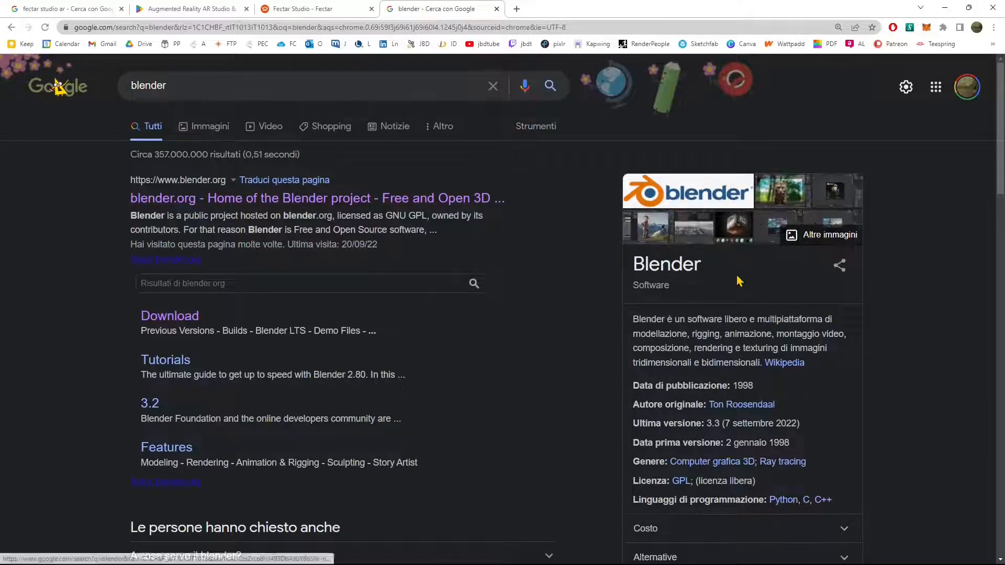
# Step: Return to the Fectar Studio web page, open its free trial form and proceed to the social account sign-up
pyautogui.click(292, 8)
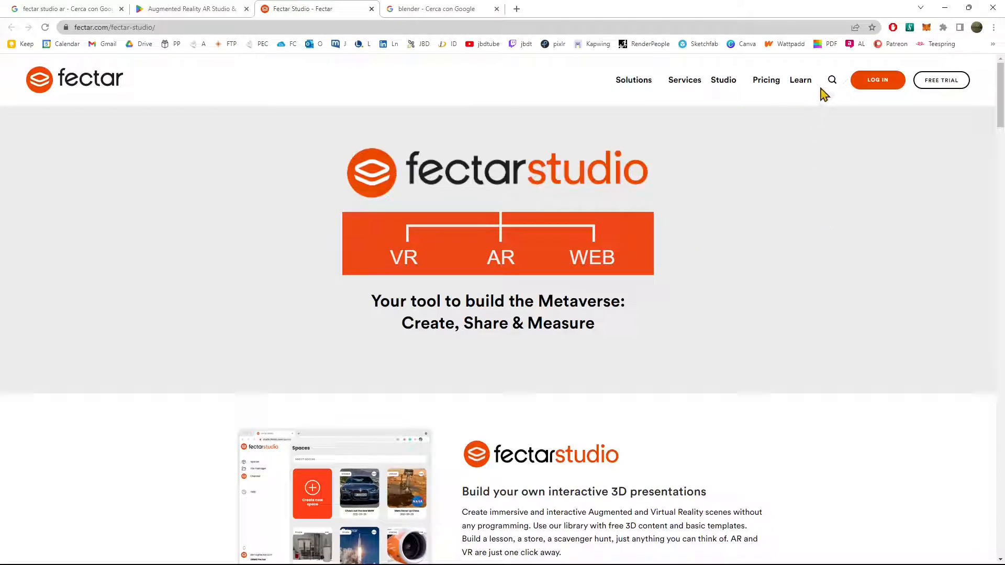
pyautogui.scroll(-4, 556, 267)
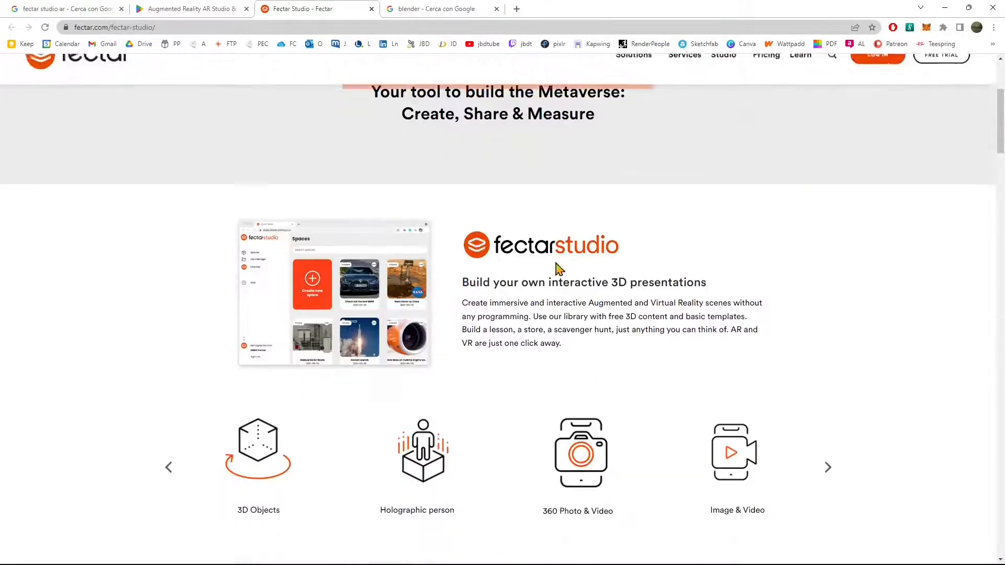
pyautogui.scroll(4, 641, 394)
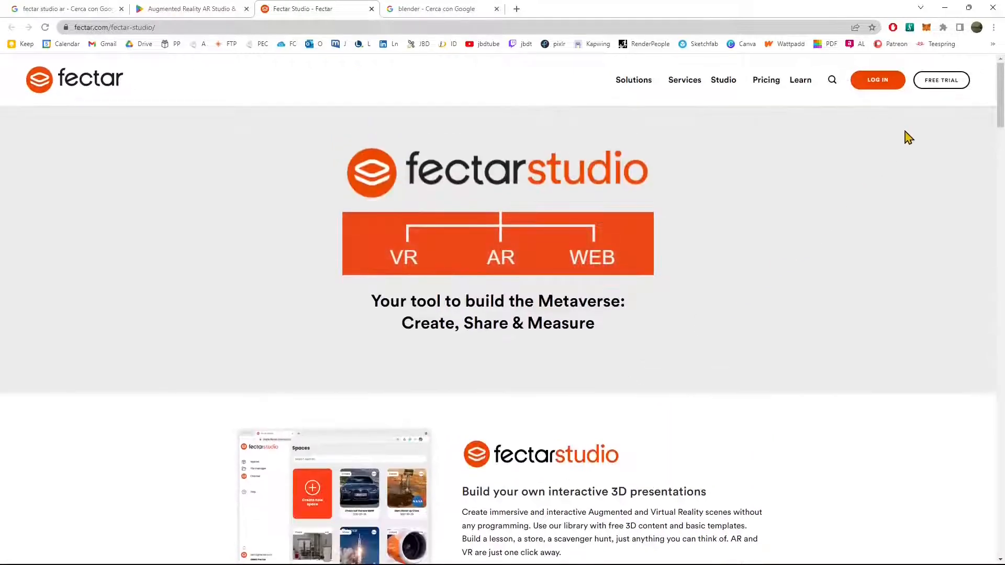
pyautogui.click(941, 80)
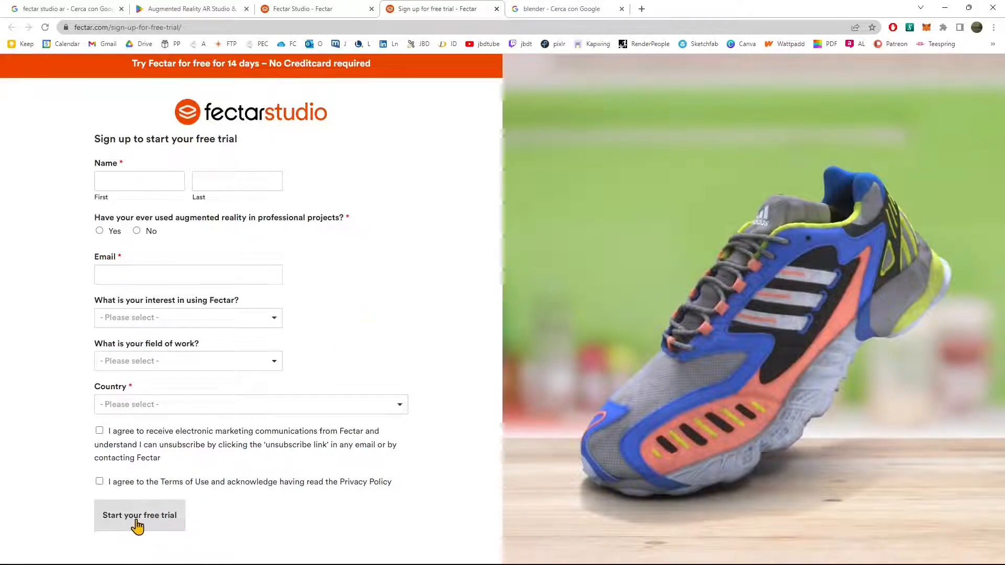
pyautogui.click(121, 529)
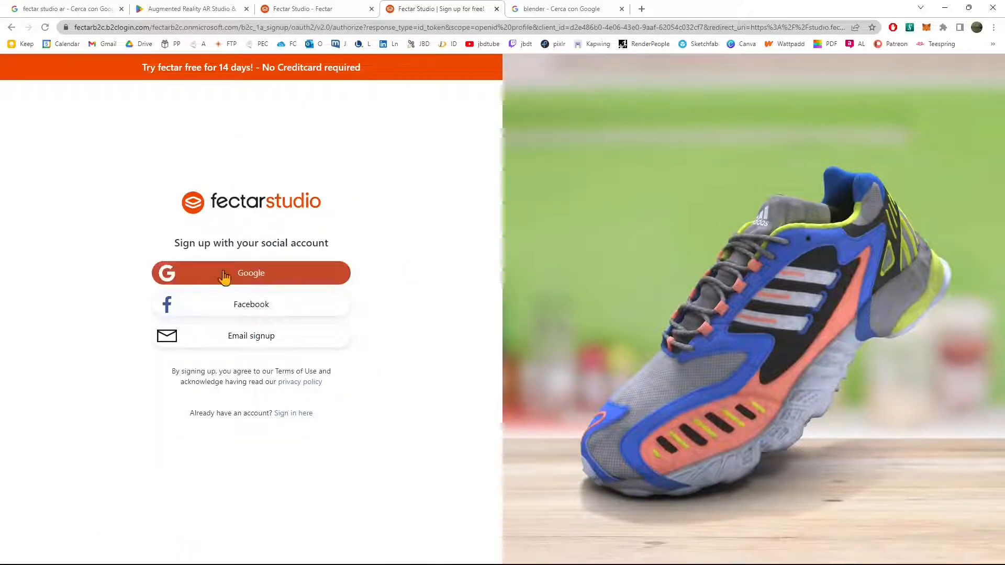
pyautogui.moveTo(217, 237)
pyautogui.mouseDown()
pyautogui.moveTo(242, 247)
pyautogui.moveTo(214, 249)
pyautogui.mouseUp()
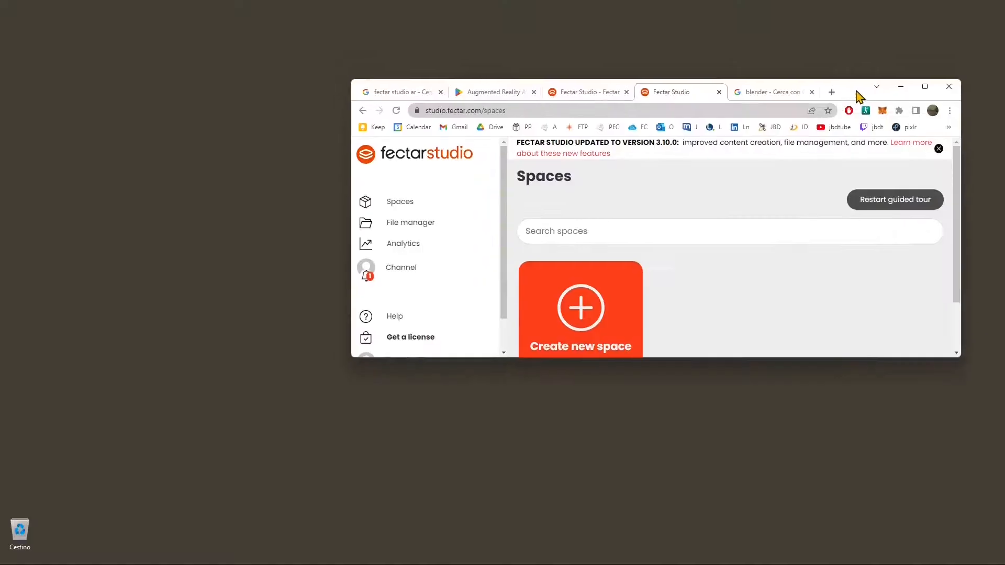
# Step: Move the browser window down and dismiss the Fectar Studio version 3.10.0 update notice
pyautogui.moveTo(859, 94); pyautogui.dragTo(869, 155)
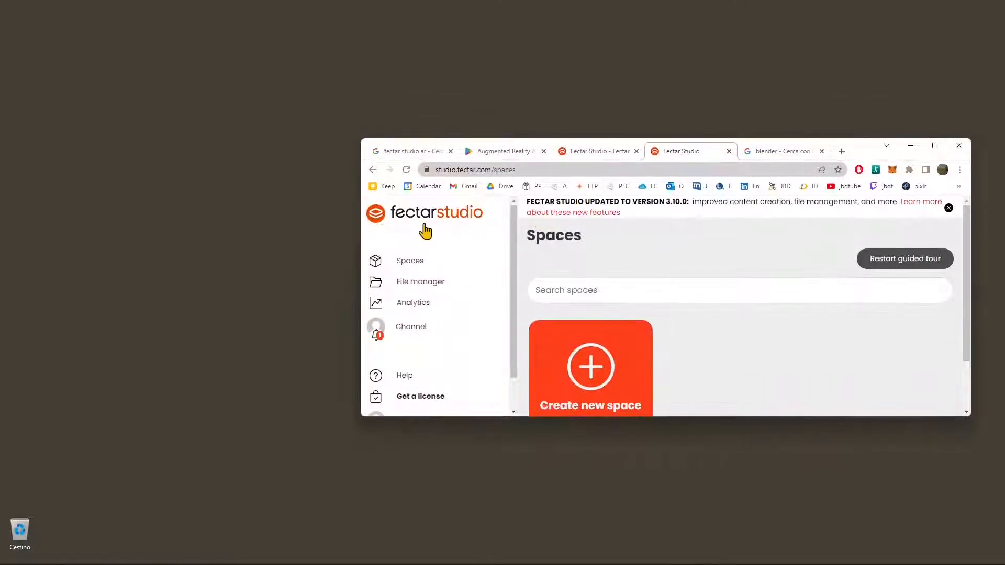
pyautogui.click(948, 208)
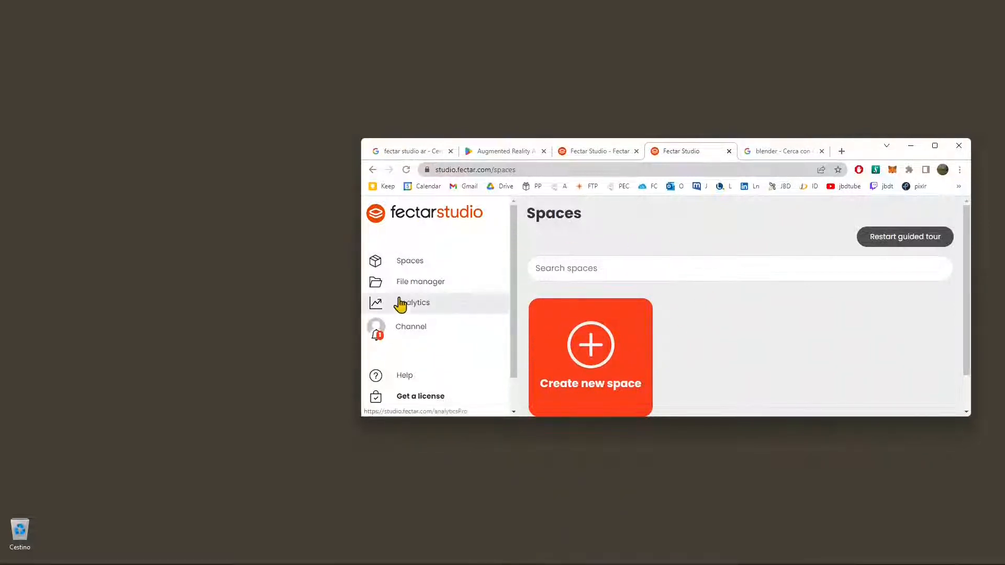
# Step: Browse the 3D Icons folder under Icons in the file manager's free content
pyautogui.click(418, 294)
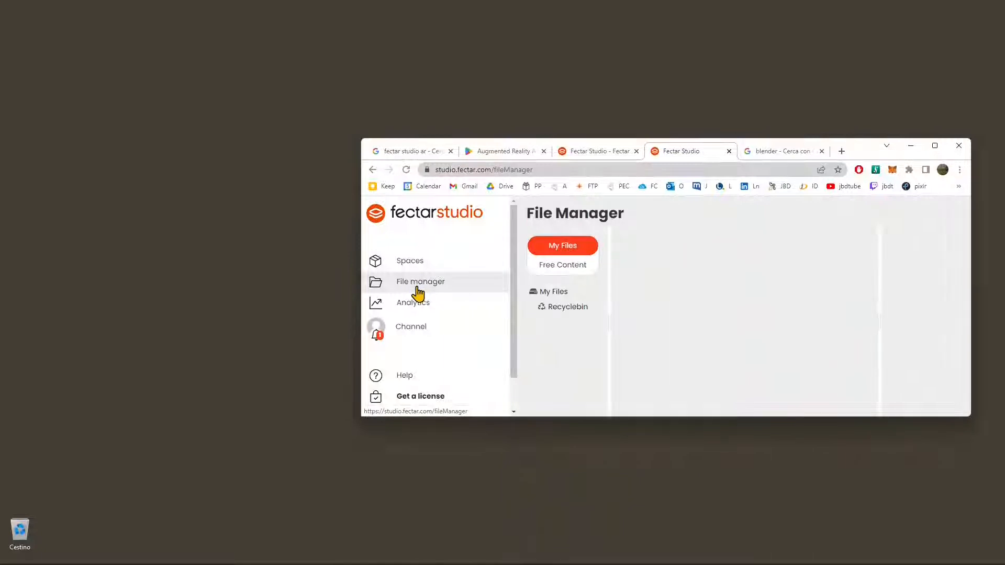
pyautogui.click(562, 270)
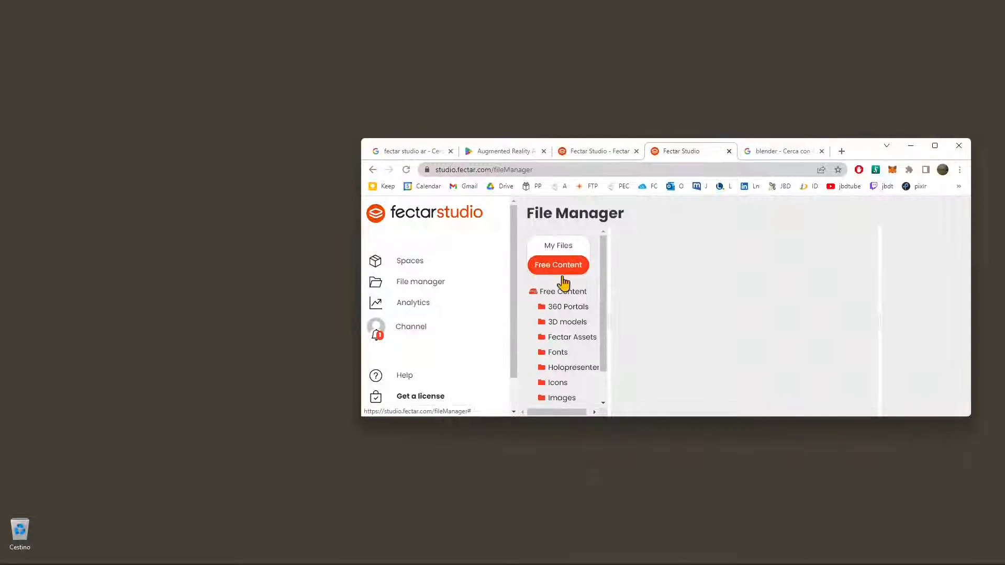
pyautogui.click(564, 383)
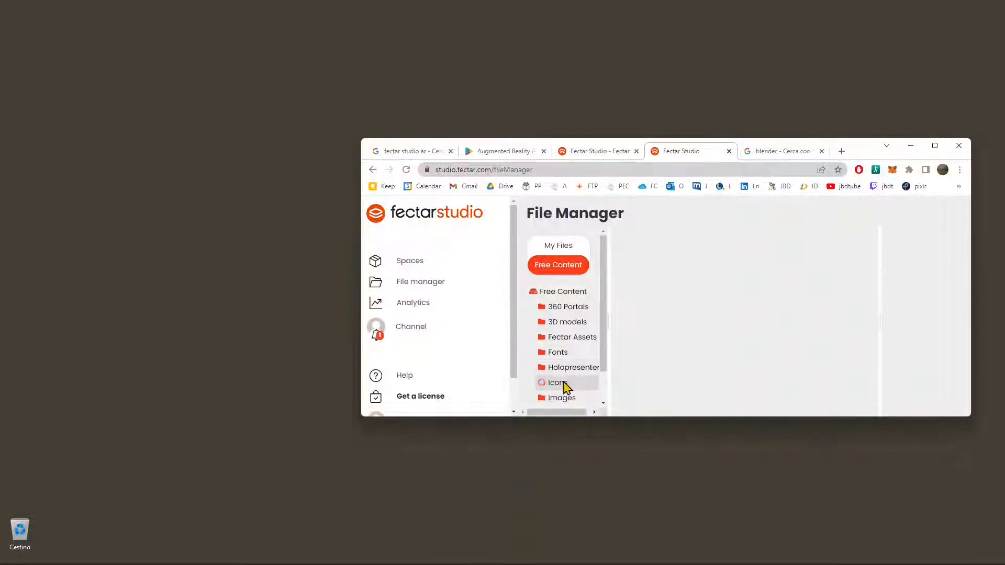
pyautogui.doubleClick(657, 297)
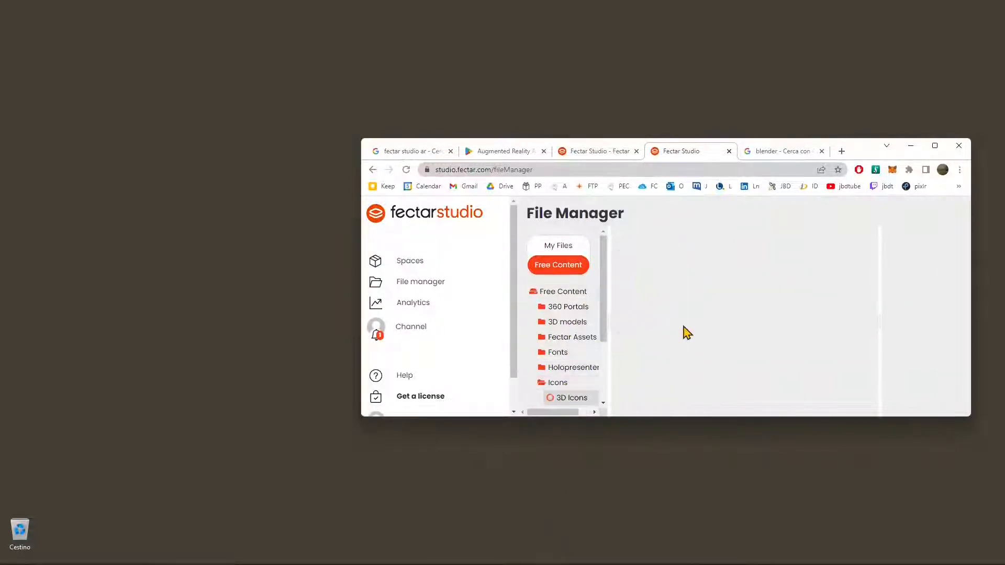
pyautogui.scroll(-2, 568, 387)
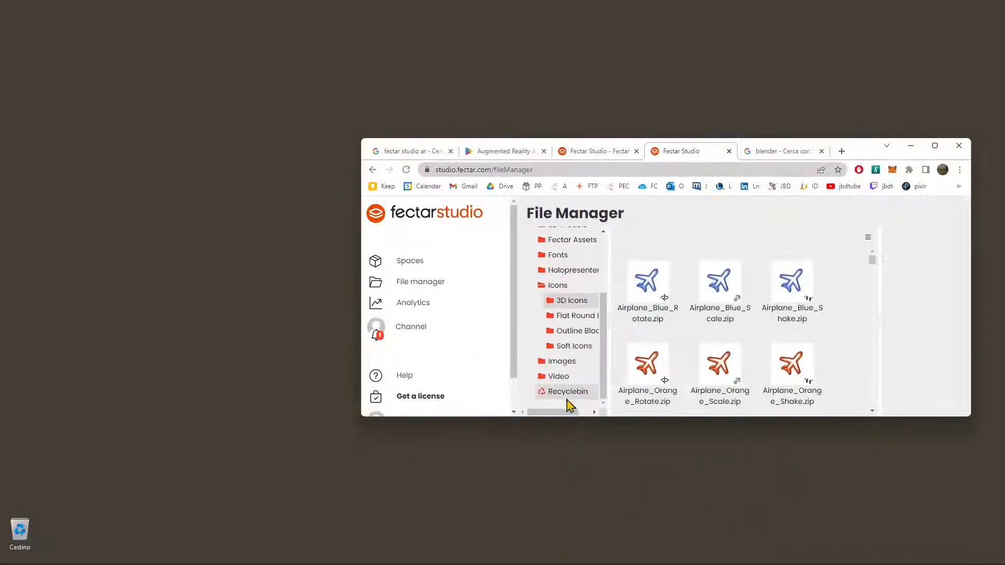
pyautogui.scroll(2, 561, 341)
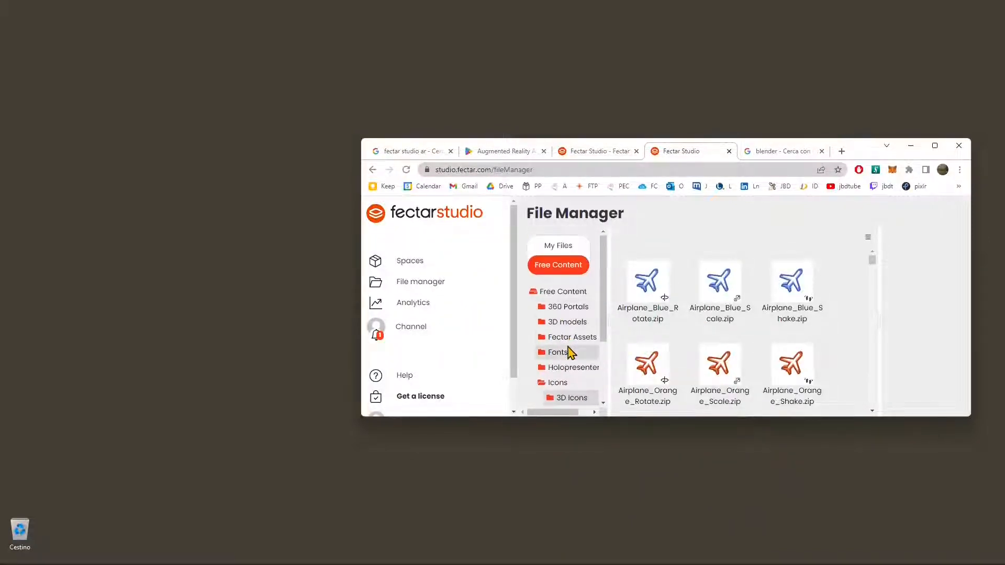
# Step: Browse the Gaming folder of the free 3D models and preview the blue bean bag BeanBag_Blue_GameRoom_01
pyautogui.click(574, 323)
pyautogui.scroll(-5, 709, 341)
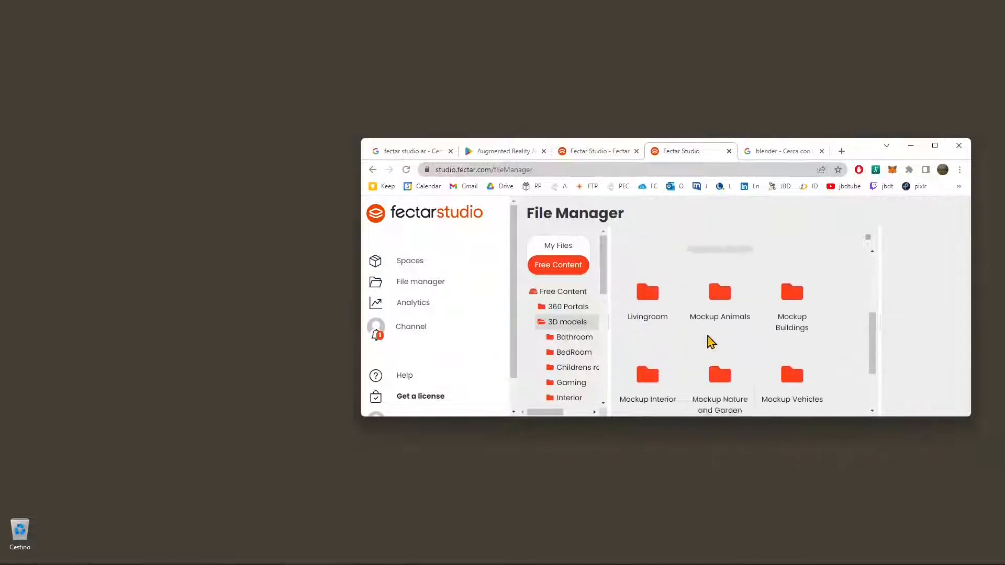
pyautogui.scroll(4, 696, 348)
pyautogui.click(652, 307)
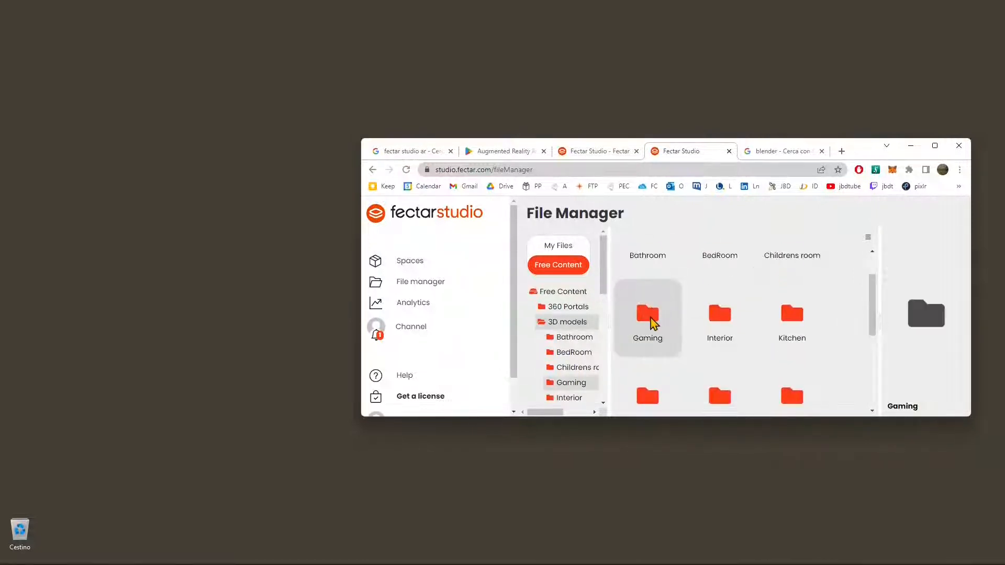
pyautogui.doubleClick(651, 317)
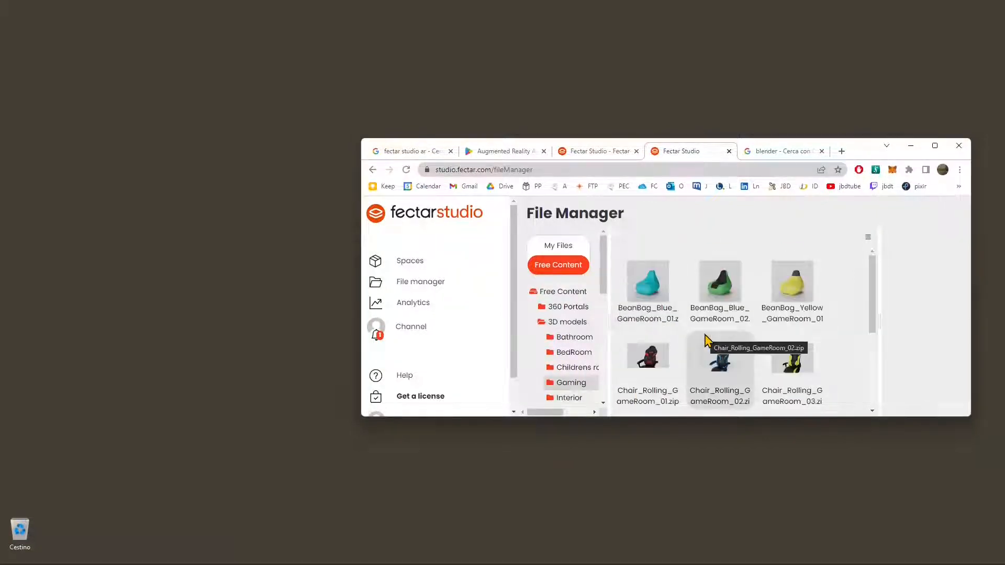
pyautogui.scroll(-3, 733, 346)
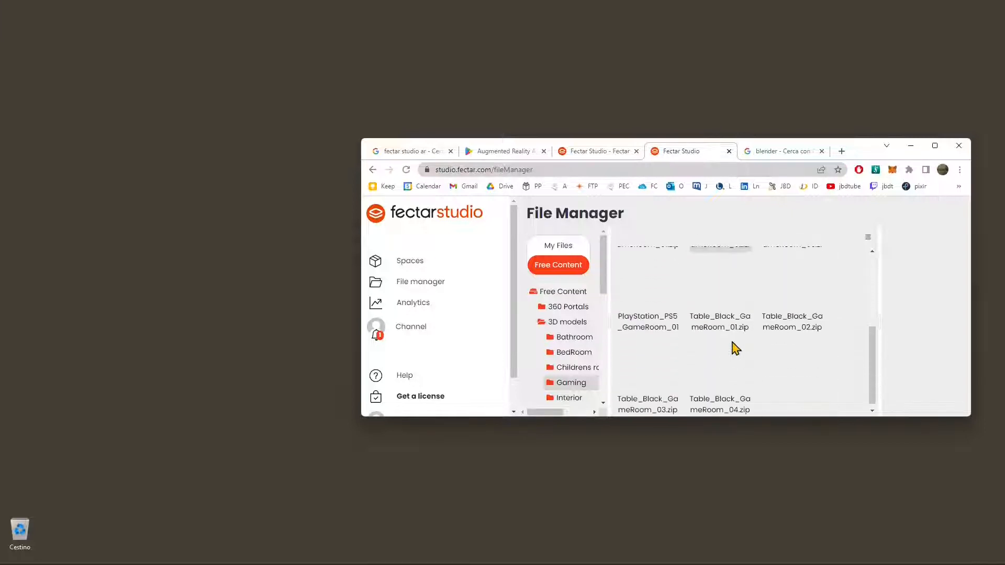
pyautogui.scroll(3, 735, 348)
pyautogui.click(655, 294)
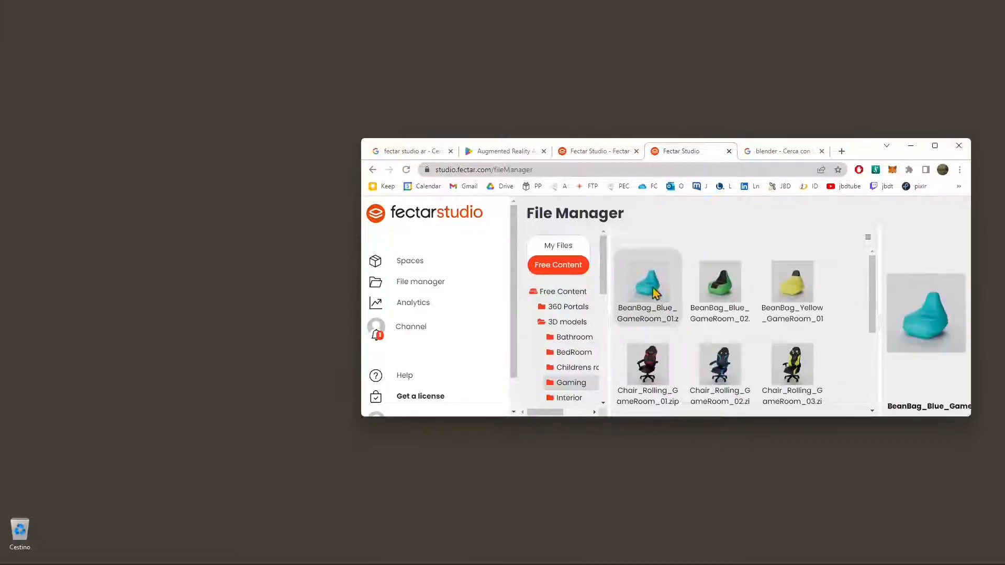
# Step: Check the My Files section of the file manager and view the Analytics Pro page
pyautogui.click(566, 247)
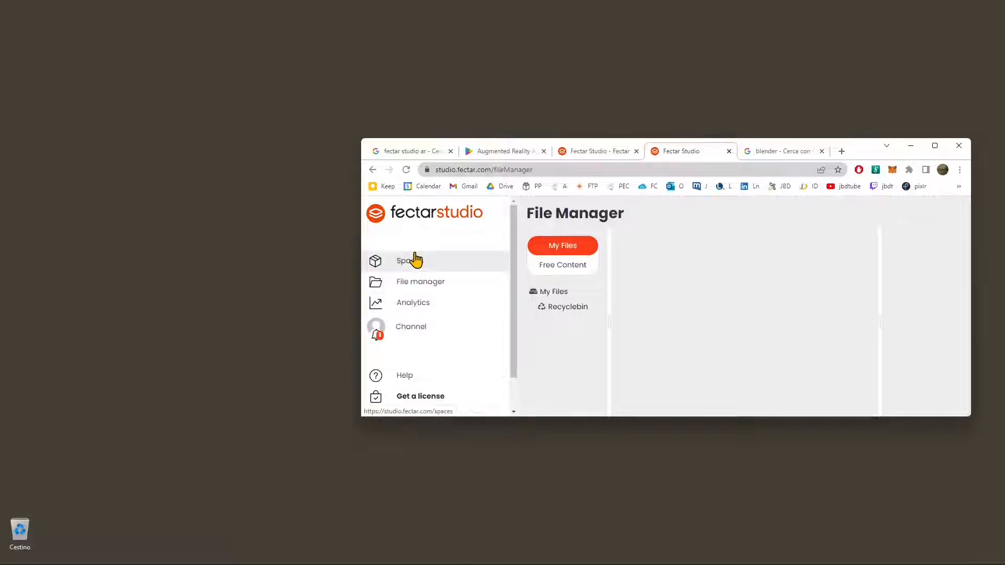
pyautogui.click(420, 306)
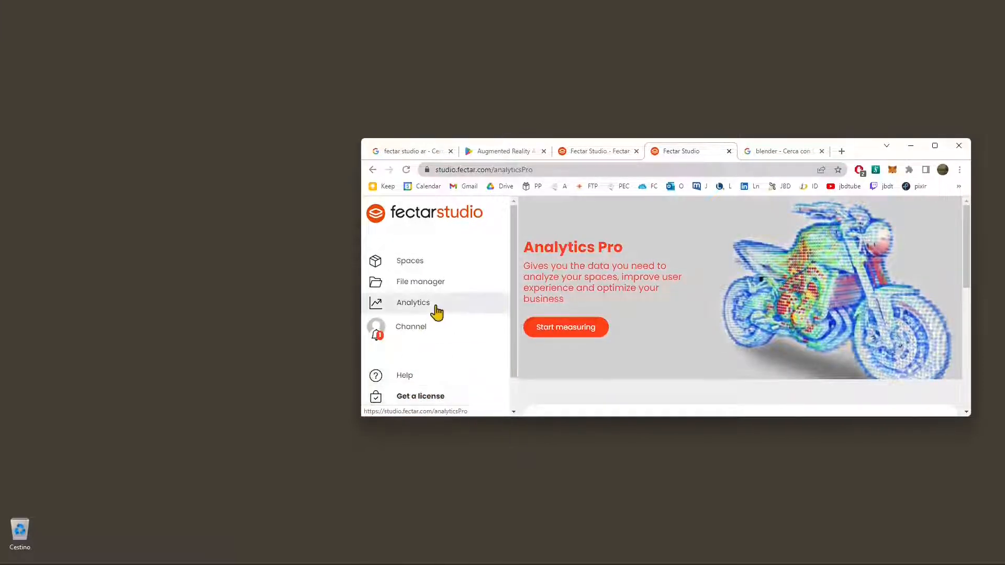
# Step: Go to the Spaces overview and start a new space to bring up the template choices
pyautogui.click(413, 266)
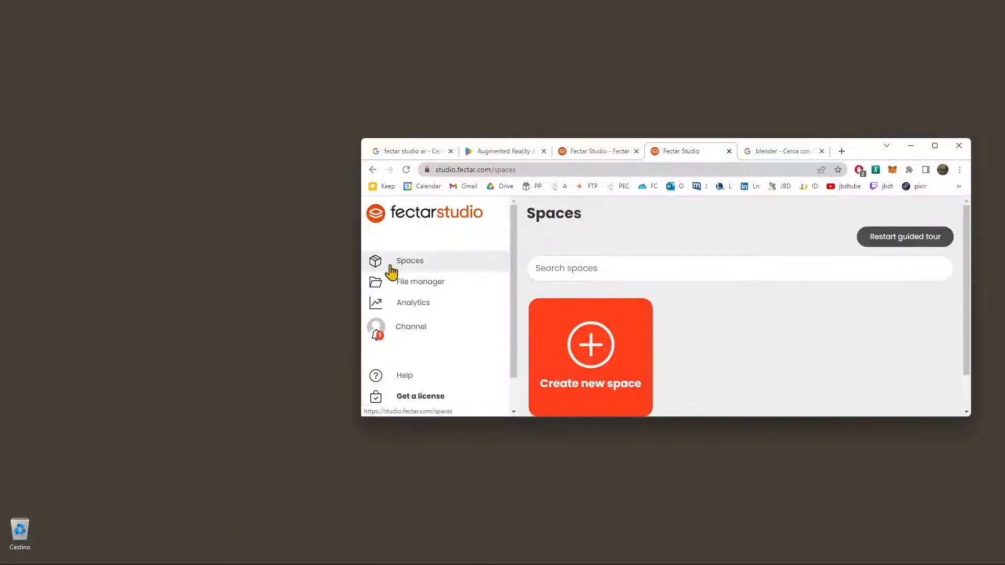
pyautogui.click(587, 346)
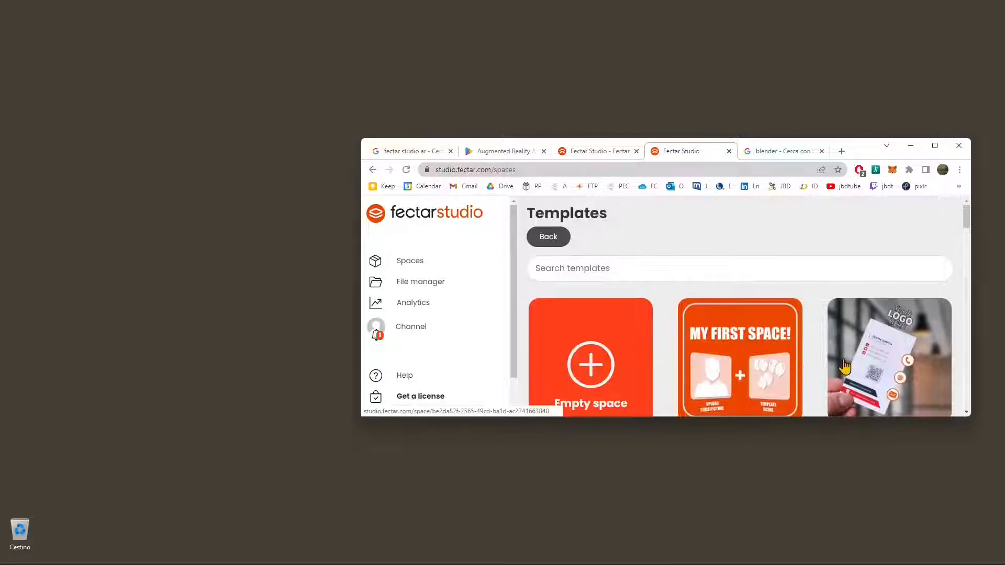
# Step: Look through the available space templates, from the business cards and VR rooms to the stage and greeting card templates
pyautogui.scroll(-3, 807, 371)
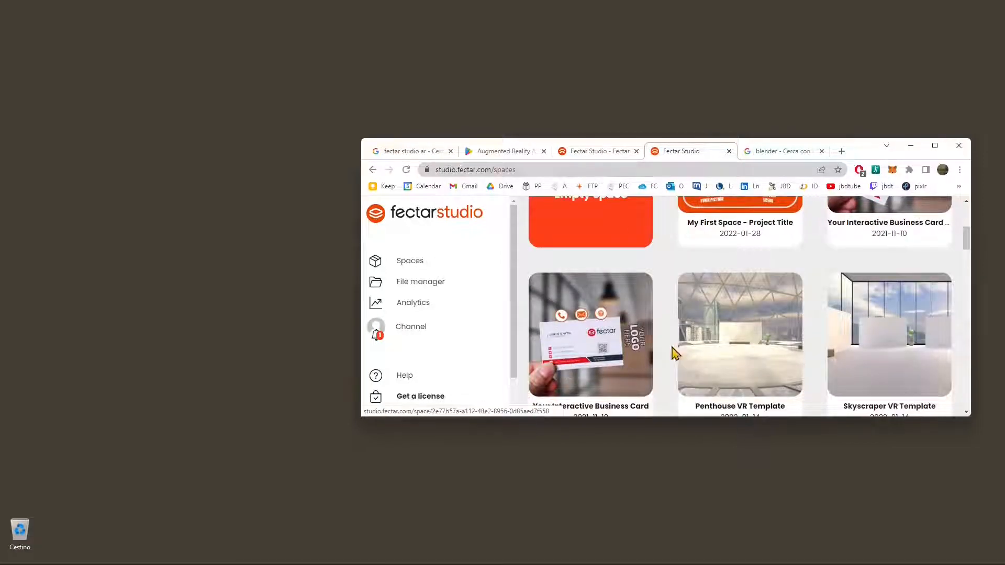
pyautogui.scroll(-1, 903, 355)
pyautogui.scroll(-1, 900, 317)
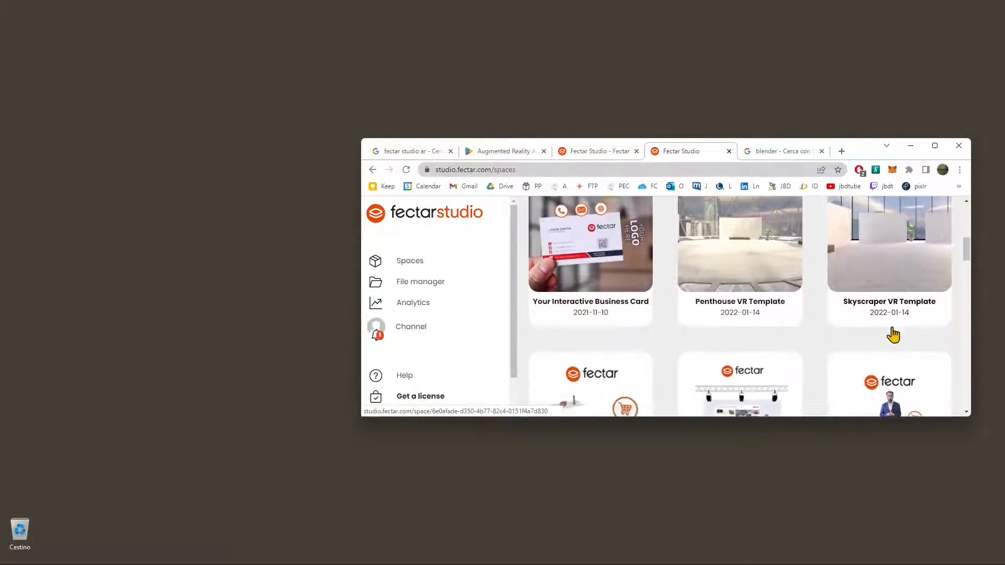
pyautogui.scroll(-1, 673, 262)
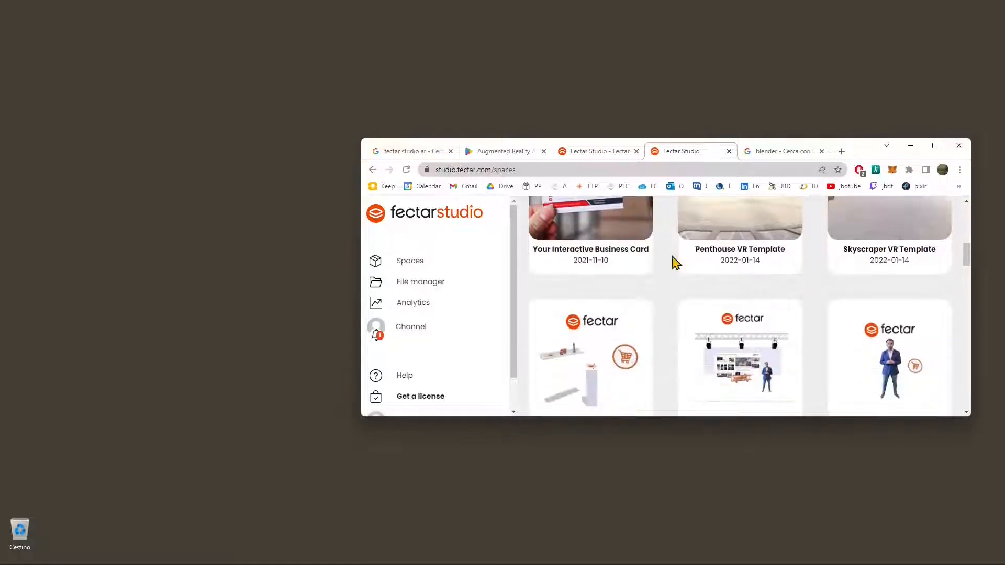
pyautogui.scroll(-1, 629, 320)
pyautogui.scroll(-2, 744, 283)
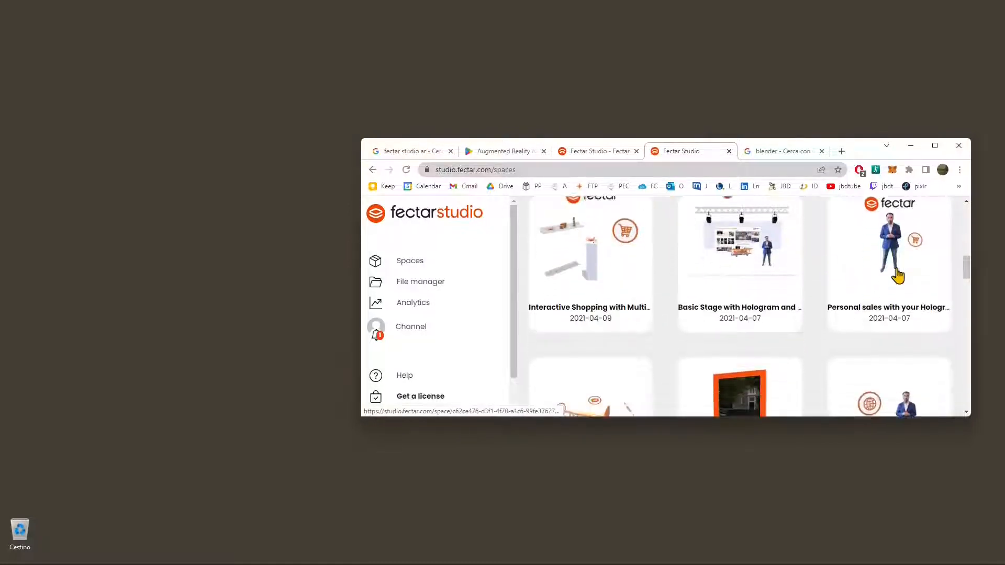
pyautogui.scroll(-1, 648, 359)
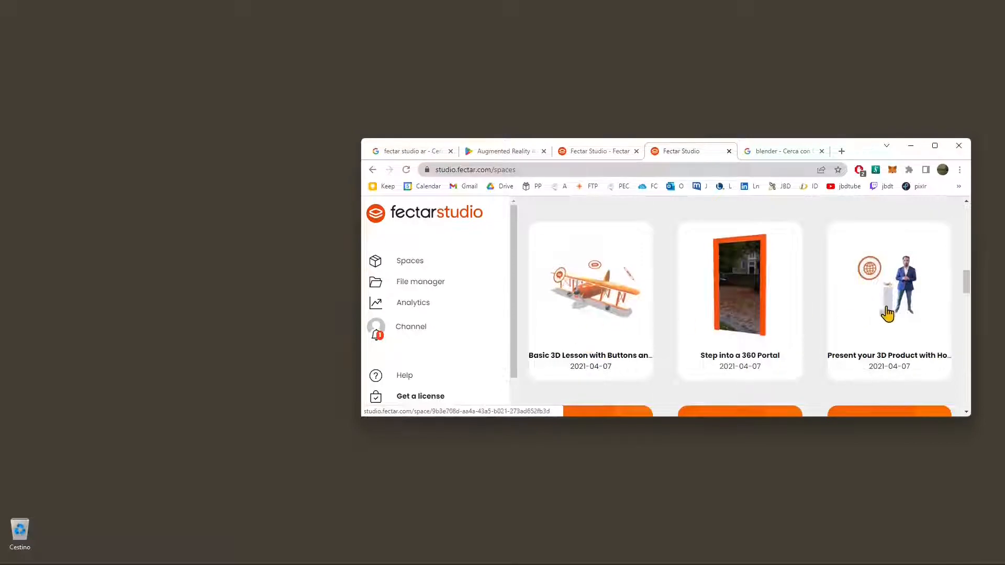
pyautogui.scroll(-3, 626, 318)
pyautogui.scroll(-2, 571, 307)
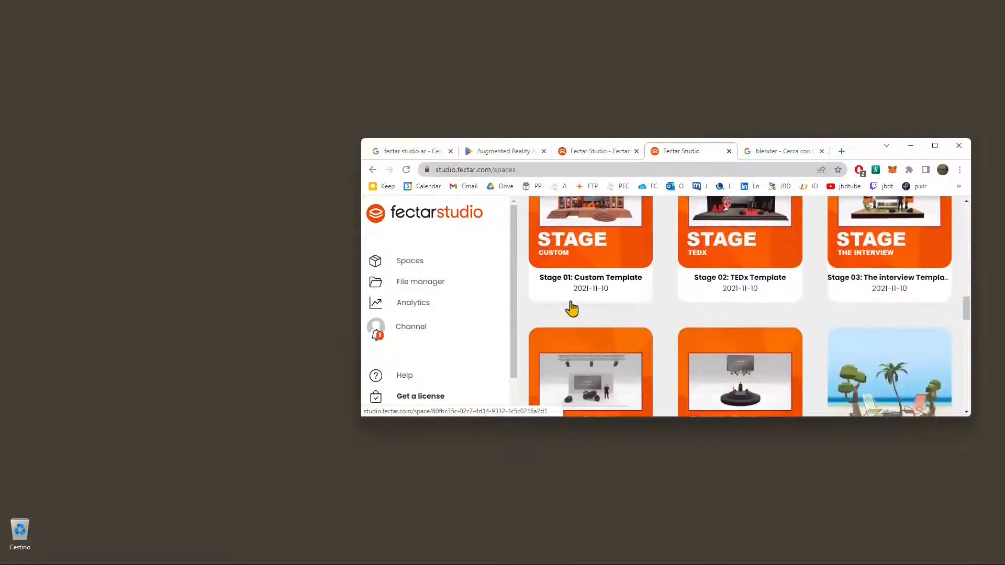
pyautogui.scroll(2, 680, 309)
pyautogui.scroll(-1, 885, 309)
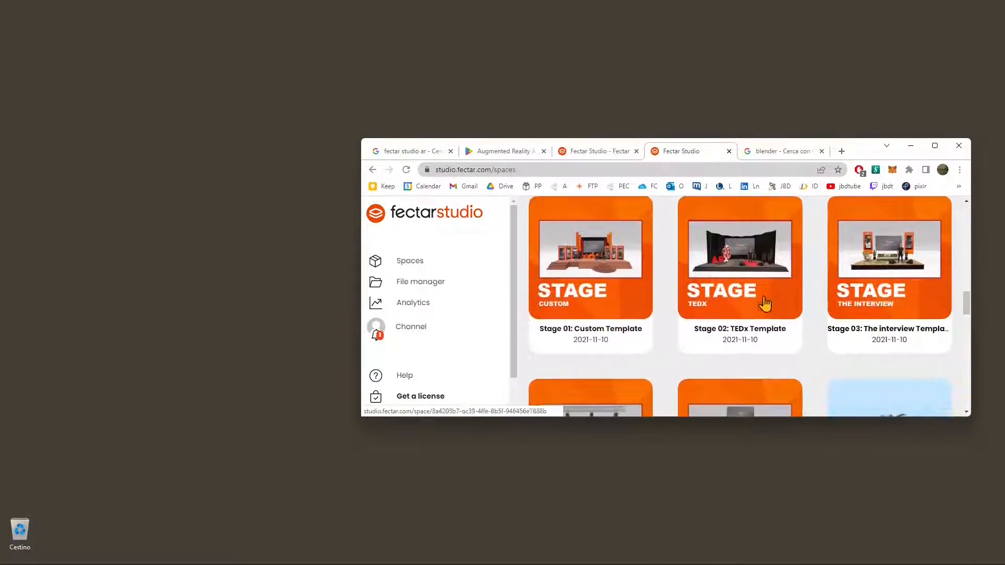
pyautogui.scroll(-2, 613, 312)
pyautogui.scroll(-2, 827, 335)
pyautogui.scroll(-8, 826, 336)
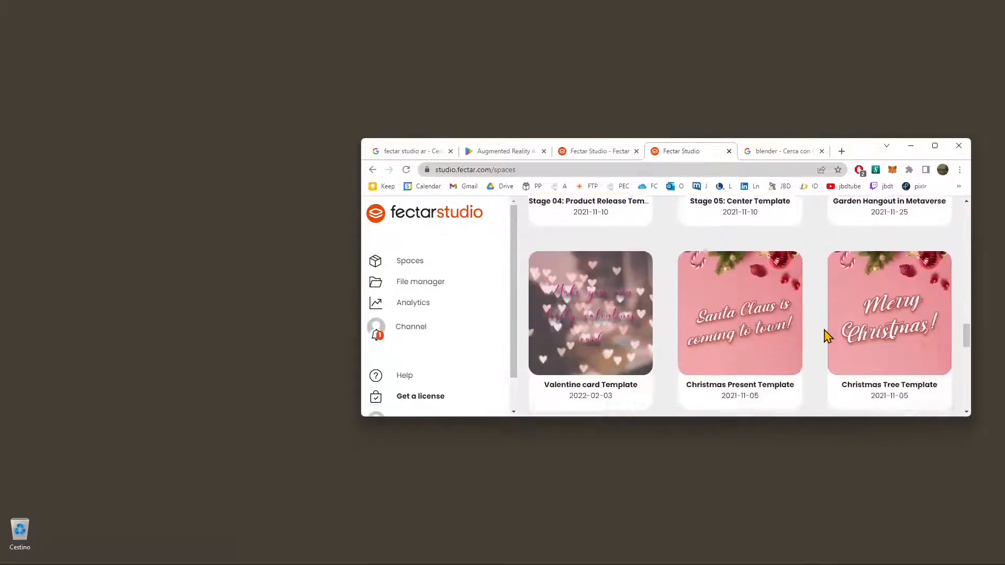
pyautogui.scroll(-3, 608, 311)
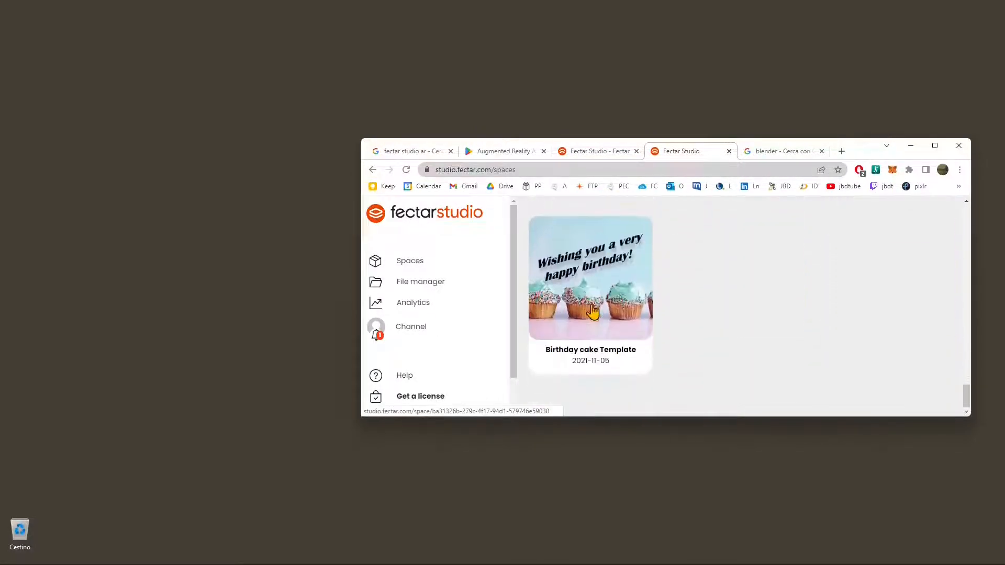
pyautogui.scroll(20, 680, 341)
pyautogui.scroll(4, 685, 317)
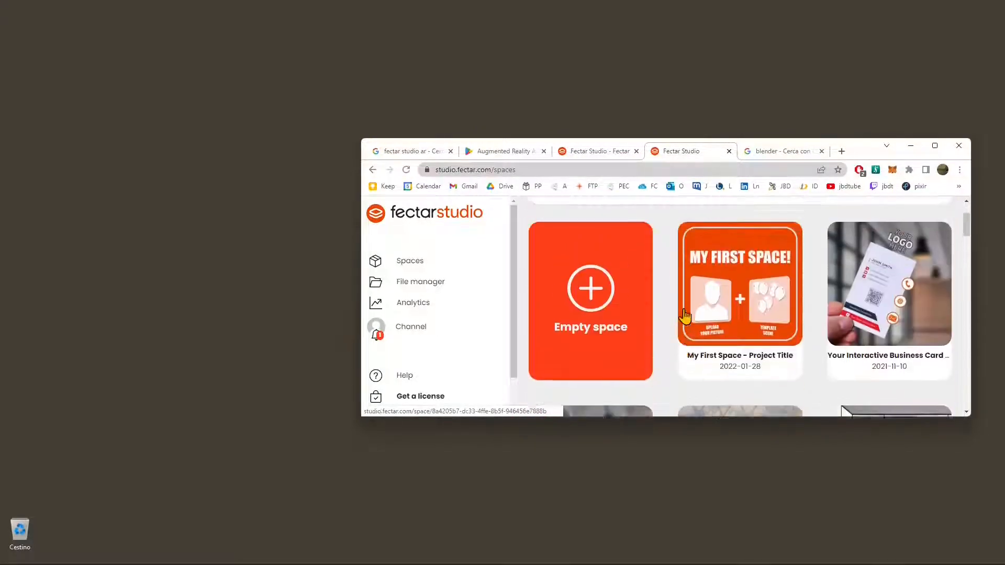
# Step: Create an empty space and check its options for adding content, closing the file selection without choosing anything
pyautogui.scroll(-1, 896, 340)
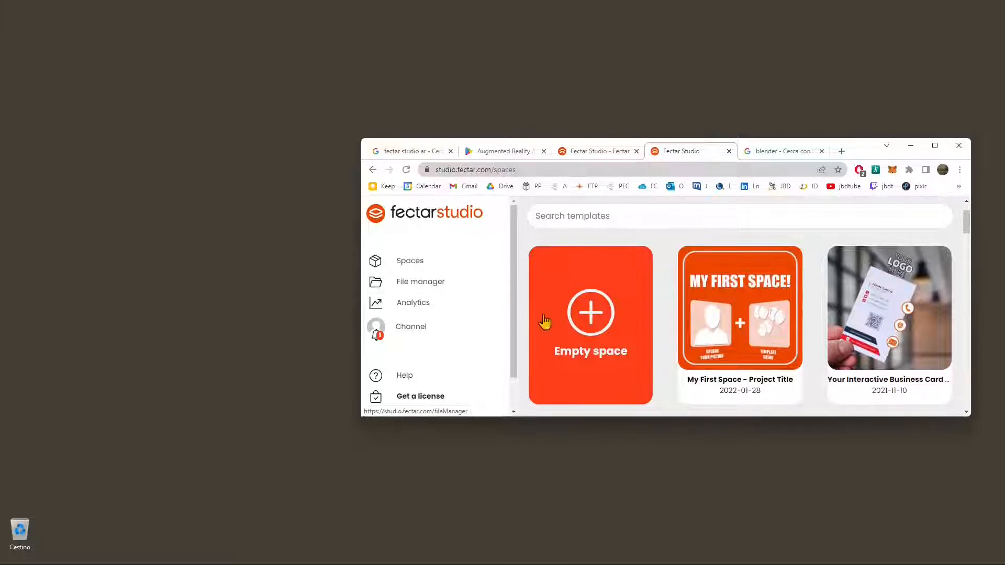
pyautogui.click(596, 320)
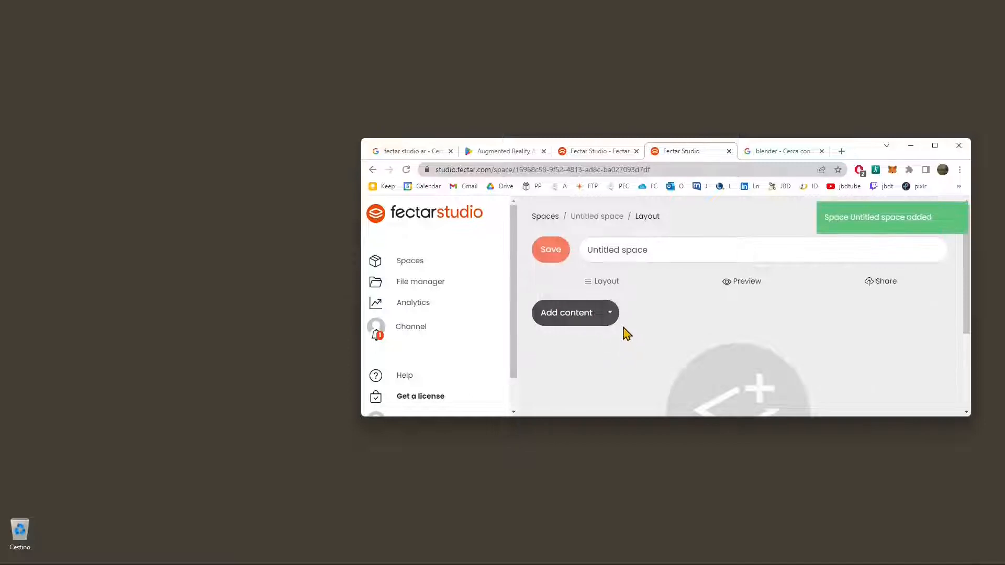
pyautogui.click(609, 314)
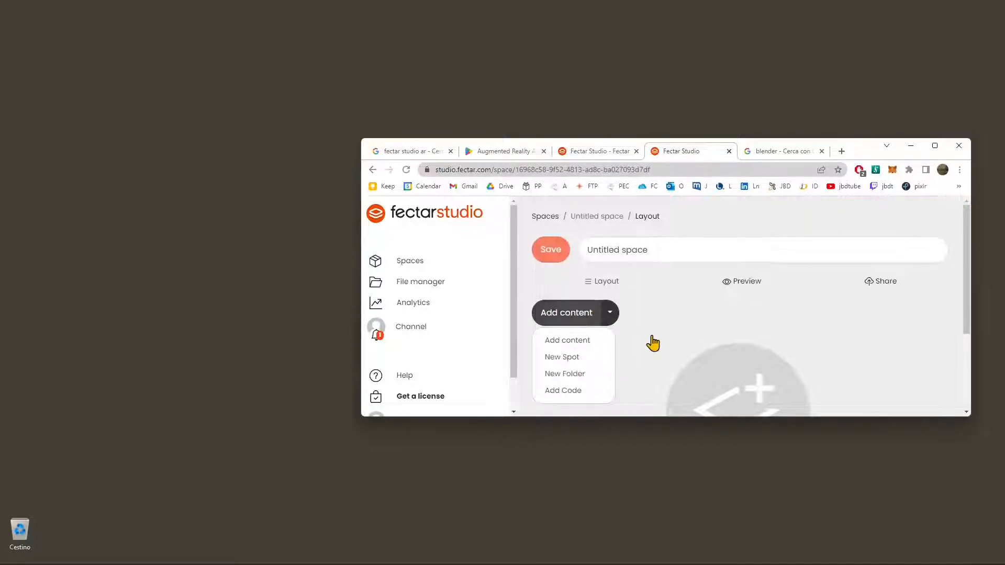
pyautogui.click(564, 322)
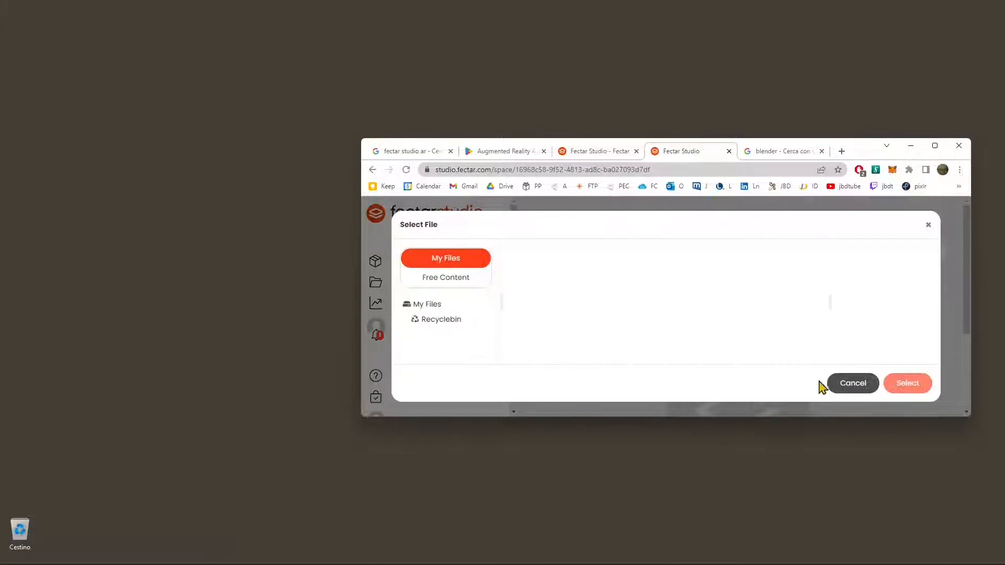
pyautogui.click(836, 384)
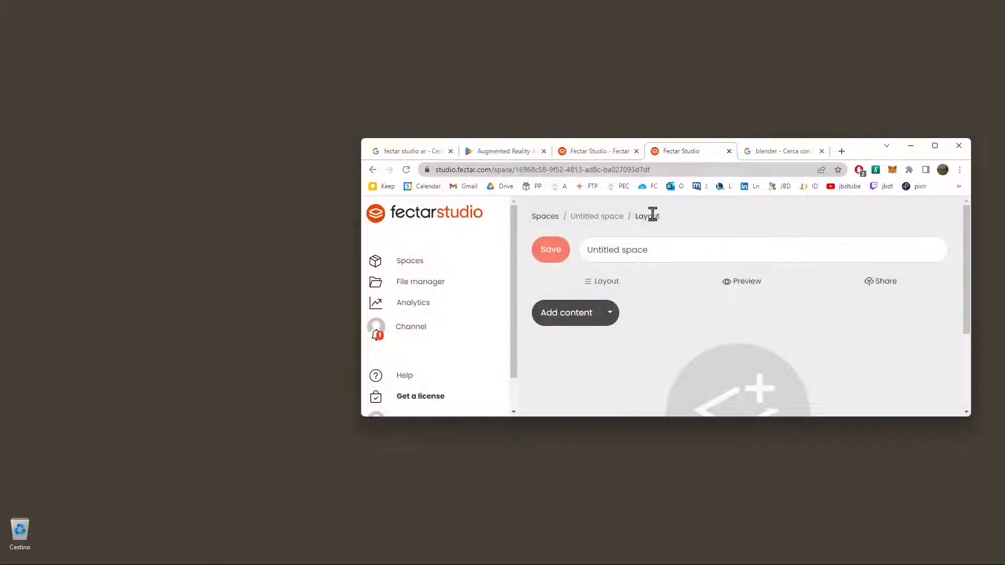
# Step: Rename the untitled space as Test space
pyautogui.moveTo(680, 251); pyautogui.dragTo(456, 235)
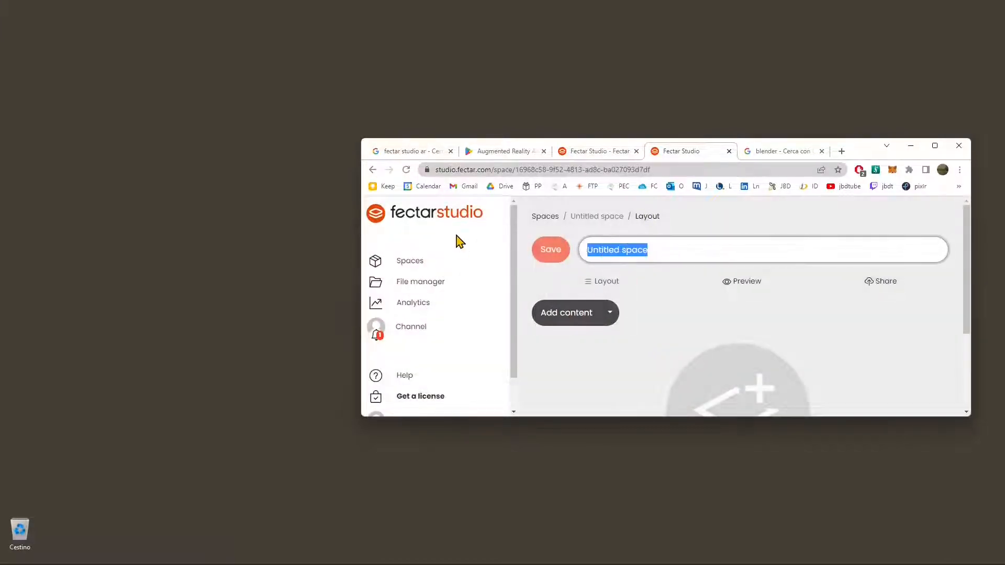
pyautogui.write('Test')
pyautogui.press('BackSpace')
pyautogui.press('BackSpace')
pyautogui.press('BackSpace')
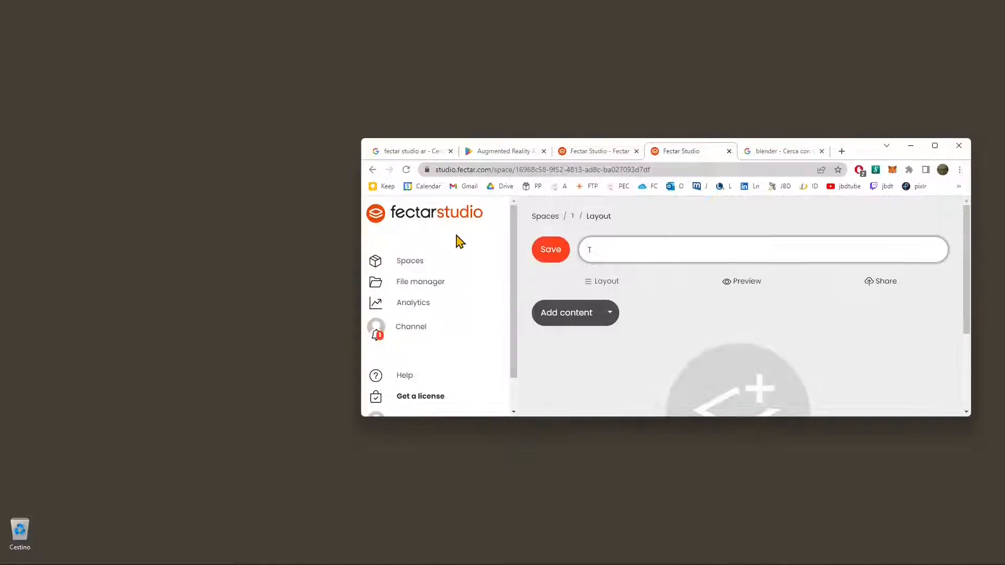
pyautogui.write('est spae')
# Step: Bring up the file selection for adding content to the space and start an upload in My Files
pyautogui.click(686, 344)
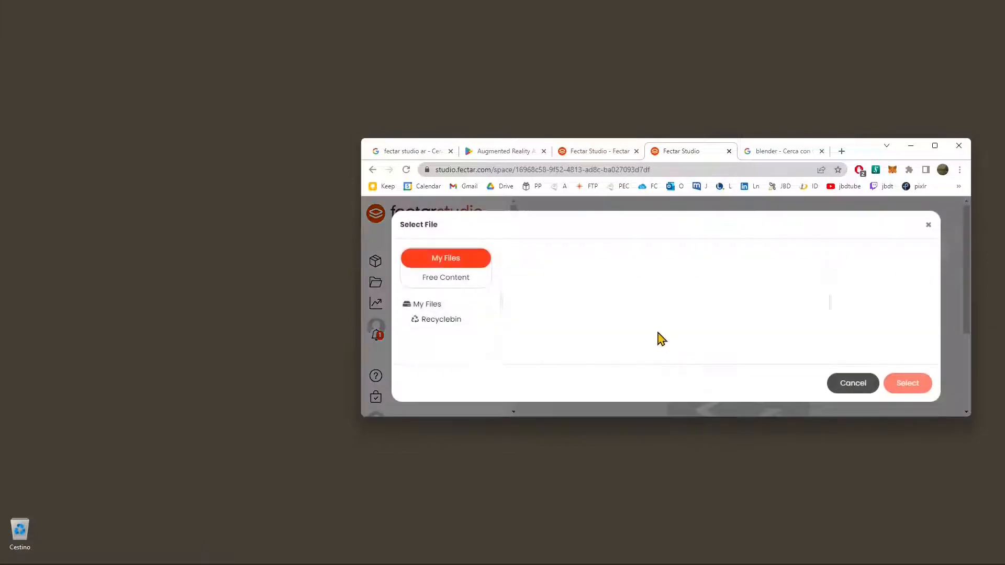
pyautogui.click(446, 312)
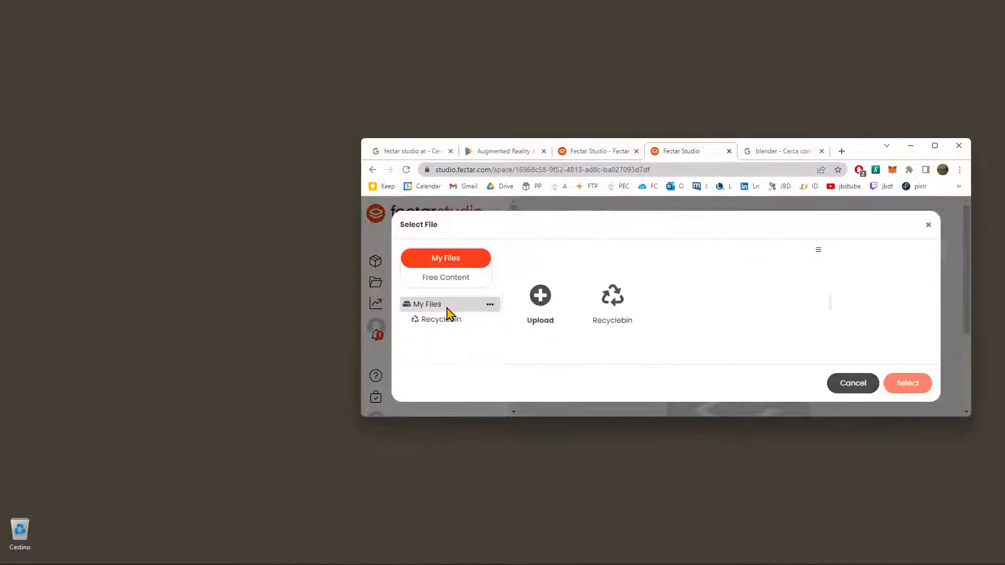
pyautogui.click(535, 300)
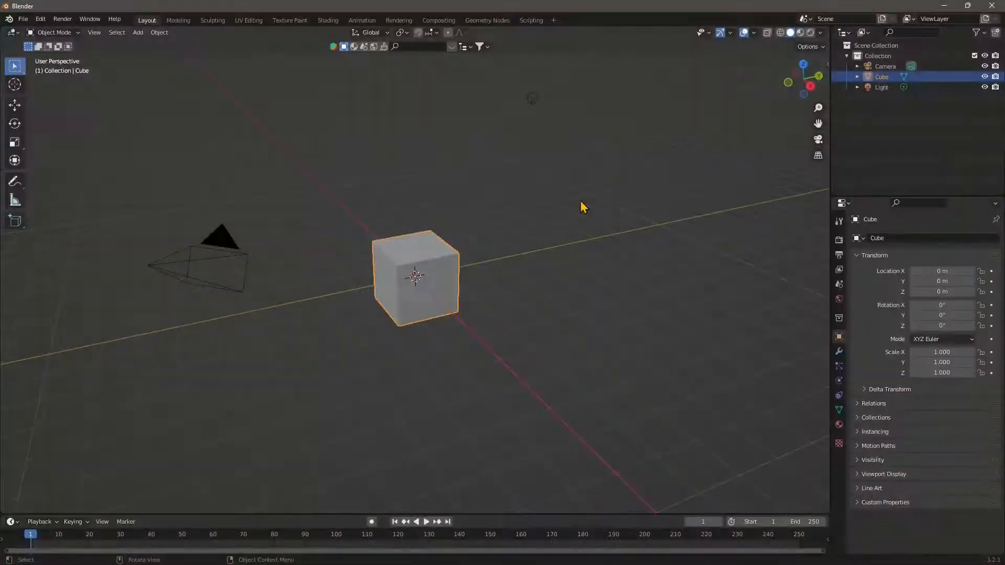
# Step: Switch to Blender and delete the default cube from the scene
pyautogui.moveTo(439, 256); pyautogui.dragTo(24, 47, button='middle')
pyautogui.click(437, 254)
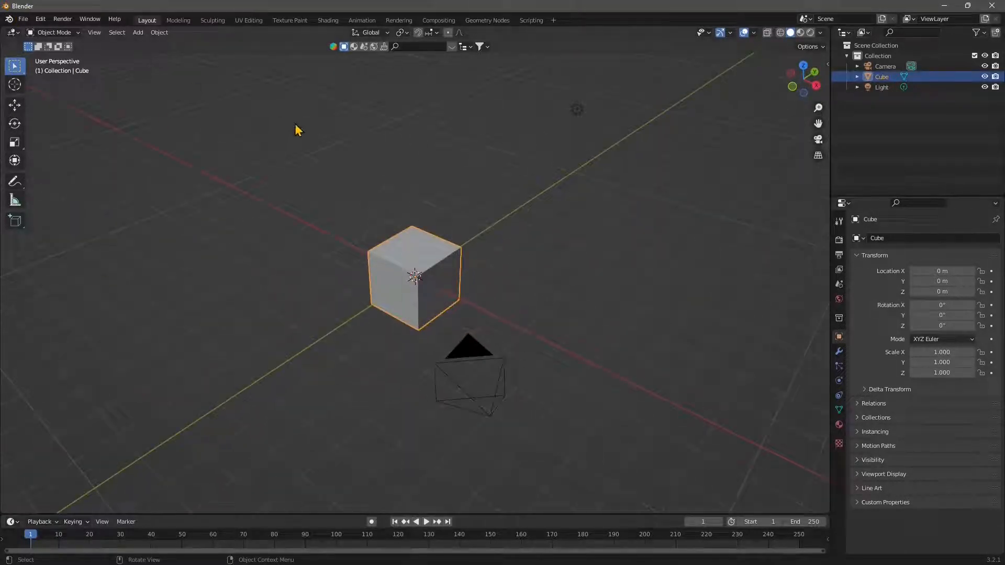
pyautogui.press('Delete')
# Step: Add a Monkey mesh at the centre of the scene
pyautogui.moveTo(335, 287); pyautogui.dragTo(371, 309, button='middle')
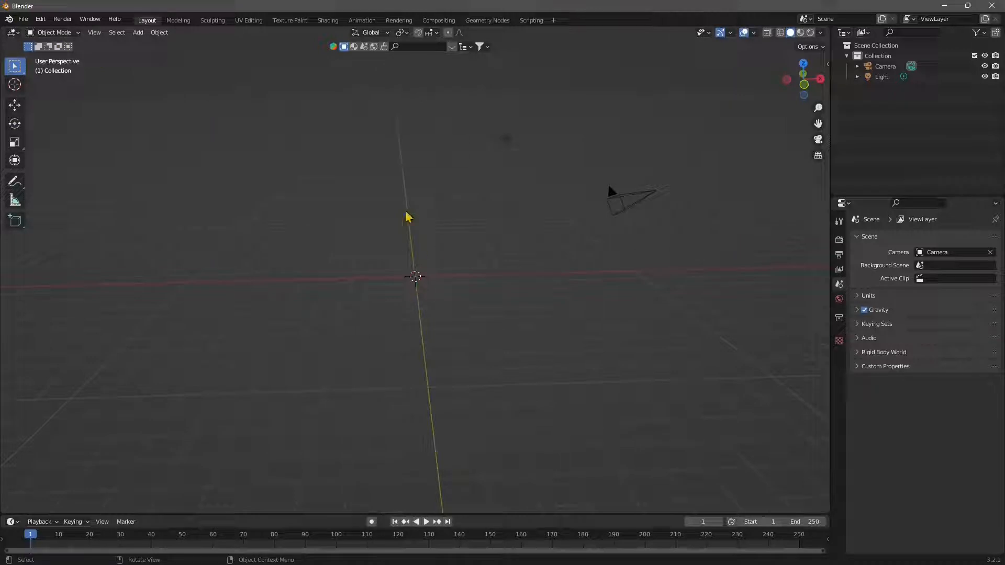
pyautogui.click(138, 32)
pyautogui.moveTo(157, 45)
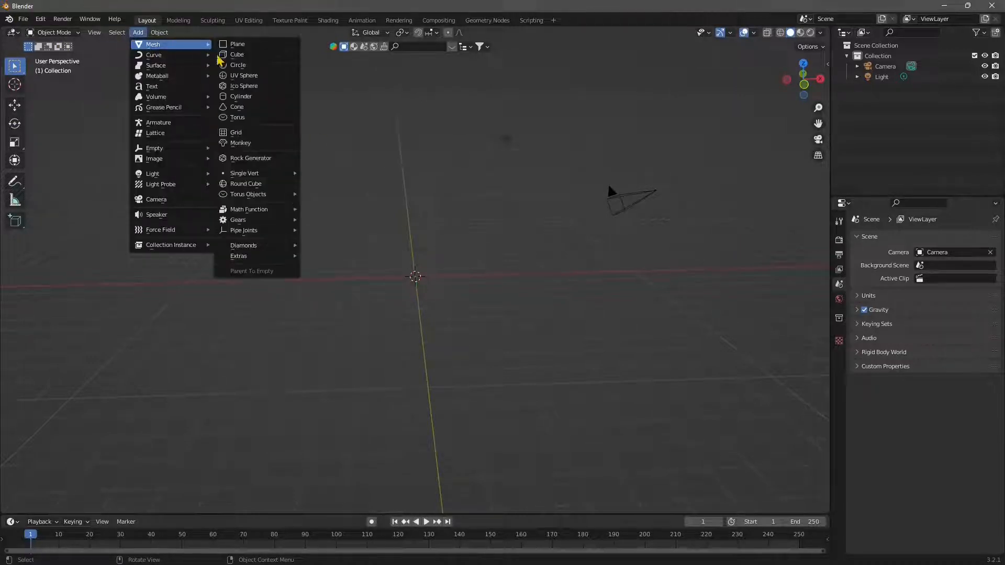
pyautogui.click(239, 143)
# Step: Move the monkey head straight up along the Z axis by about 1.25 m
pyautogui.moveTo(485, 331); pyautogui.dragTo(433, 324, button='middle')
pyautogui.scroll(5, 419, 291)
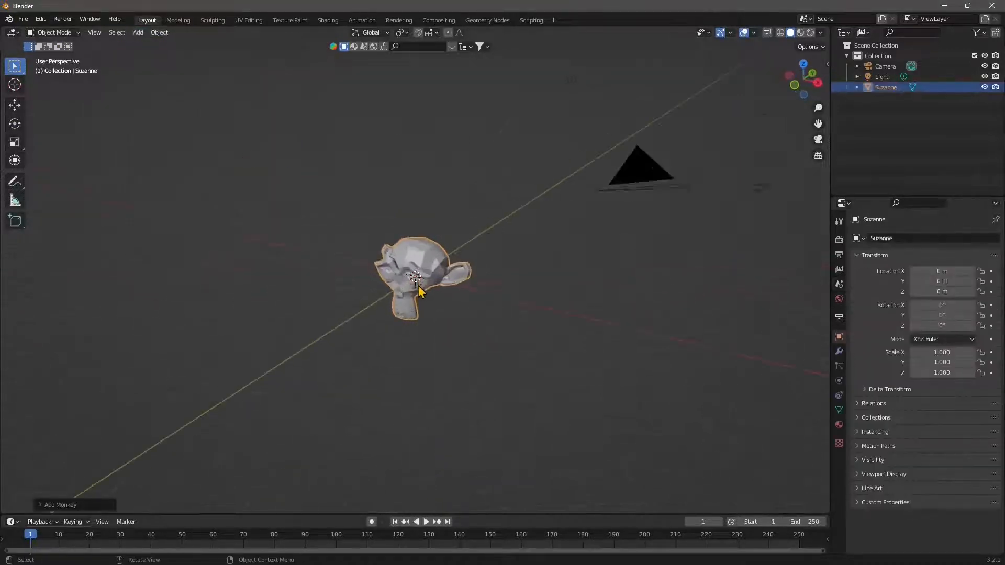
pyautogui.click(15, 105)
pyautogui.moveTo(421, 246); pyautogui.dragTo(422, 174)
# Step: Apply Shade Smooth to the monkey head and deselect it
pyautogui.moveTo(370, 289)
pyautogui.mouseDown(button='middle')
pyautogui.moveTo(386, 269)
pyautogui.moveTo(413, 291)
pyautogui.moveTo(383, 289)
pyautogui.mouseUp(button='middle')
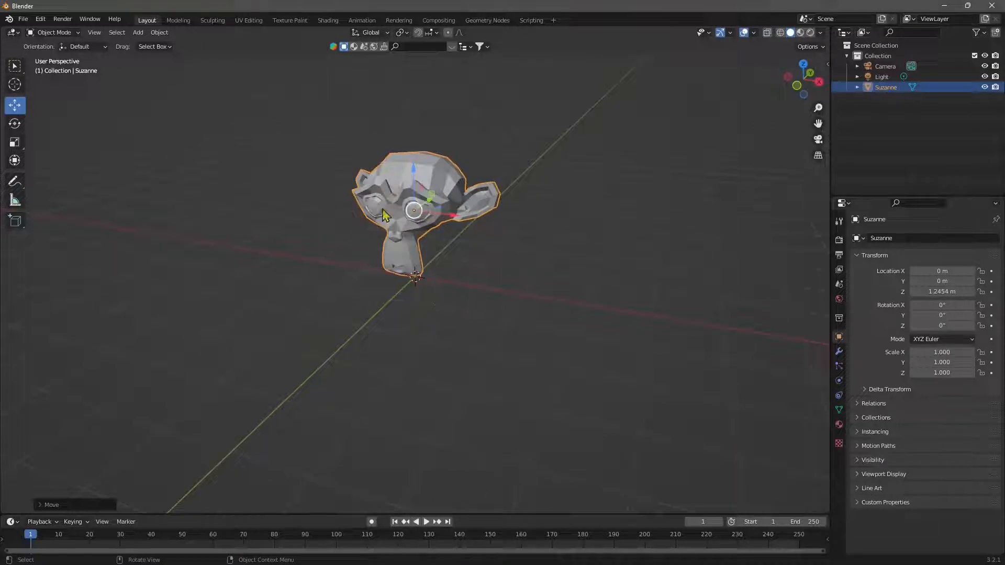
pyautogui.rightClick(403, 180)
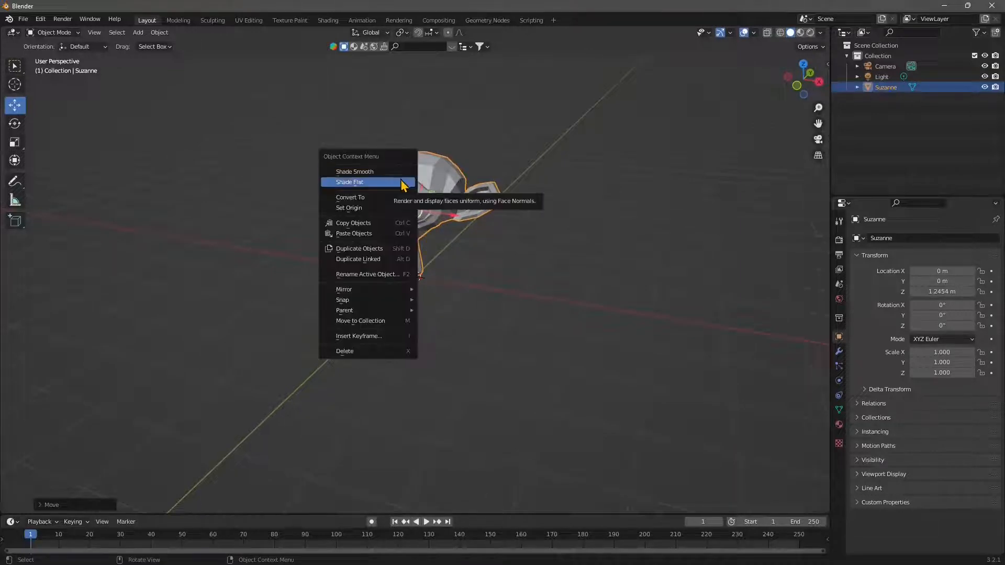
pyautogui.click(358, 175)
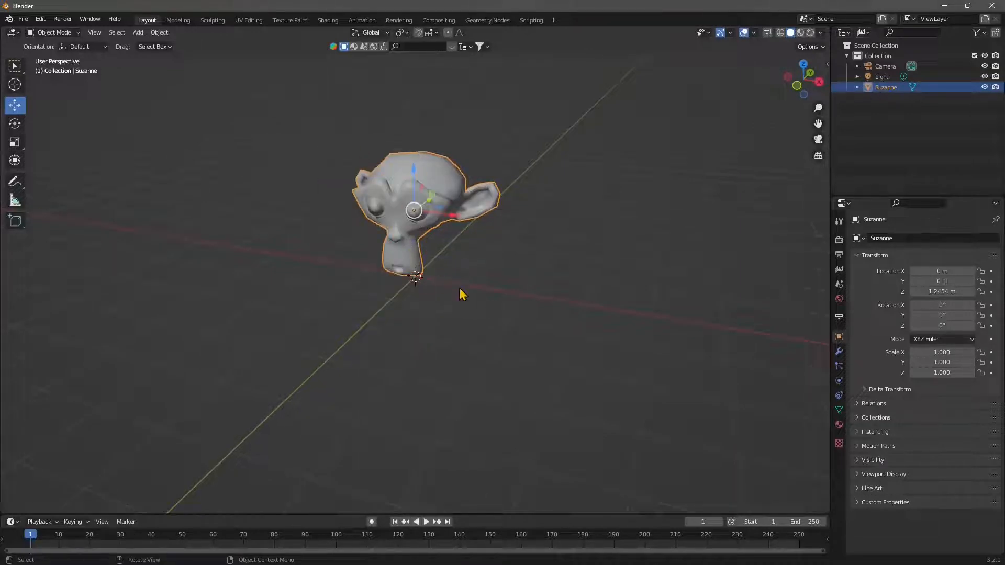
pyautogui.click(460, 288)
# Step: Select the monkey head and start its export in the glTF 2.0 format
pyautogui.click(403, 193)
pyautogui.click(23, 19)
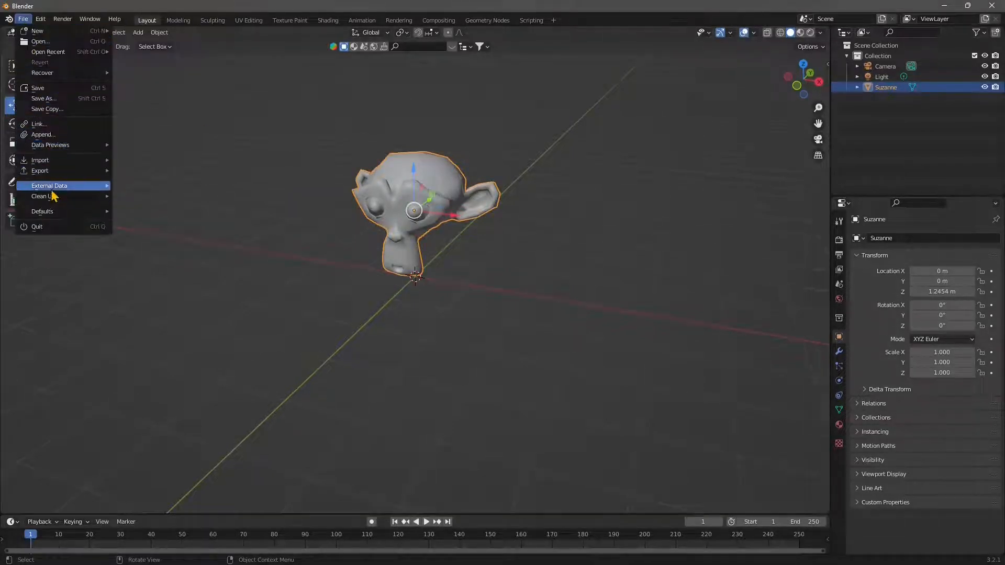
pyautogui.click(23, 19)
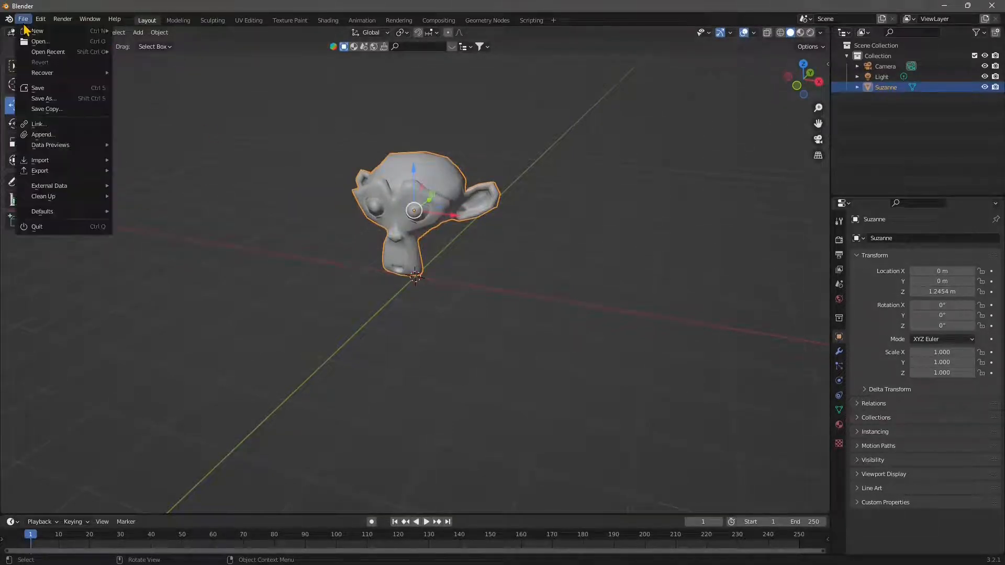
pyautogui.moveTo(42, 171)
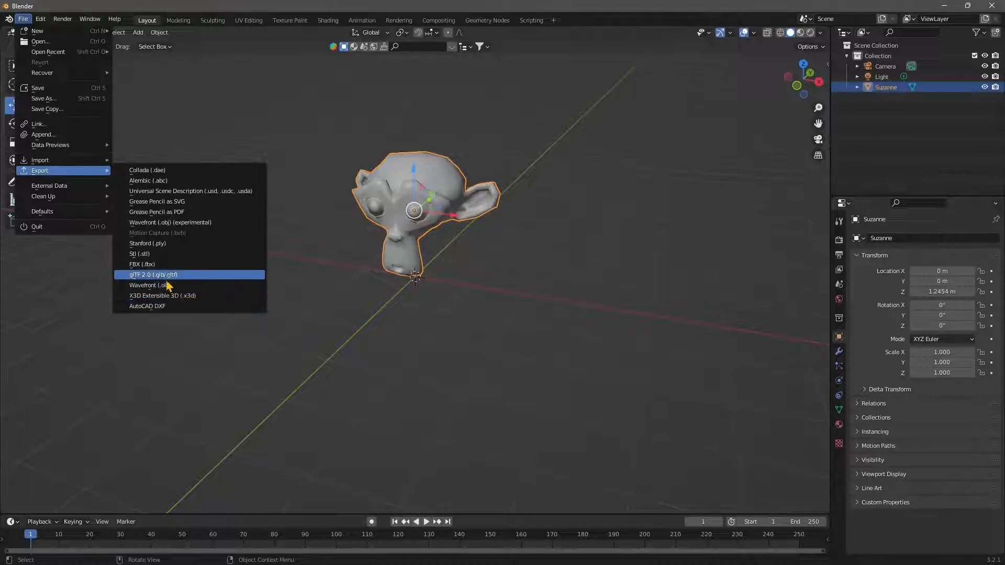
pyautogui.click(159, 276)
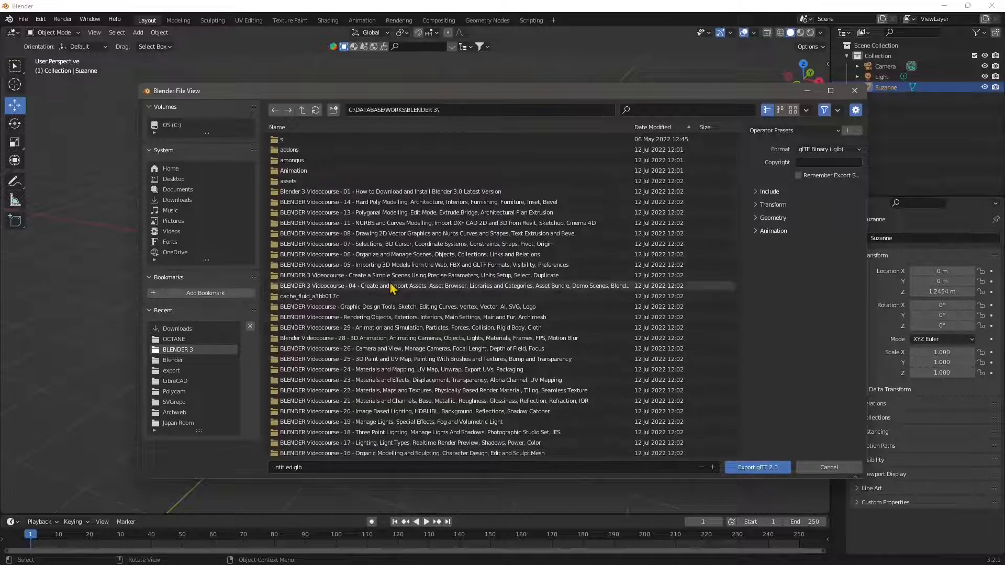
# Step: Select the export folder inside BLENDER 3 and name the export file test_head.glb
pyautogui.scroll(-4, 361, 366)
pyautogui.scroll(-3, 348, 414)
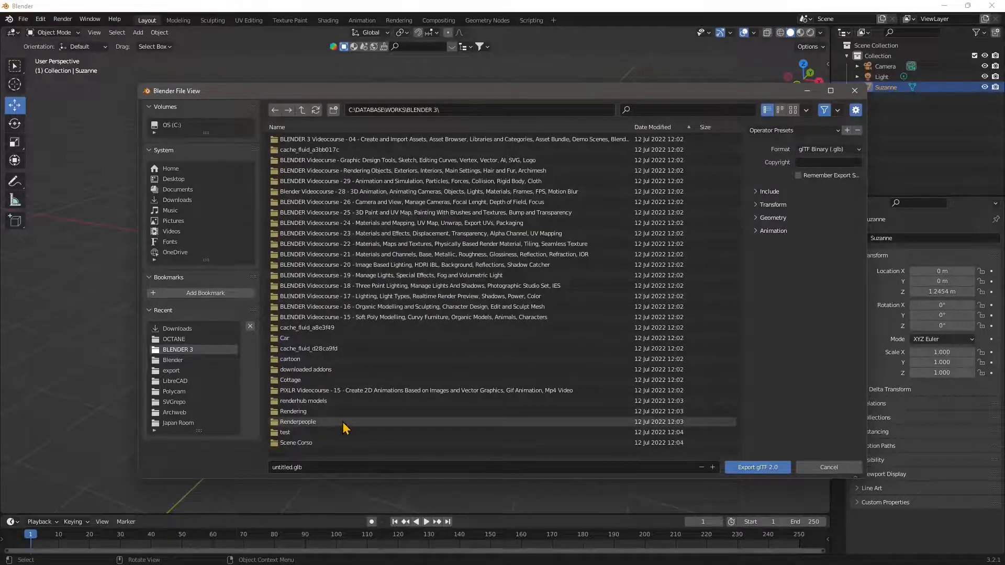
pyautogui.scroll(-15, 345, 429)
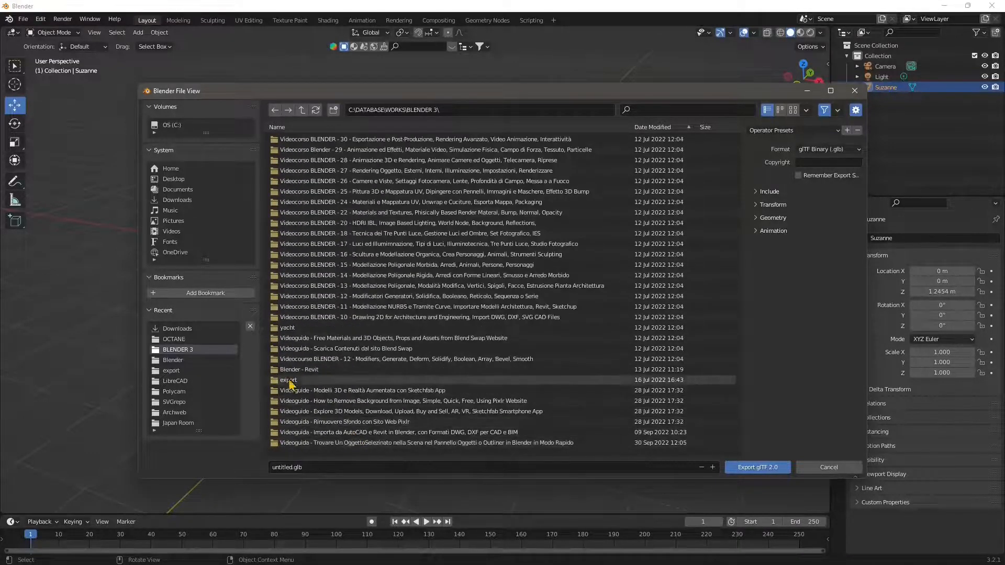
pyautogui.click(288, 381)
pyautogui.click(291, 467)
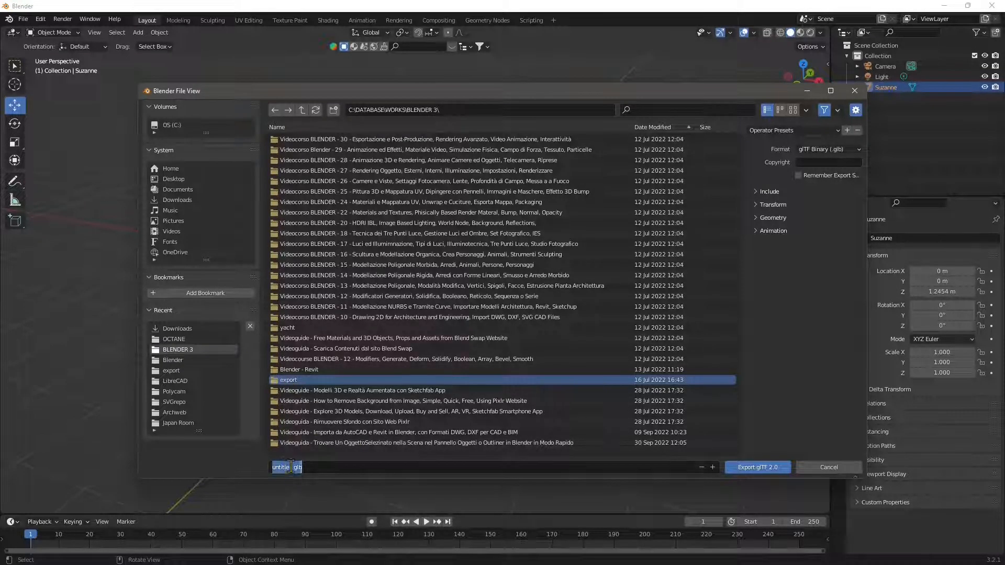
pyautogui.moveTo(293, 467); pyautogui.dragTo(280, 467)
pyautogui.write('test_hea')
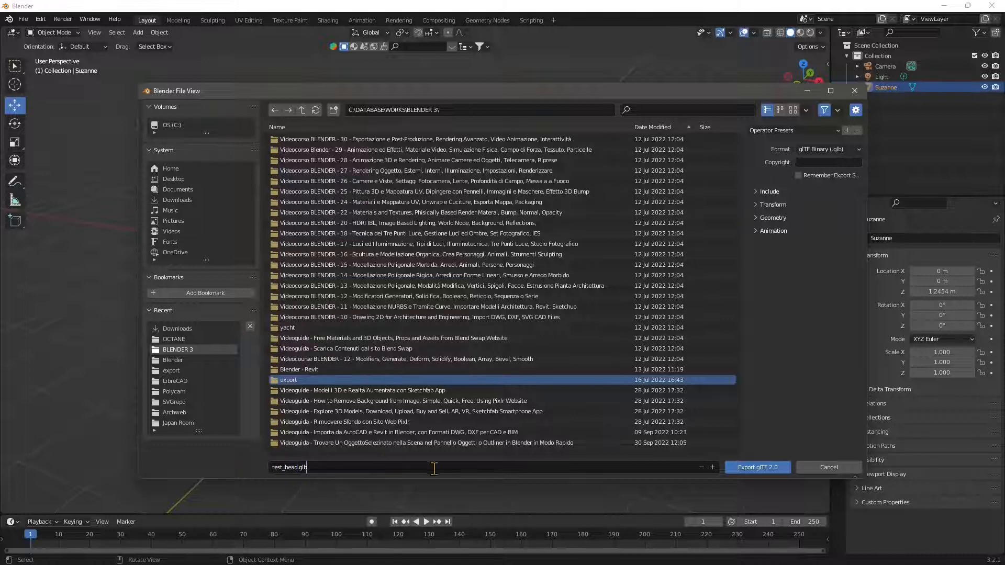
# Step: Export the monkey head as test_head.glb into the export folder and minimize Blender
pyautogui.doubleClick(301, 380)
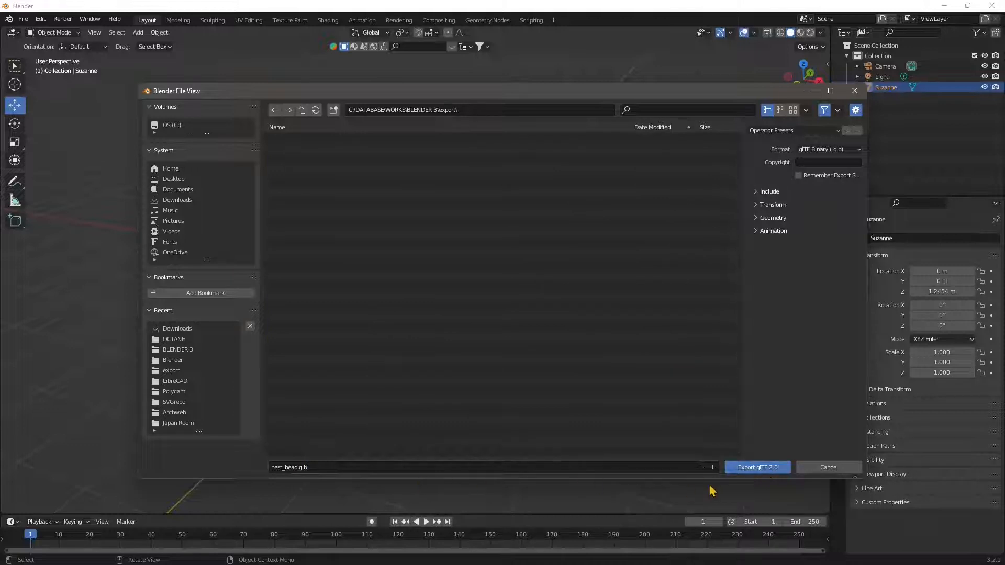
pyautogui.click(744, 468)
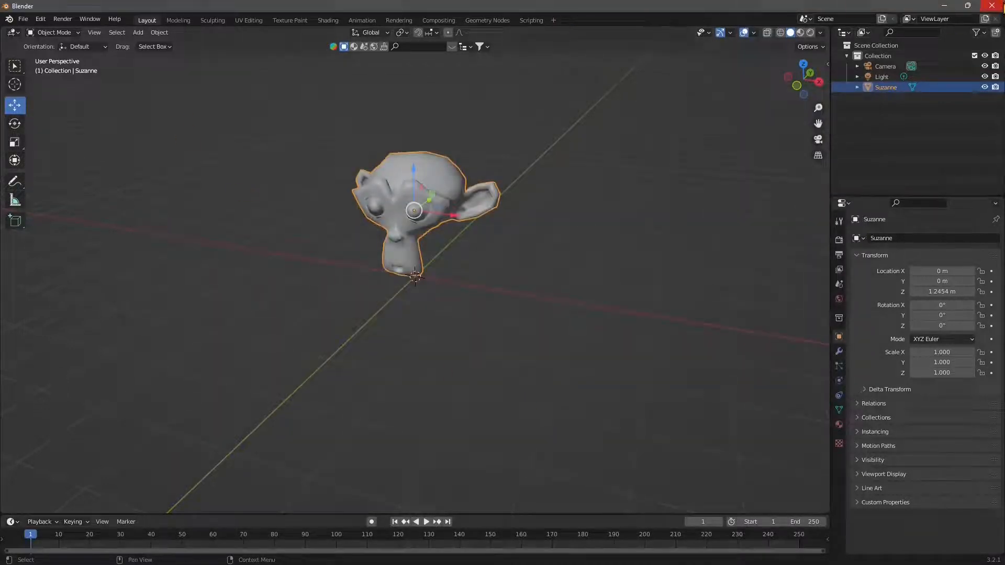
pyautogui.click(993, 6)
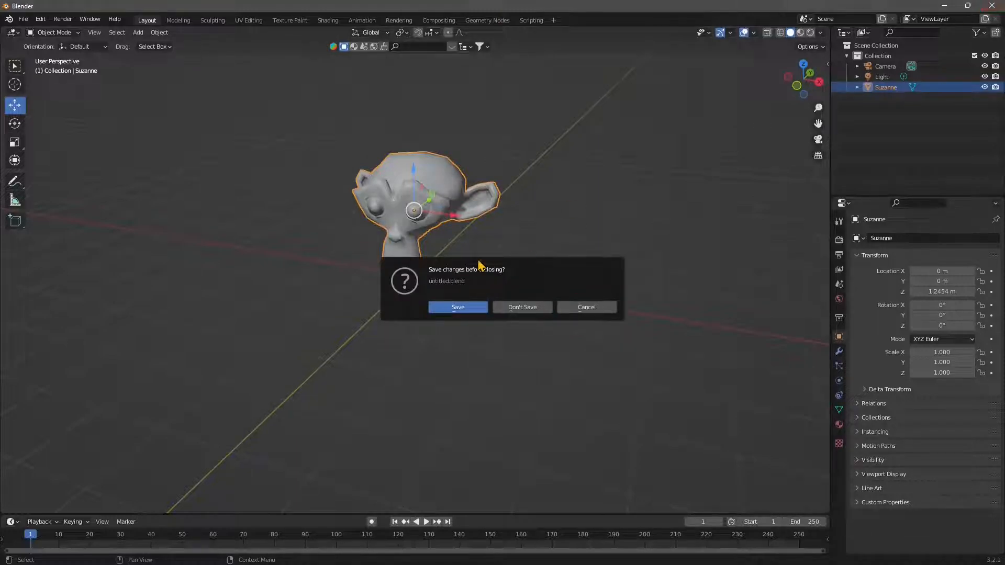
pyautogui.click(590, 309)
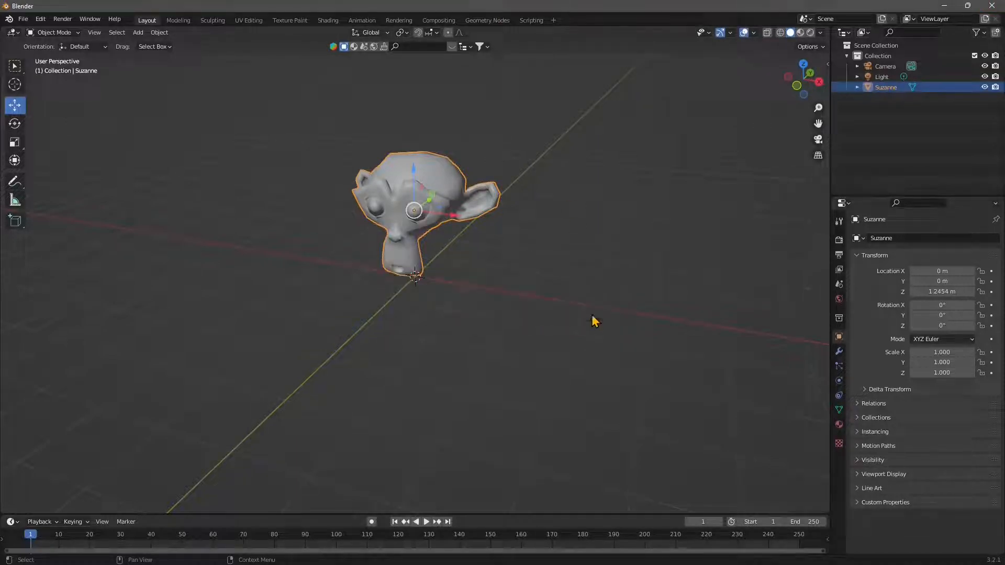
pyautogui.click(947, 6)
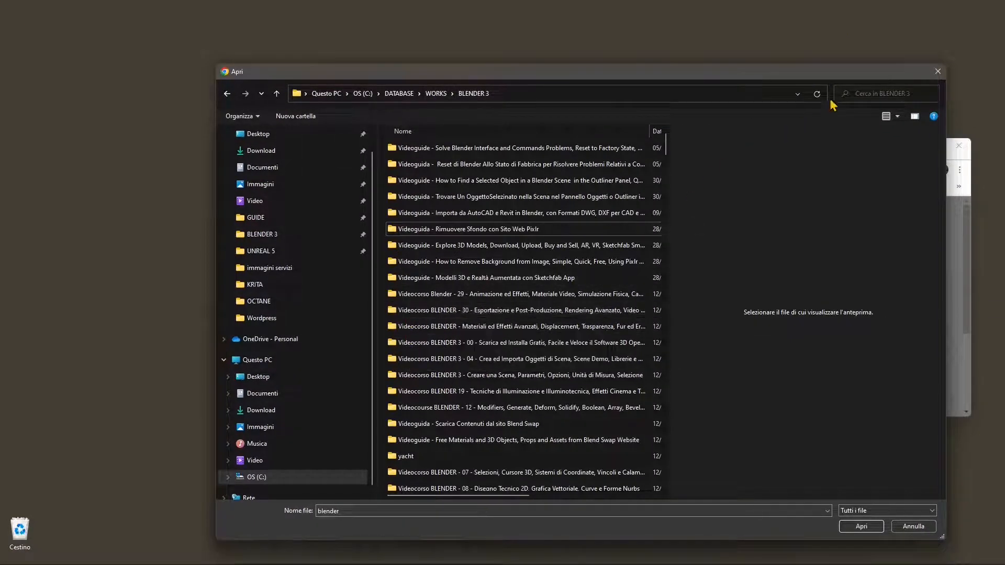
# Step: Upload test_head from the export folder inside BLENDER 3 to My Files in Fectar Studio
pyautogui.click(937, 72)
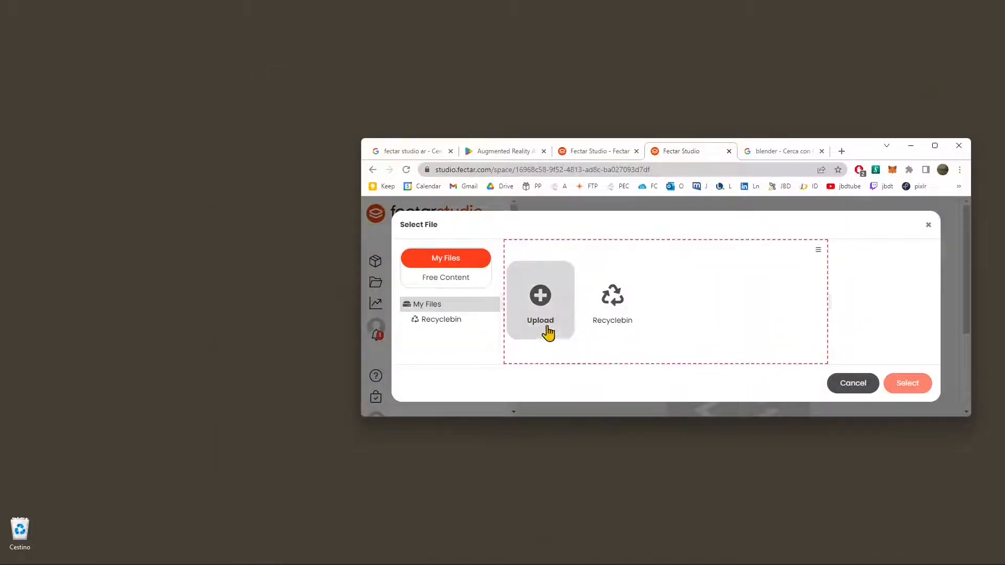
pyautogui.click(540, 296)
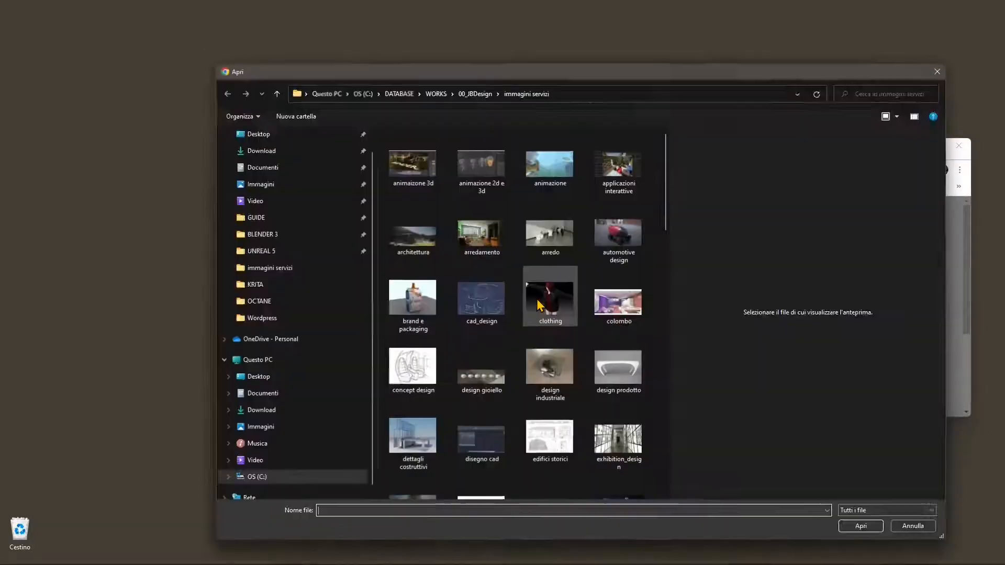
pyautogui.click(260, 235)
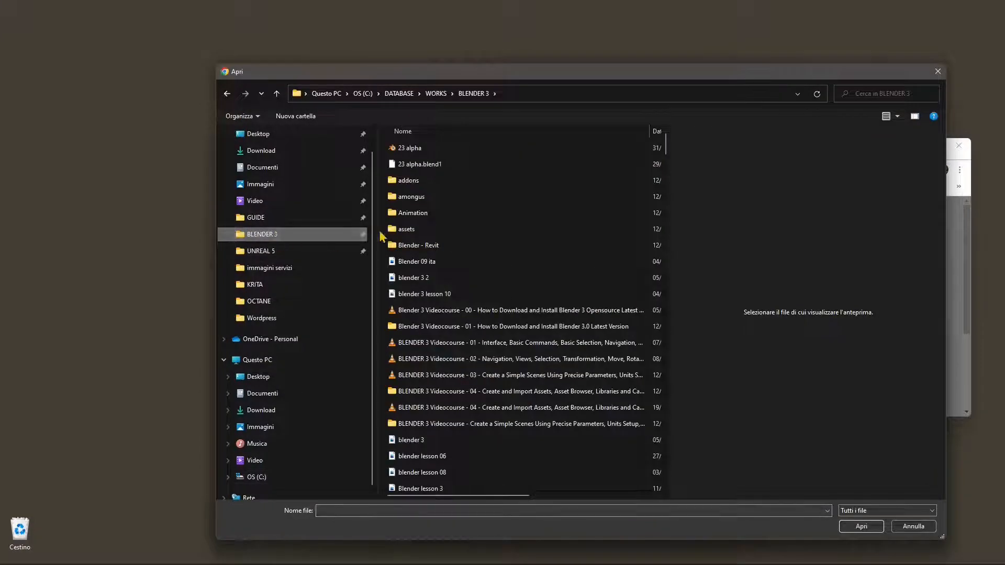
pyautogui.doubleClick(408, 147)
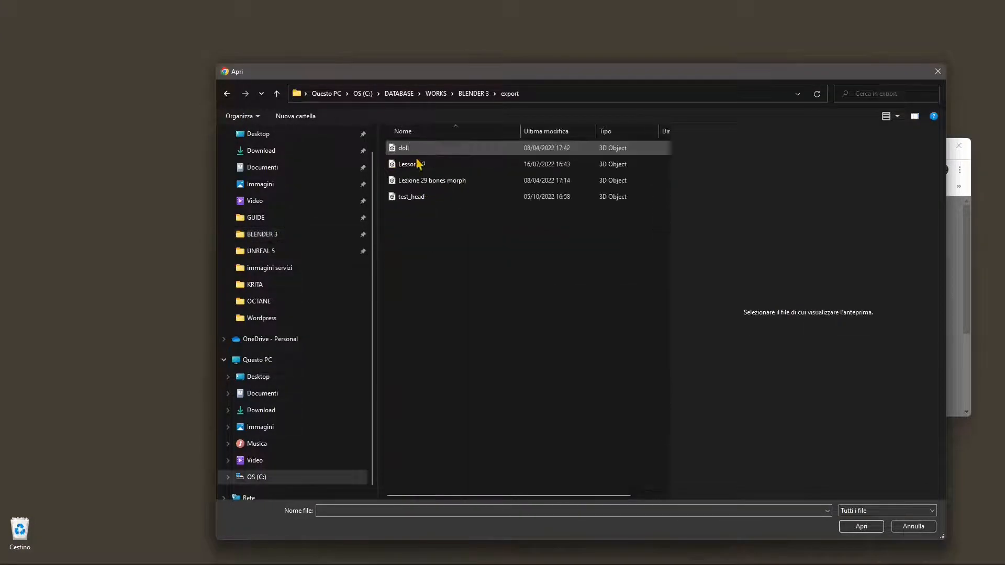
pyautogui.click(417, 200)
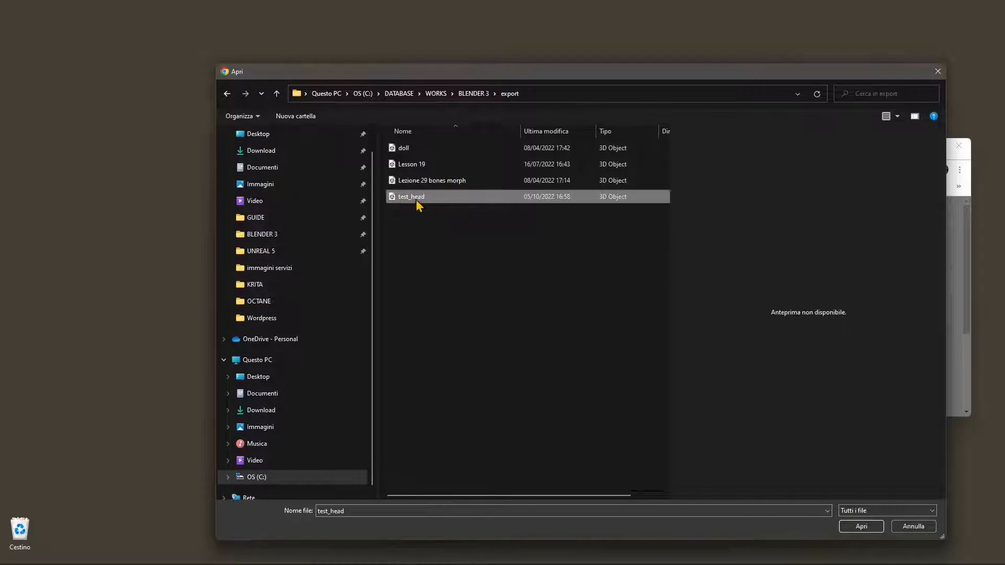
pyautogui.click(865, 528)
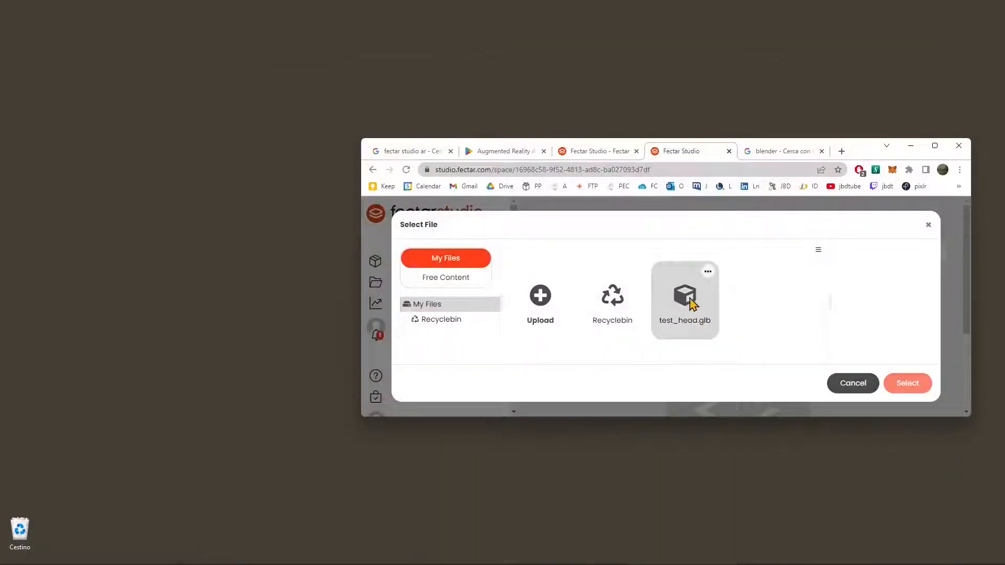
# Step: Add the uploaded test_head.glb to Test space as content
pyautogui.click(708, 274)
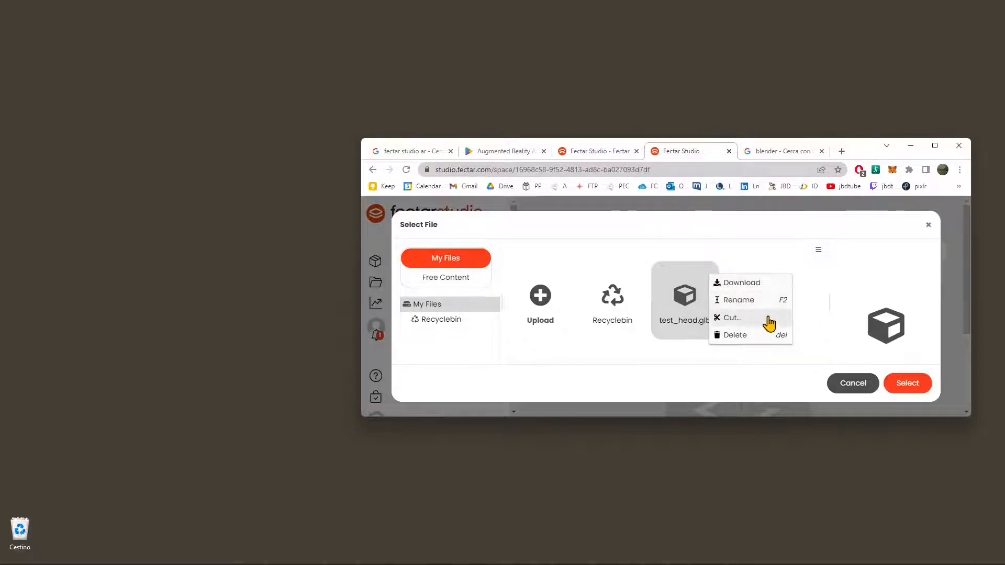
pyautogui.click(686, 380)
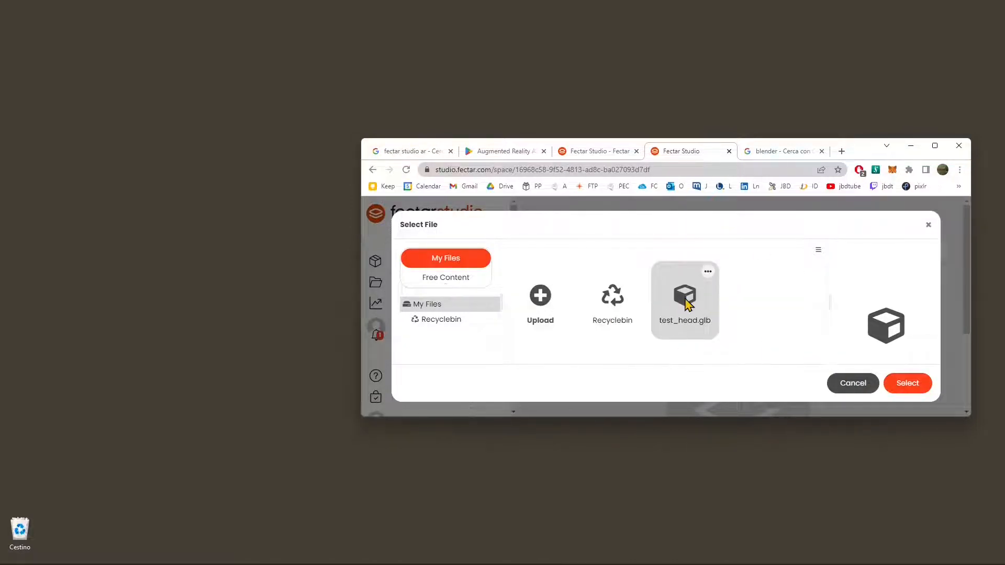
pyautogui.click(909, 397)
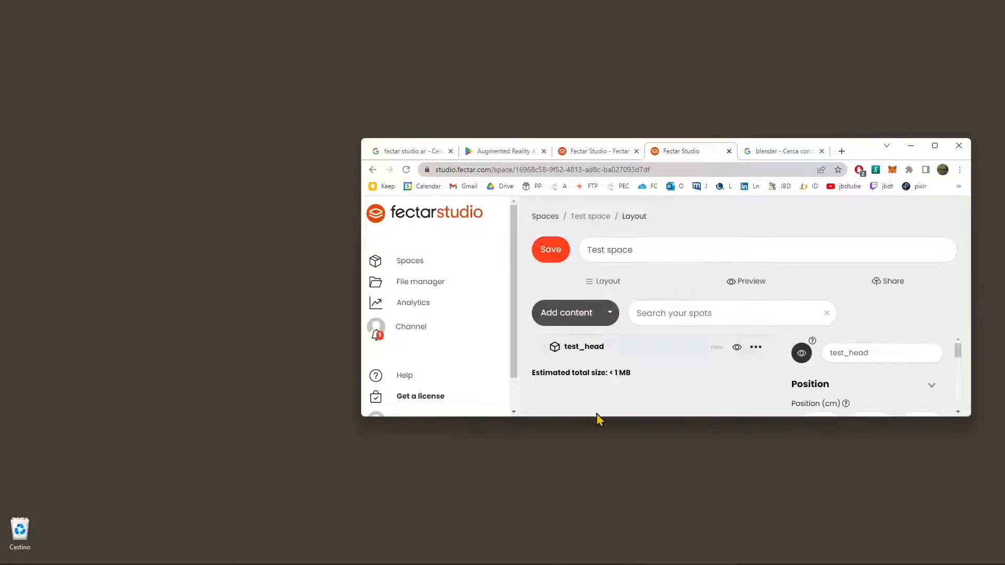
# Step: Set the test_head content's height to 20 cm and enable Calculate pivot
pyautogui.click(738, 347)
pyautogui.click(801, 355)
pyautogui.moveTo(959, 353); pyautogui.dragTo(959, 362)
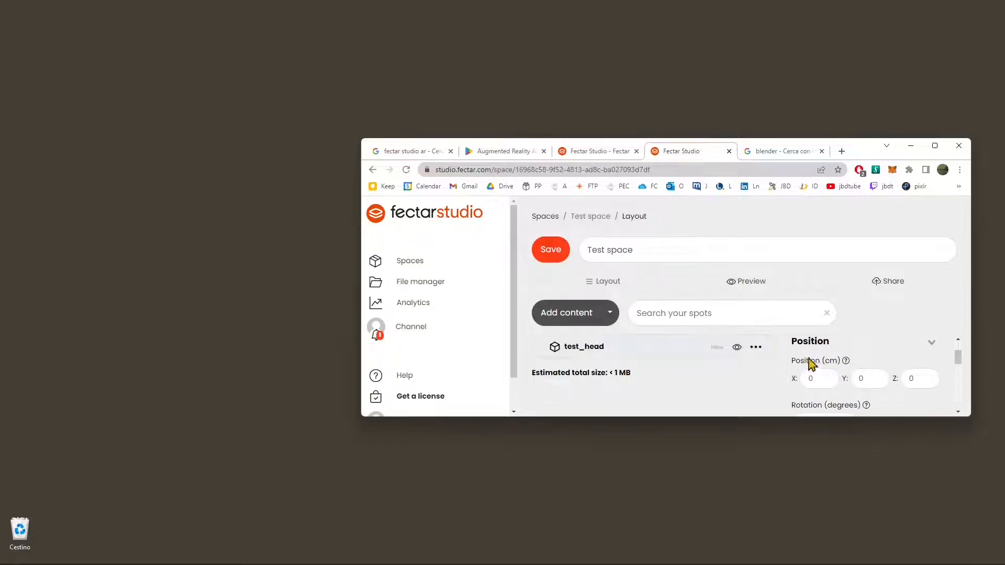
pyautogui.scroll(-3, 953, 368)
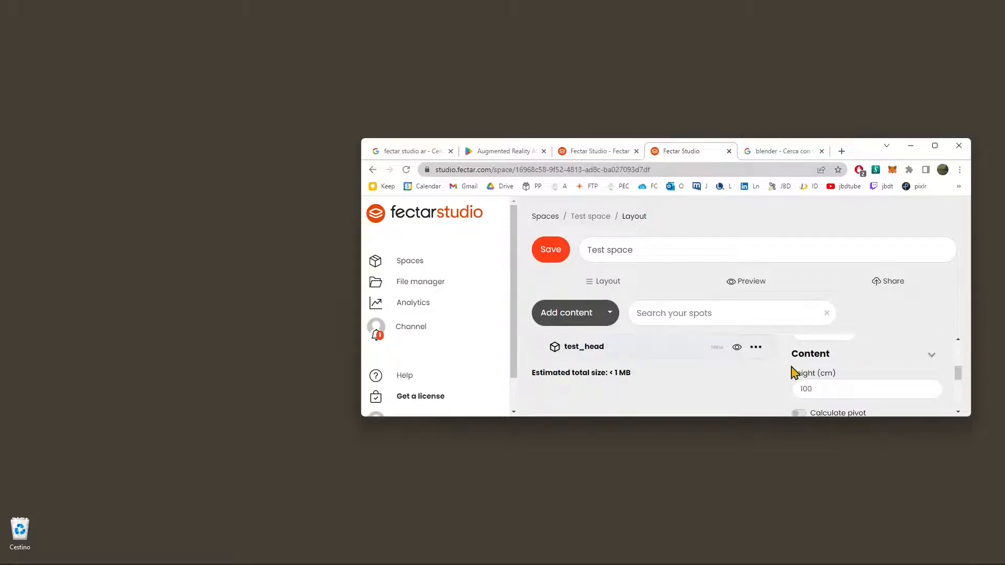
pyautogui.doubleClick(818, 388)
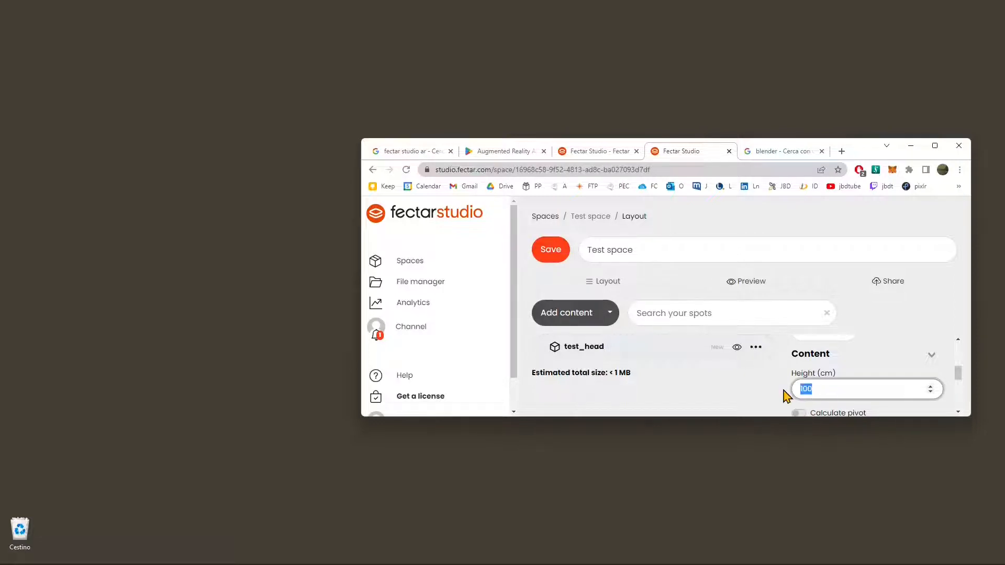
pyautogui.write('2')
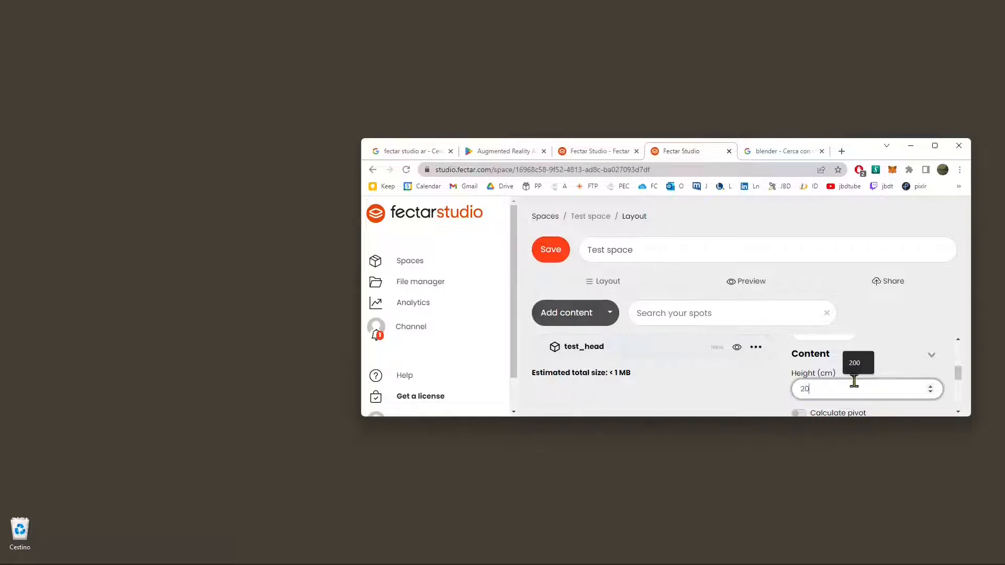
pyautogui.write('0')
pyautogui.moveTo(959, 374); pyautogui.dragTo(961, 388)
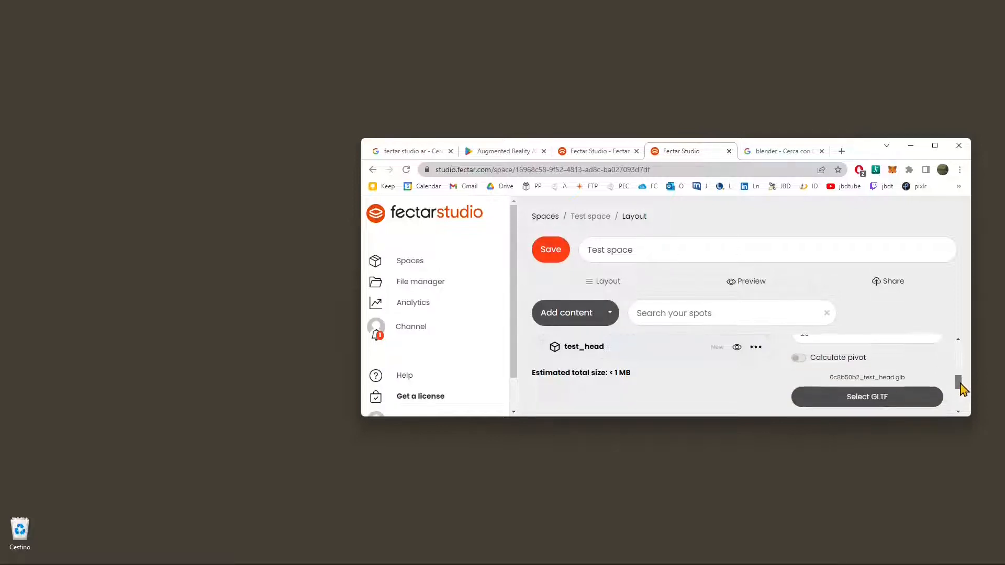
pyautogui.click(805, 360)
# Step: Choose test_head.glb from My Files again as the GLTF source of the test_head content
pyautogui.click(890, 403)
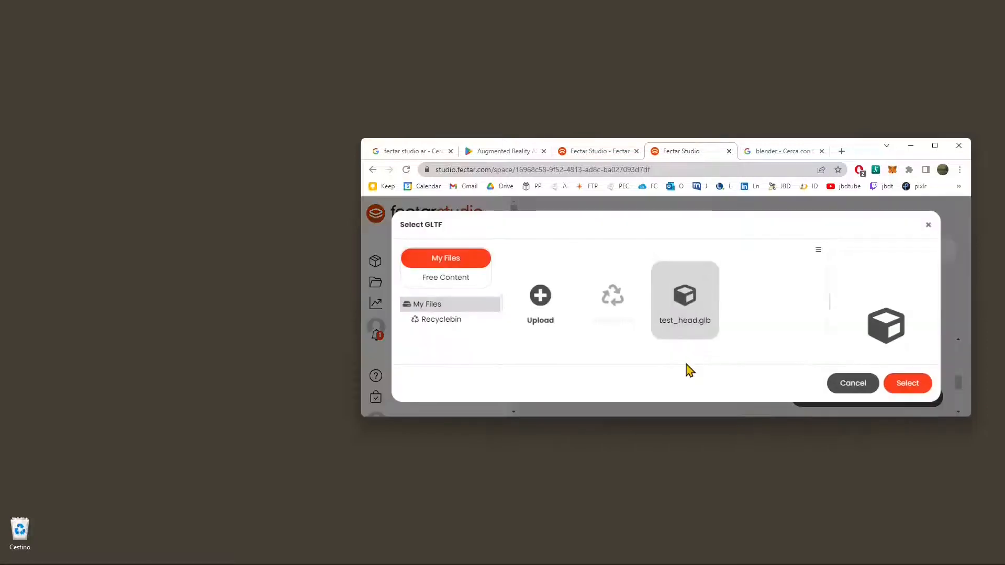
pyautogui.click(697, 309)
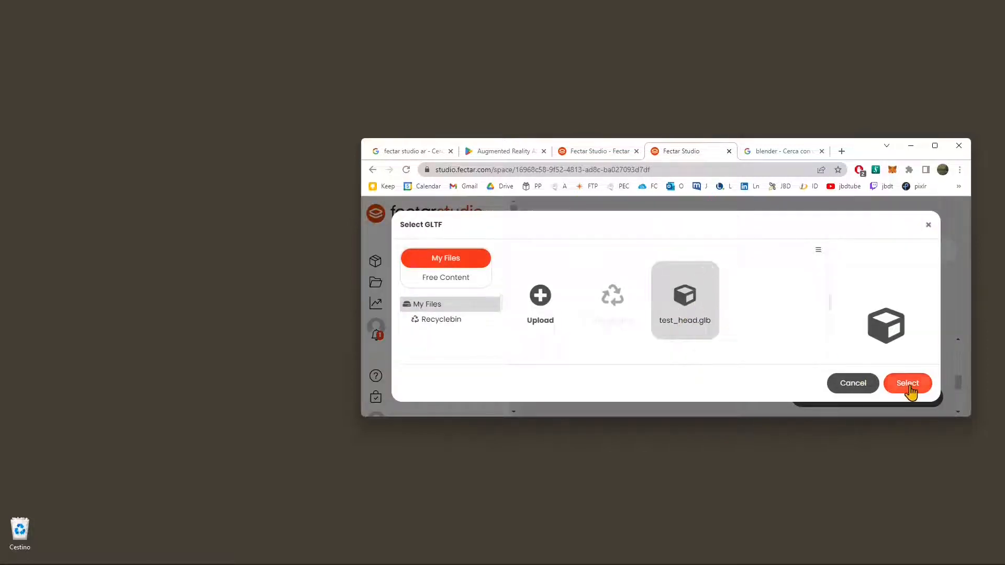
pyautogui.click(908, 383)
# Step: Change the visibility of Test space to Unlisted in its sharing settings
pyautogui.click(884, 180)
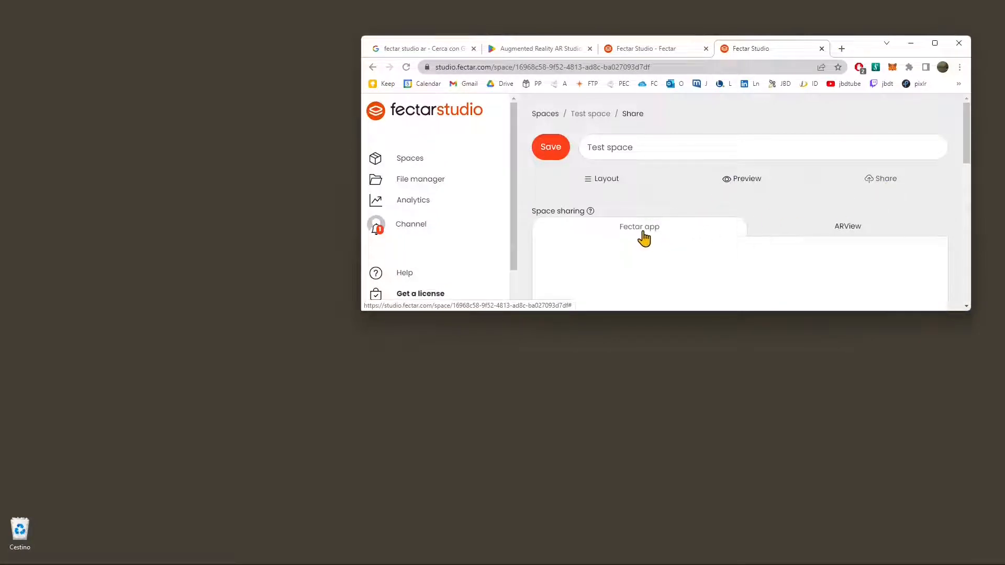
pyautogui.scroll(-3, 645, 236)
pyautogui.scroll(-2, 760, 212)
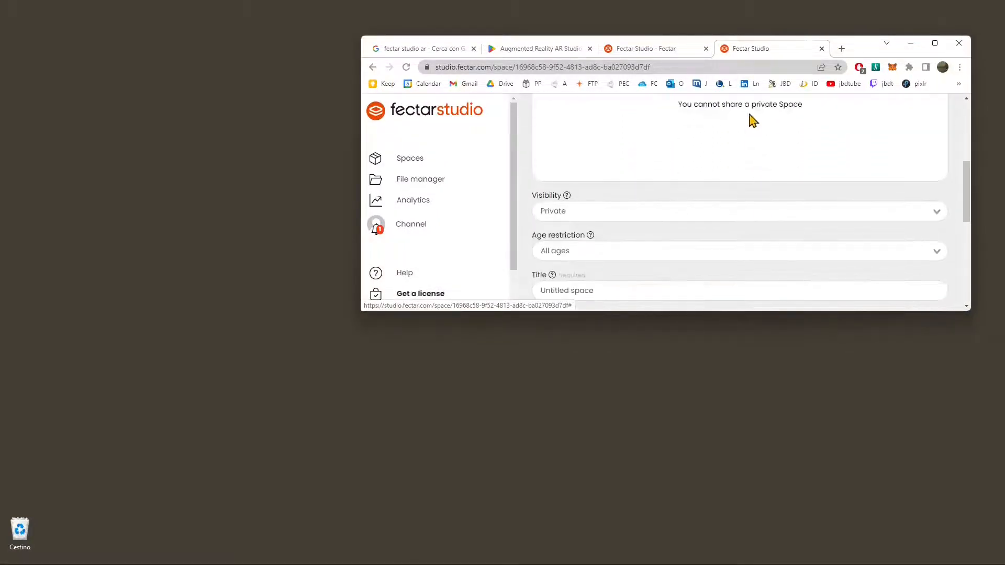
pyautogui.scroll(1, 722, 118)
pyautogui.moveTo(736, 156); pyautogui.dragTo(836, 164)
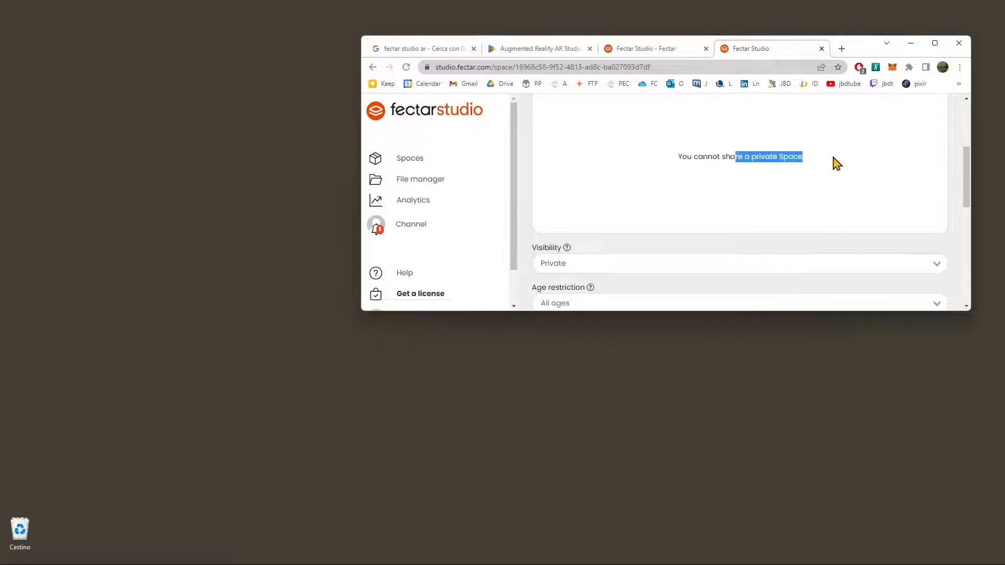
pyautogui.click(751, 156)
pyautogui.scroll(-1, 529, 206)
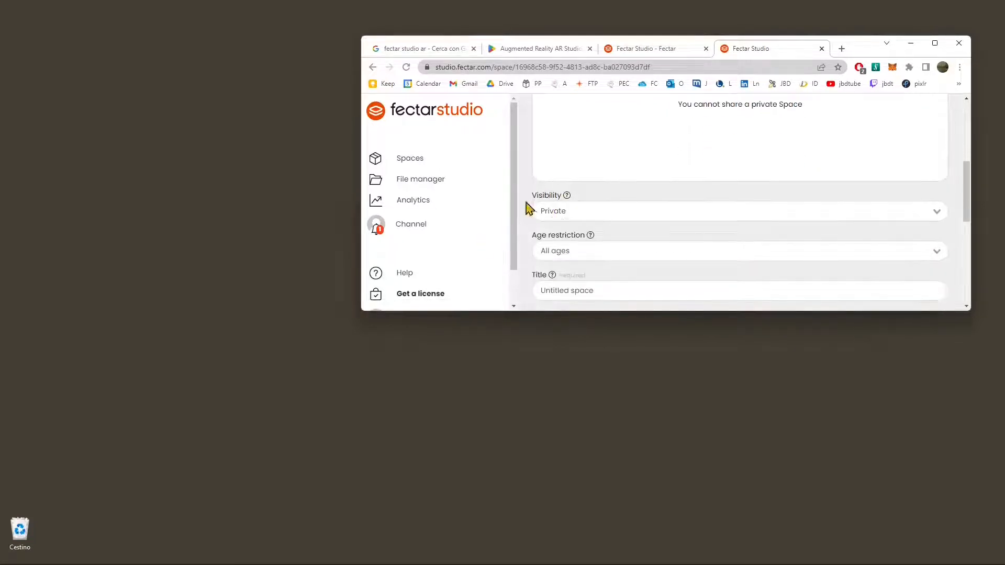
pyautogui.click(548, 212)
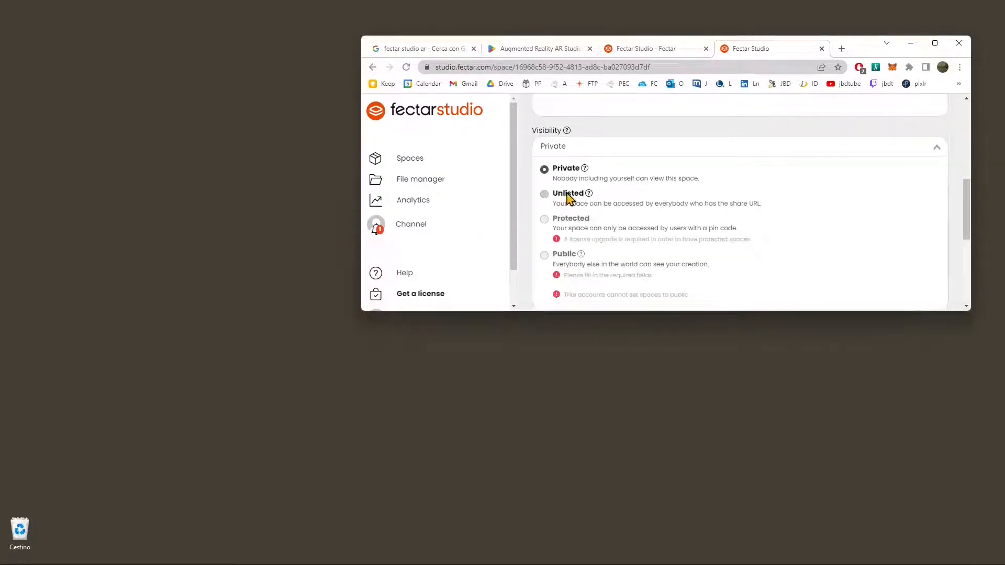
pyautogui.click(569, 196)
# Step: Examine the space's share link and QR code, plus its age restriction, title, subtitle, description, category and thumbnail fields
pyautogui.scroll(4, 725, 224)
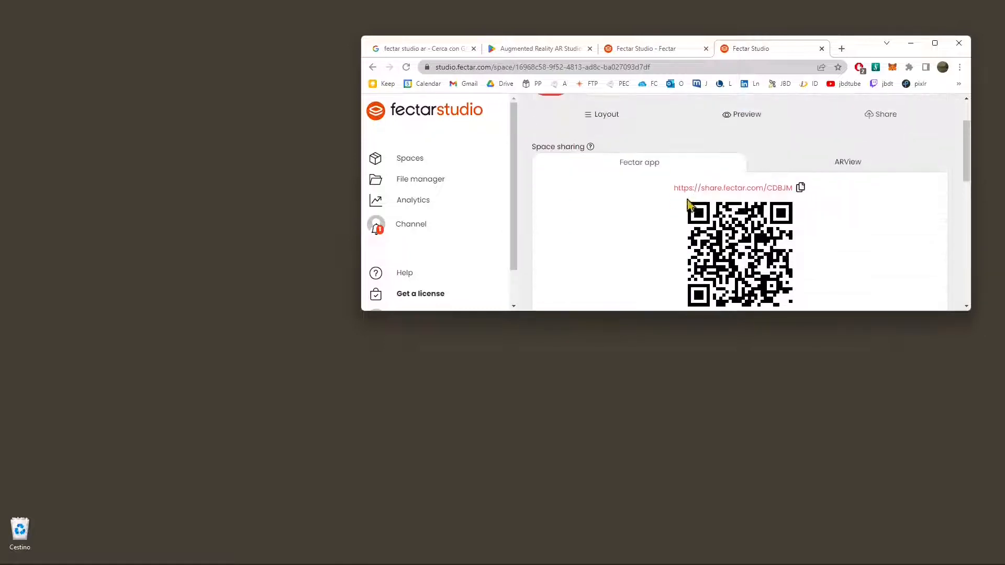
pyautogui.scroll(-1, 689, 205)
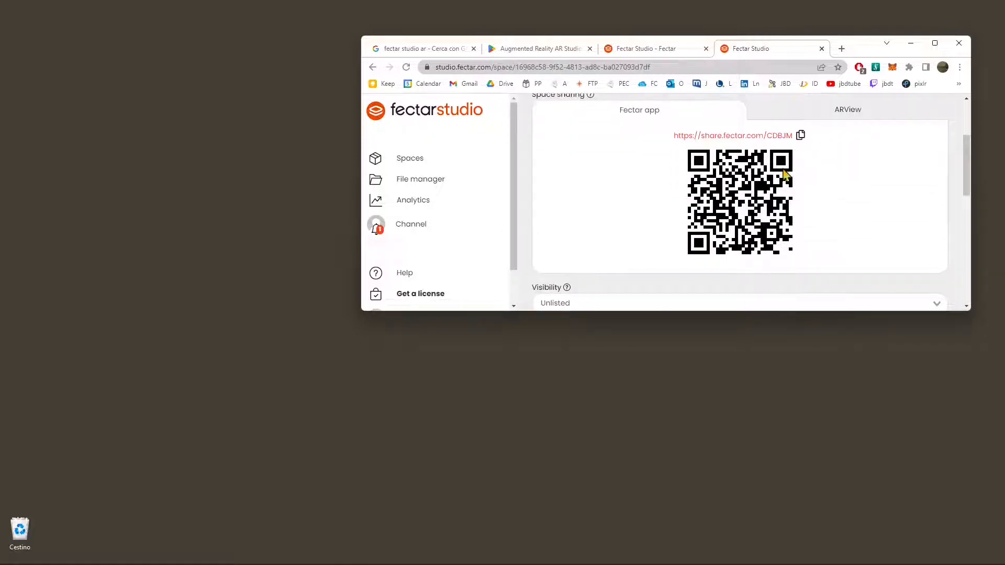
pyautogui.scroll(-4, 807, 206)
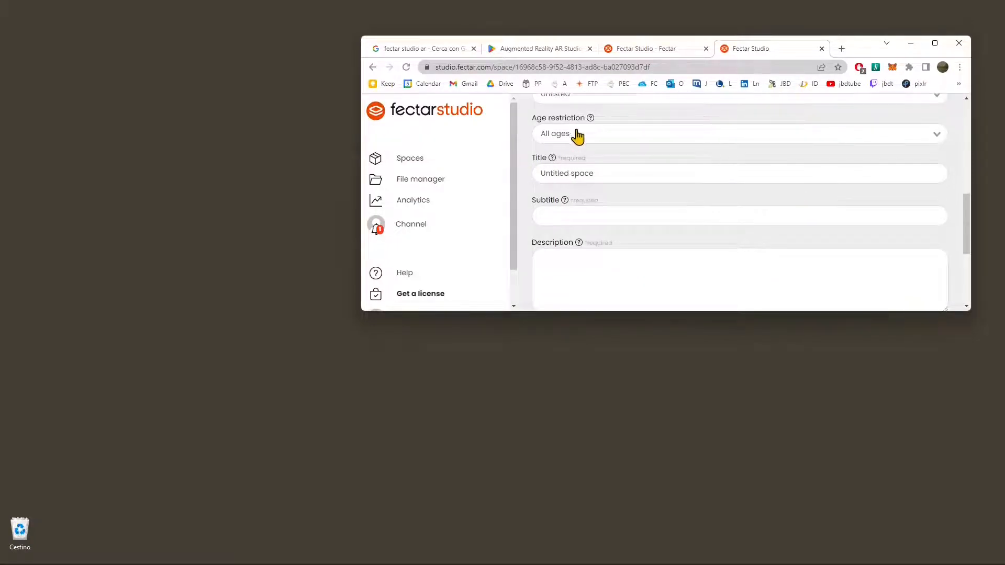
pyautogui.scroll(1, 582, 172)
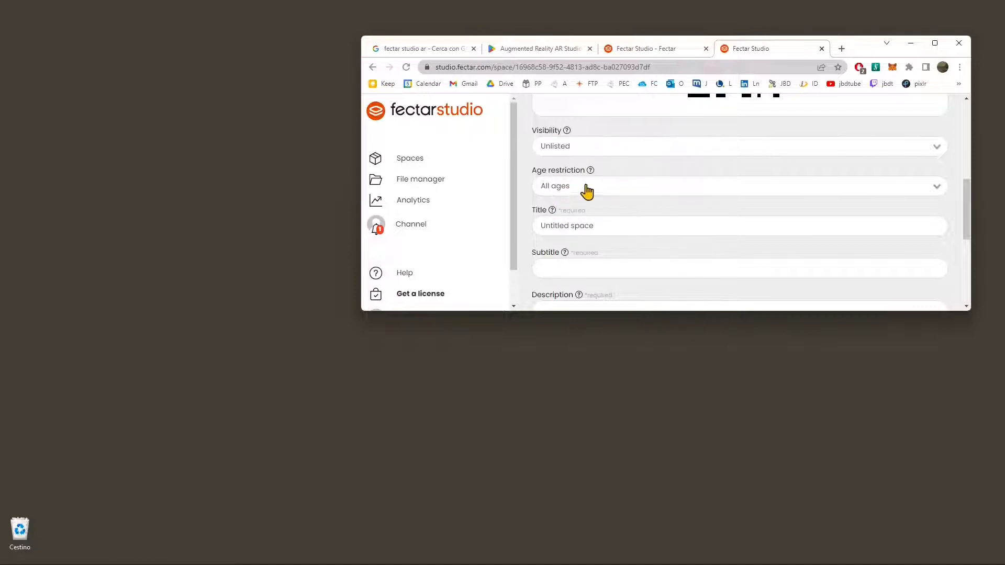
pyautogui.scroll(-1, 592, 201)
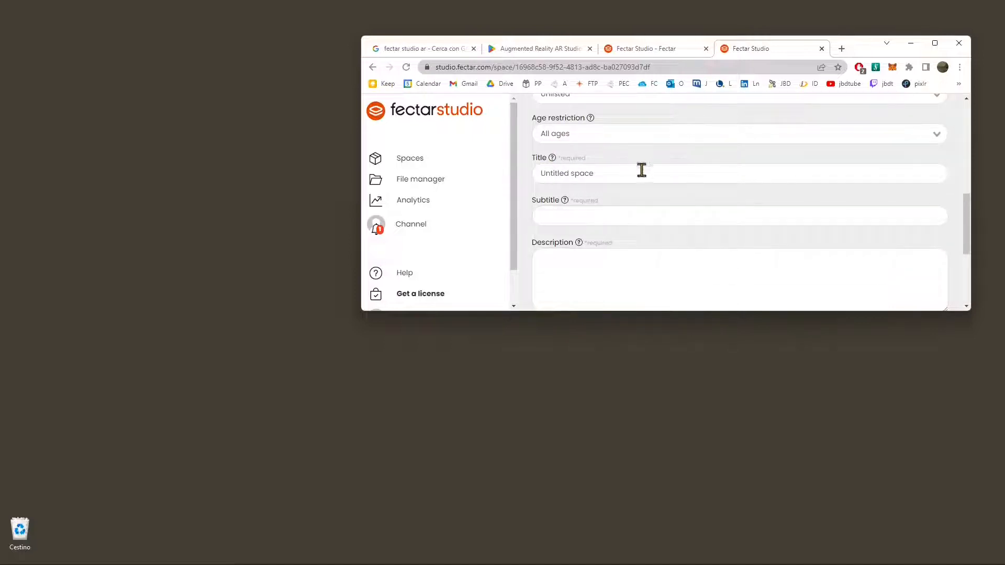
pyautogui.scroll(-3, 590, 212)
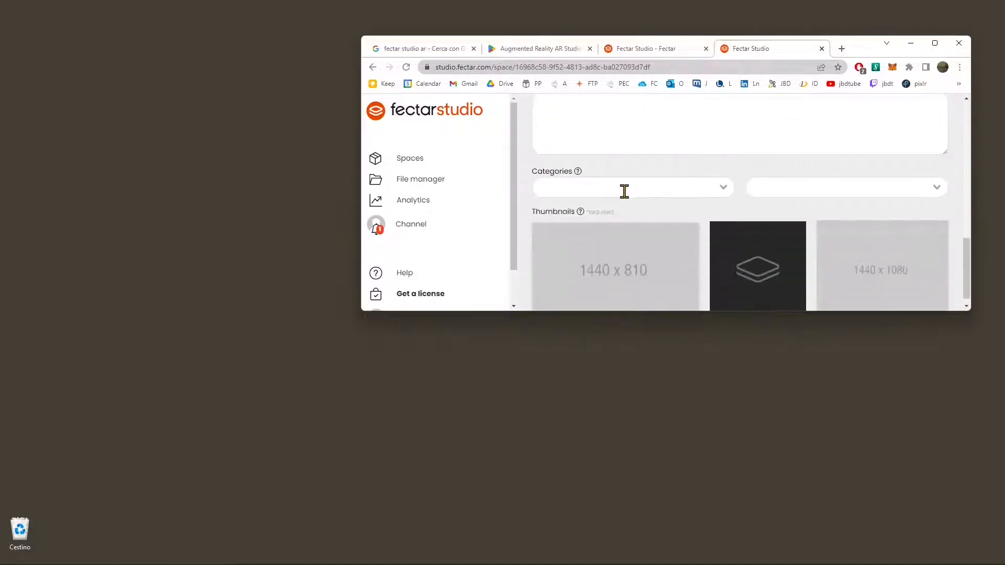
pyautogui.scroll(-1, 623, 191)
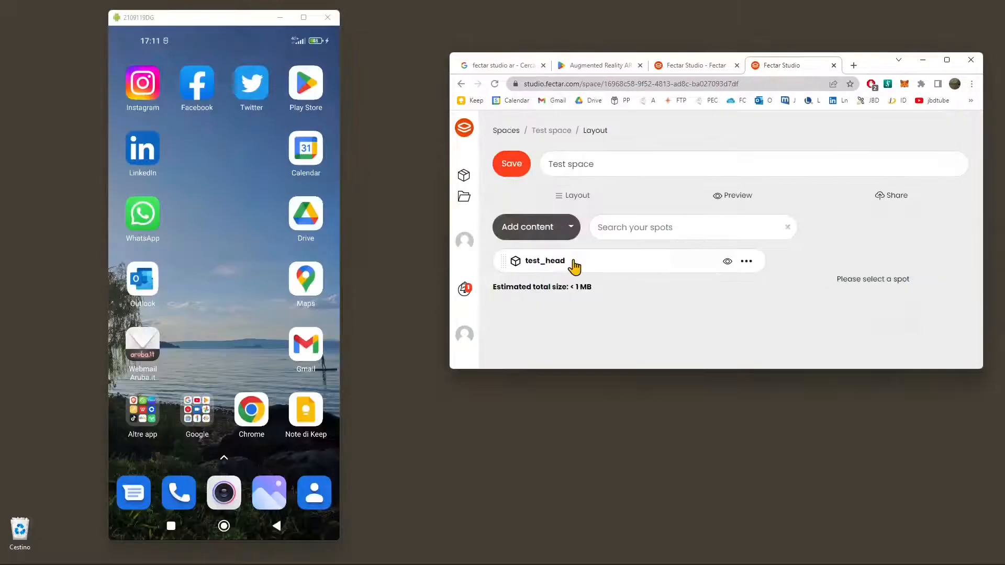
pyautogui.click(573, 262)
pyautogui.scroll(-5, 864, 296)
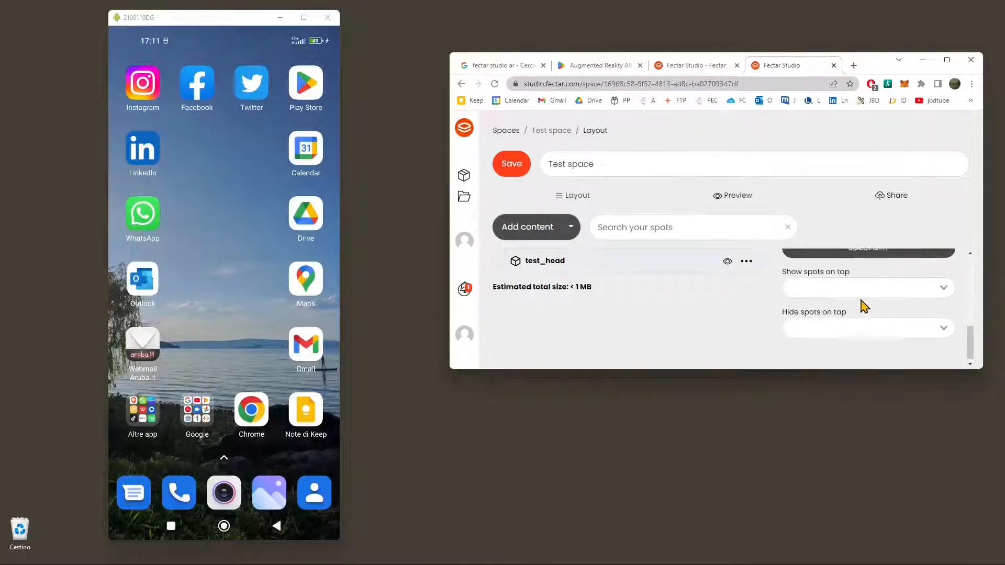
# Step: Enlarge the browser window to show the space's full sharing QR code, and save Test space
pyautogui.scroll(3, 822, 270)
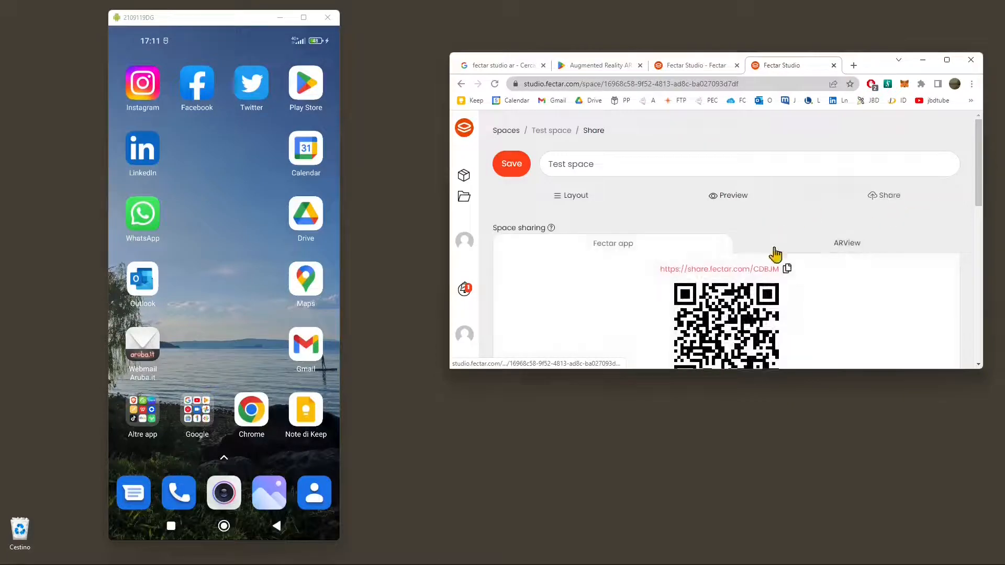
pyautogui.scroll(-10, 796, 296)
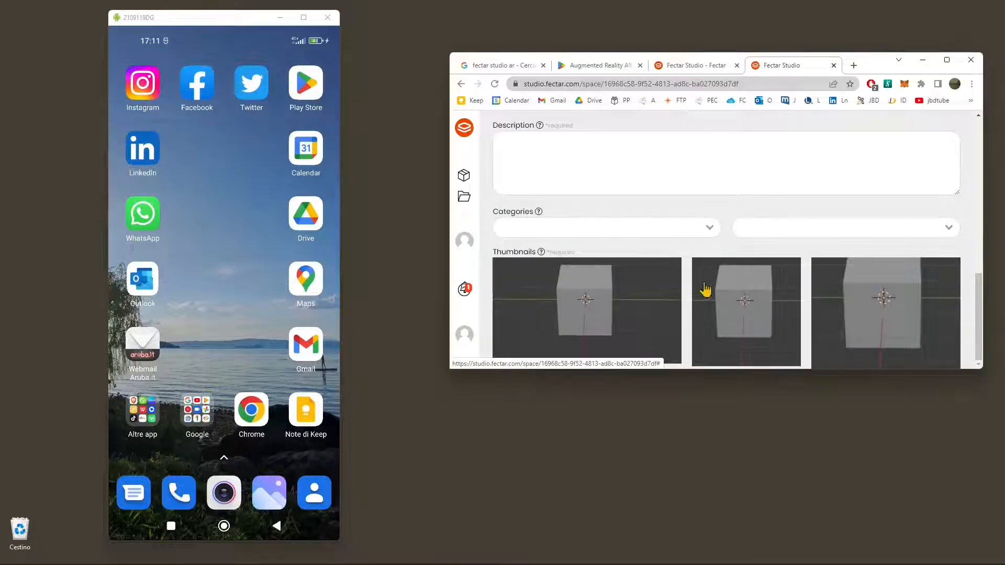
pyautogui.scroll(3, 639, 288)
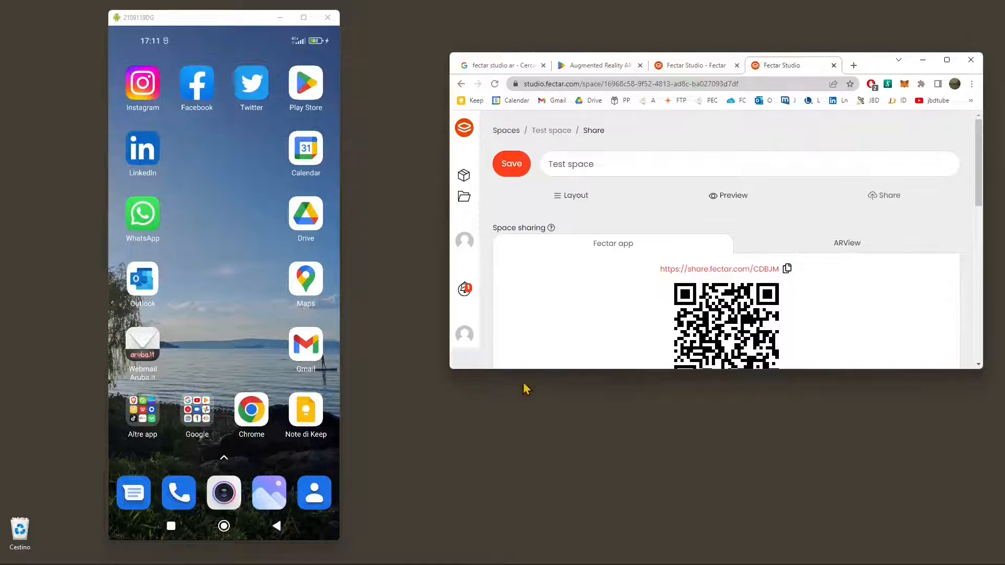
pyautogui.moveTo(624, 370); pyautogui.dragTo(652, 494)
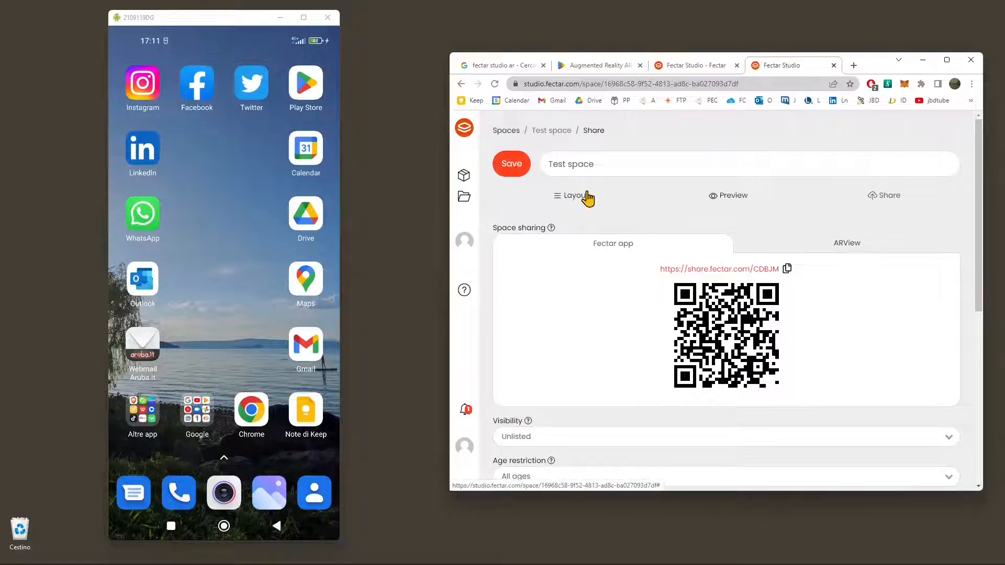
pyautogui.click(508, 172)
# Step: Set the test_head content's height to 10 cm in the layout of Test space
pyautogui.click(572, 197)
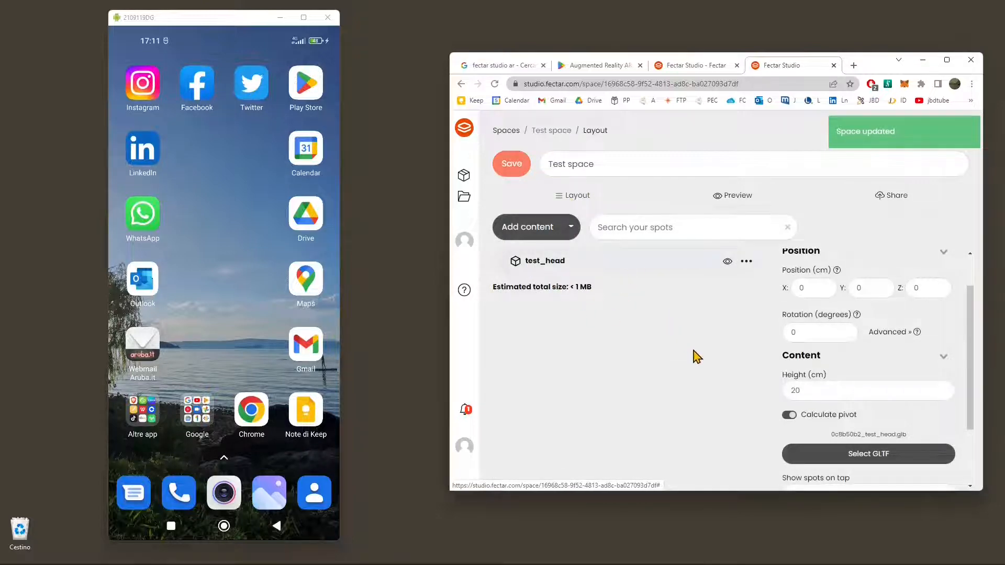
pyautogui.doubleClick(816, 389)
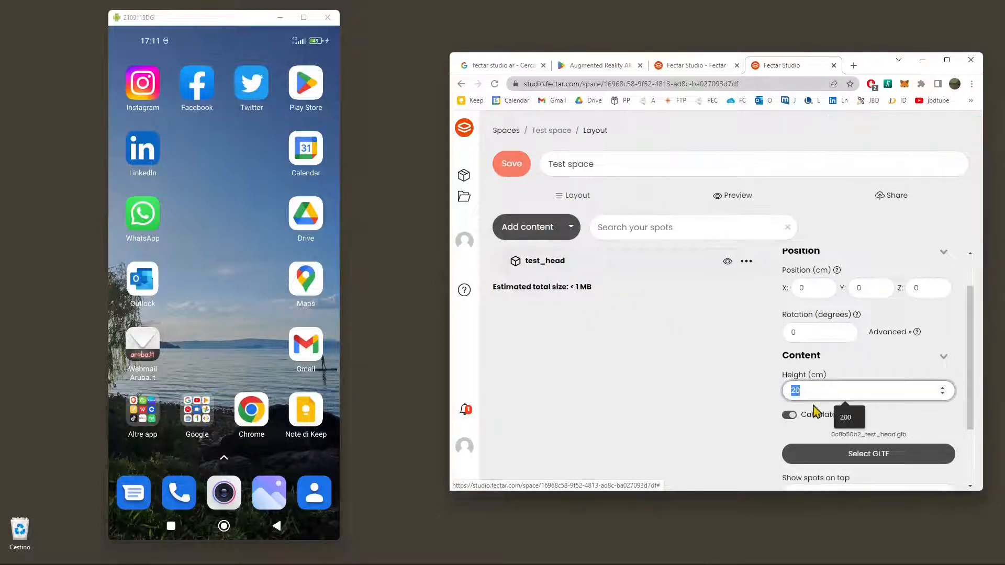
pyautogui.write('10')
pyautogui.click(754, 407)
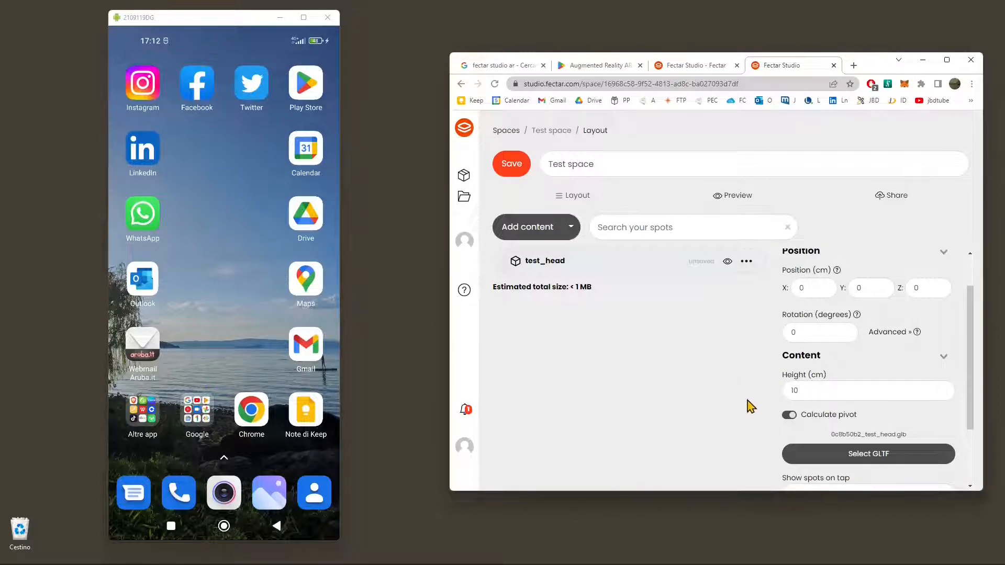
# Step: Start a file upload for new content in Test space and browse to the export folder inside BLENDER 3
pyautogui.click(564, 233)
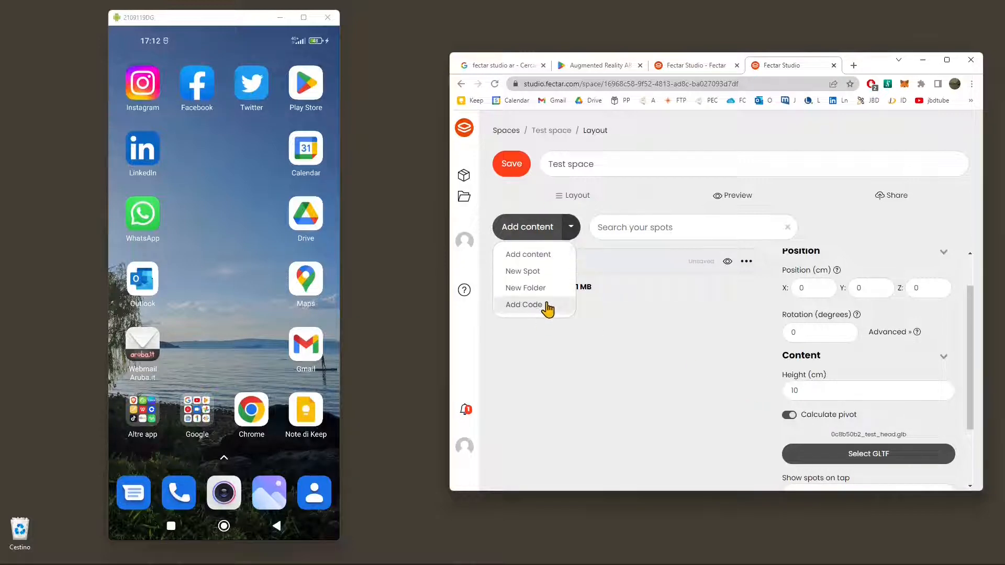
pyautogui.click(523, 255)
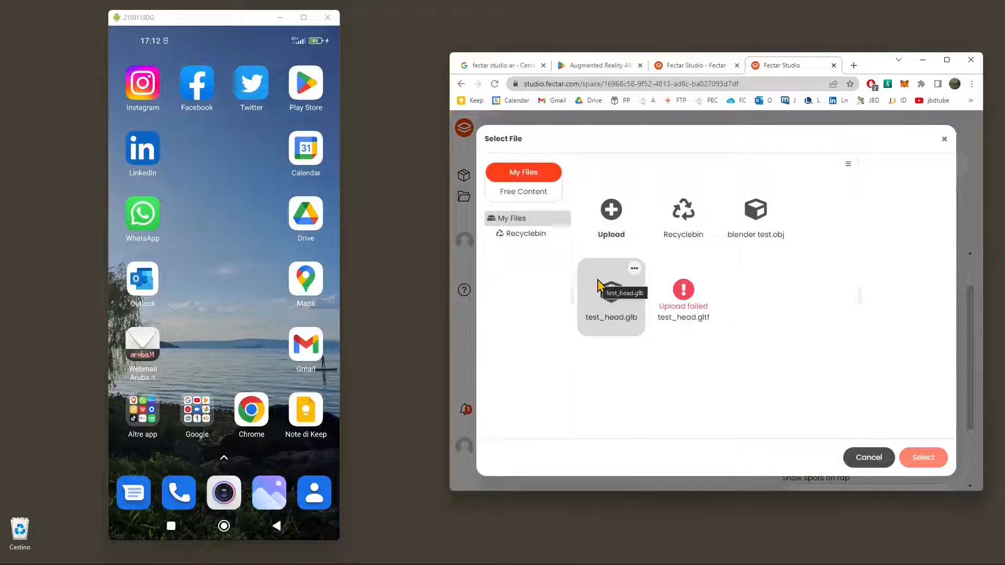
pyautogui.click(616, 230)
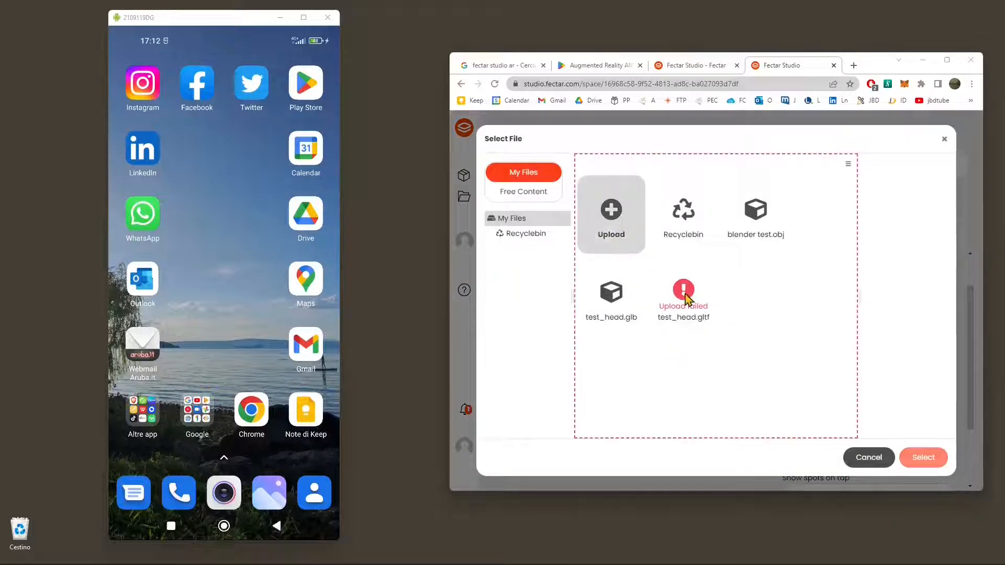
pyautogui.scroll(-15, 688, 298)
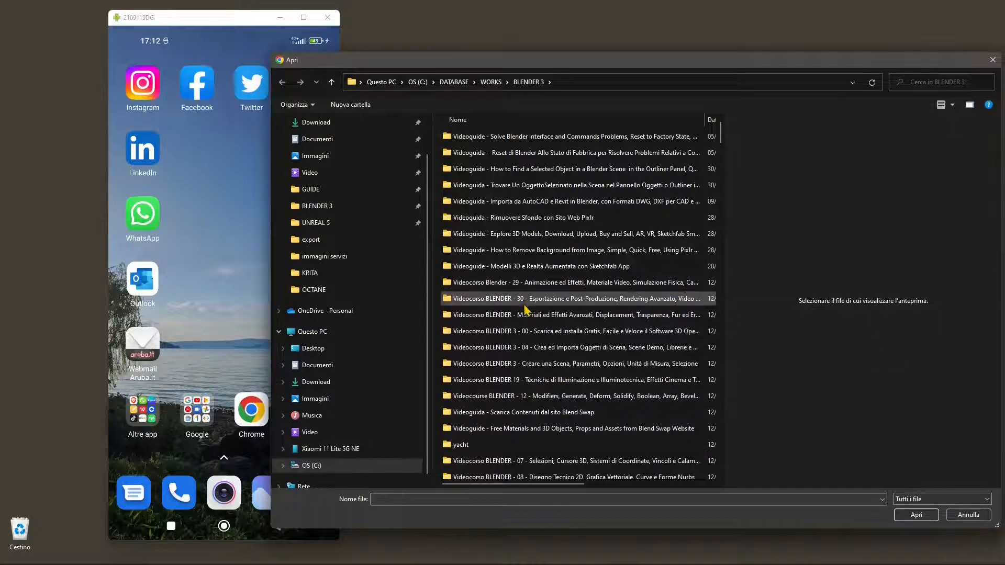
pyautogui.scroll(-2, 510, 407)
pyautogui.scroll(-12, 511, 406)
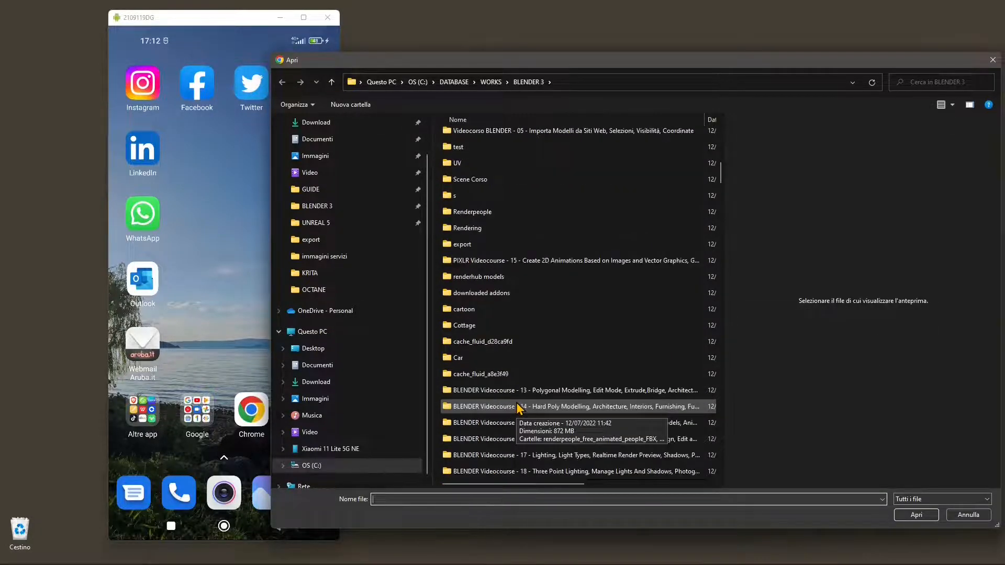
pyautogui.scroll(-9, 510, 409)
pyautogui.click(487, 382)
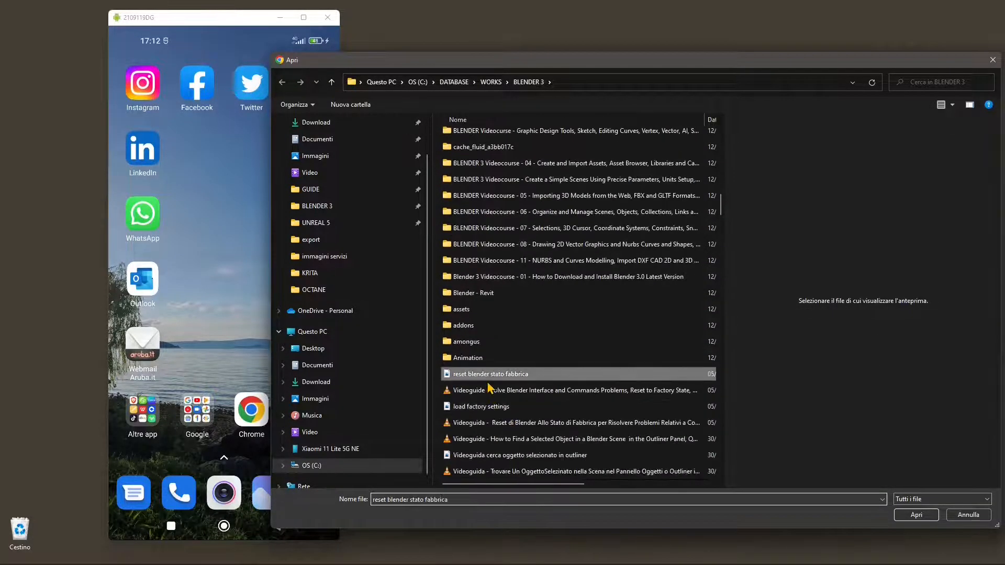
pyautogui.press('e')
pyautogui.doubleClick(475, 136)
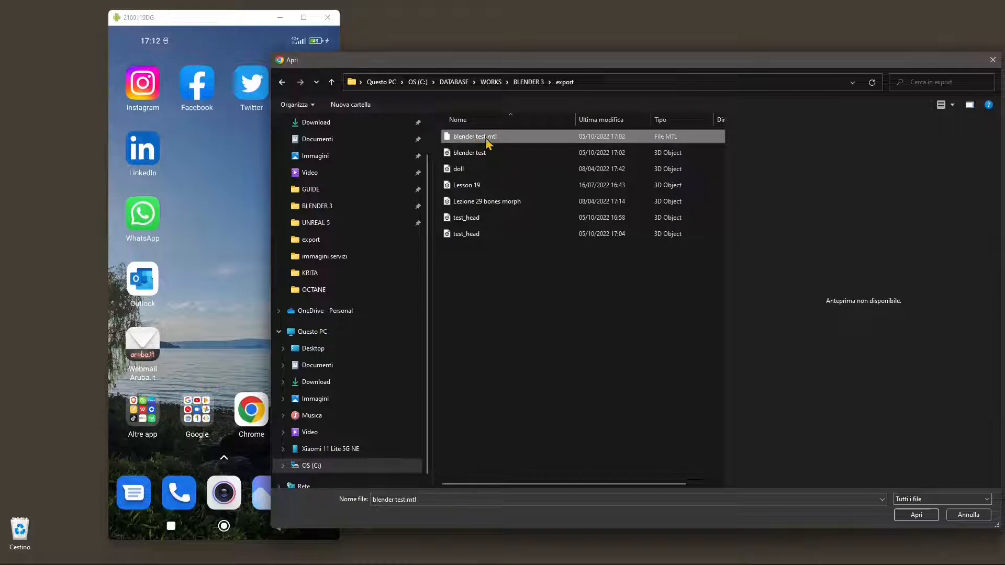
# Step: Upload the blender test 3D object from the export folder, replacing the existing blender test.obj in My Files
pyautogui.click(477, 156)
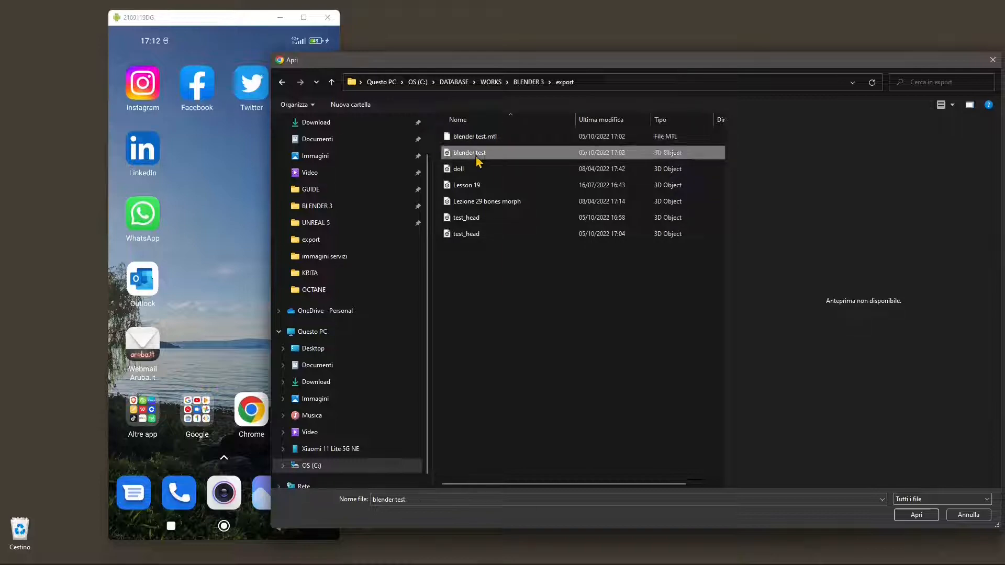
pyautogui.click(914, 515)
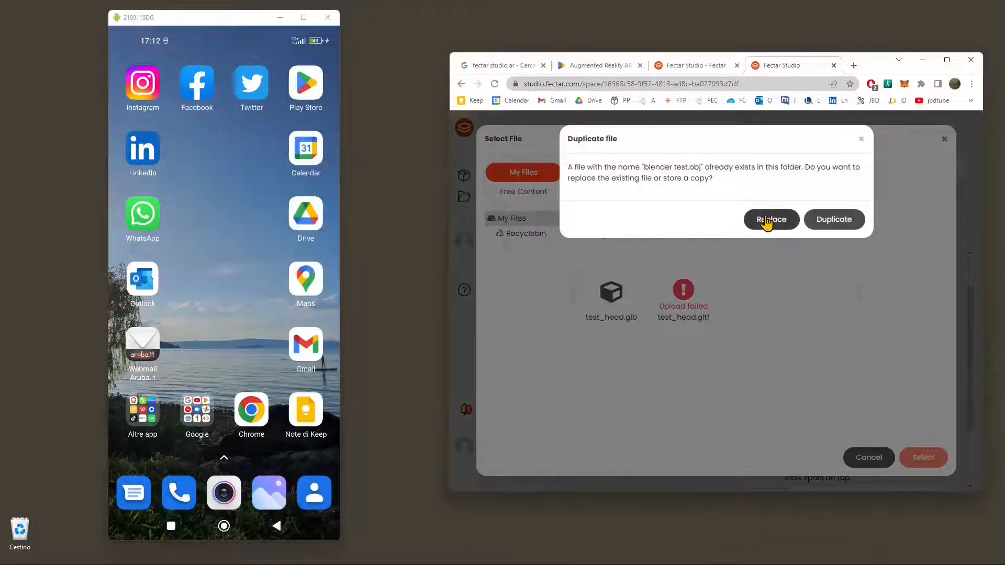
pyautogui.click(767, 220)
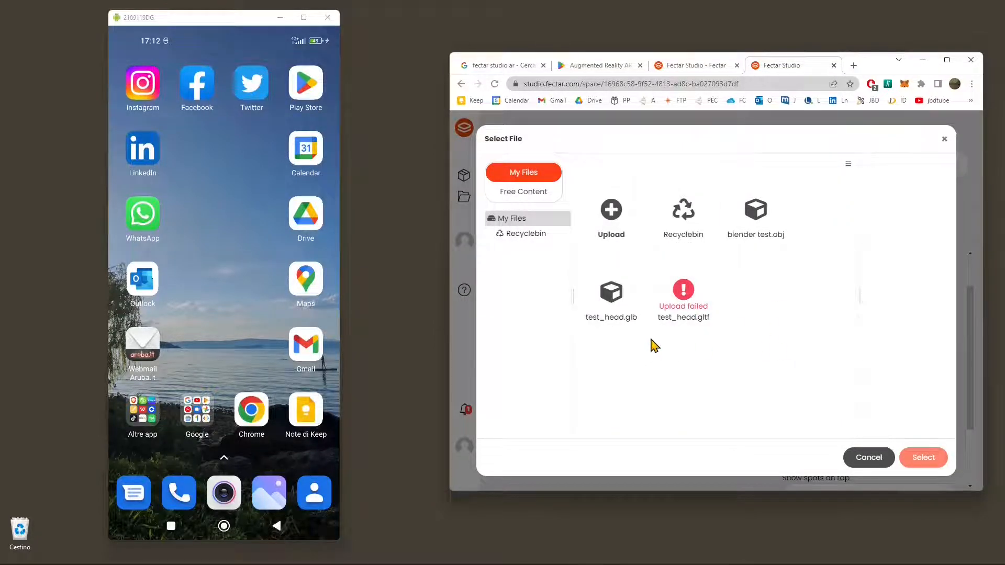
# Step: Inspect the upload error of test_head.gltf and close the file selection without choosing a file
pyautogui.moveTo(710, 335)
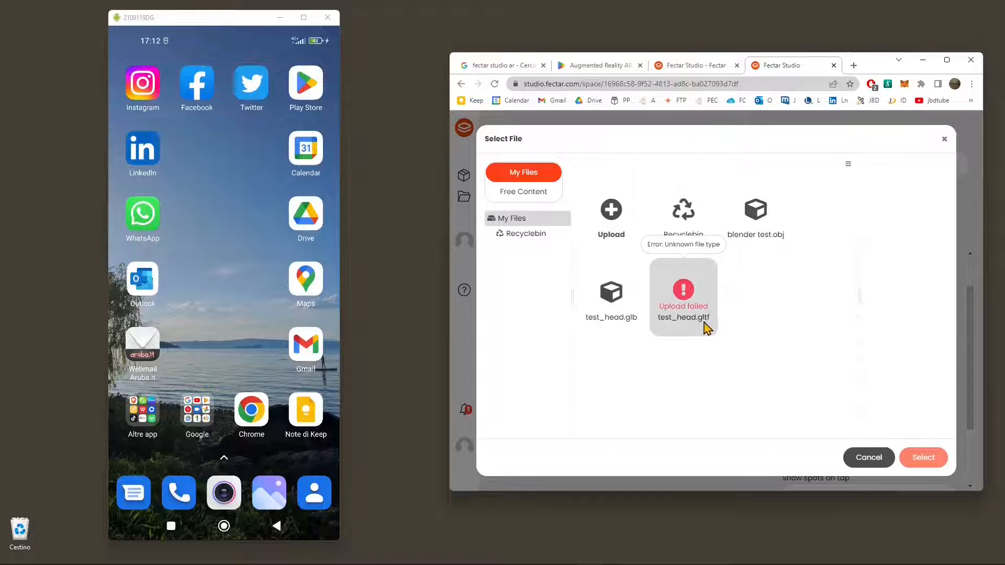
pyautogui.moveTo(673, 309)
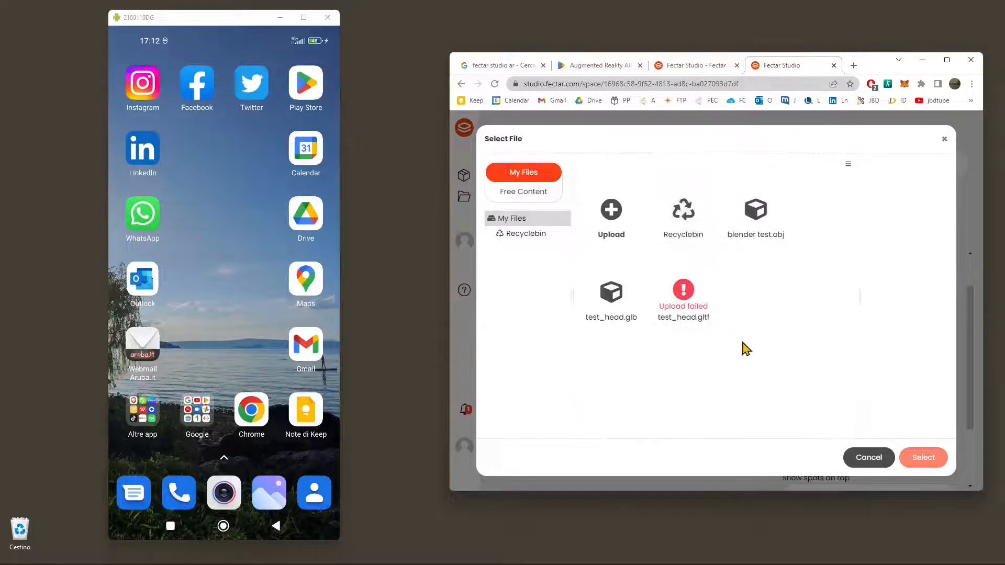
pyautogui.rightClick(700, 287)
pyautogui.click(699, 287)
pyautogui.click(680, 224)
pyautogui.click(694, 296)
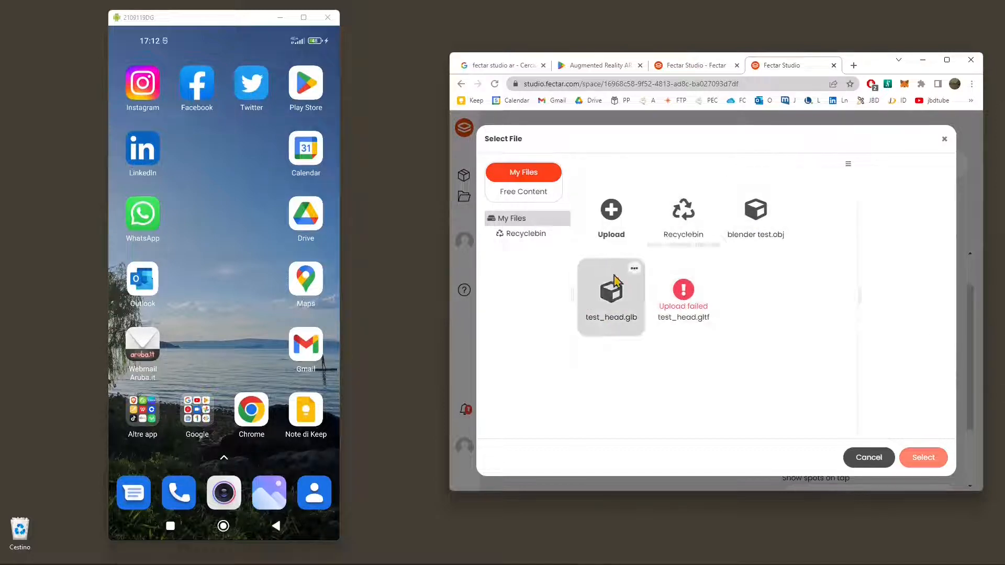
pyautogui.click(867, 458)
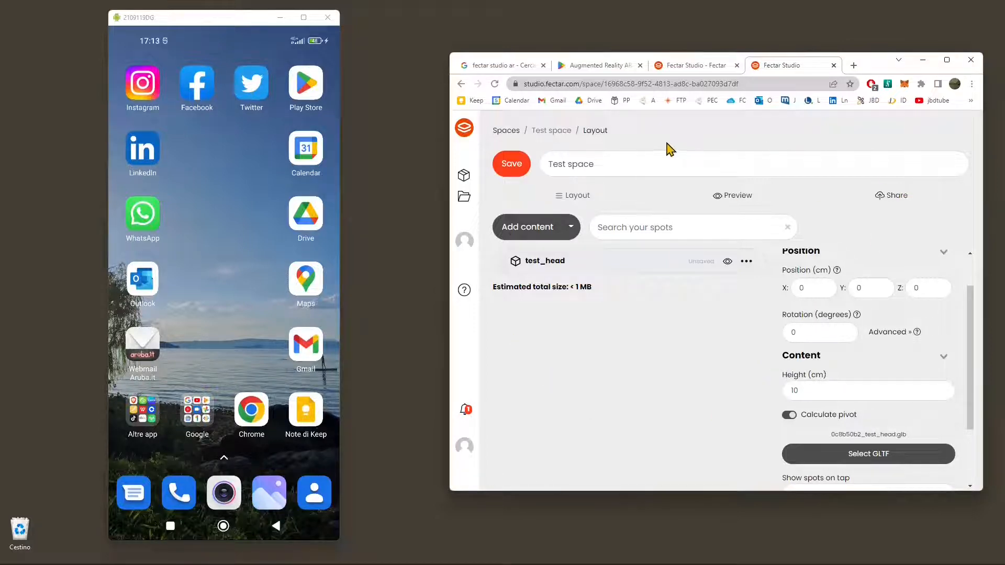
# Step: Save Test space and open the Sketchfab site in a duplicate of its browser tab
pyautogui.click(511, 168)
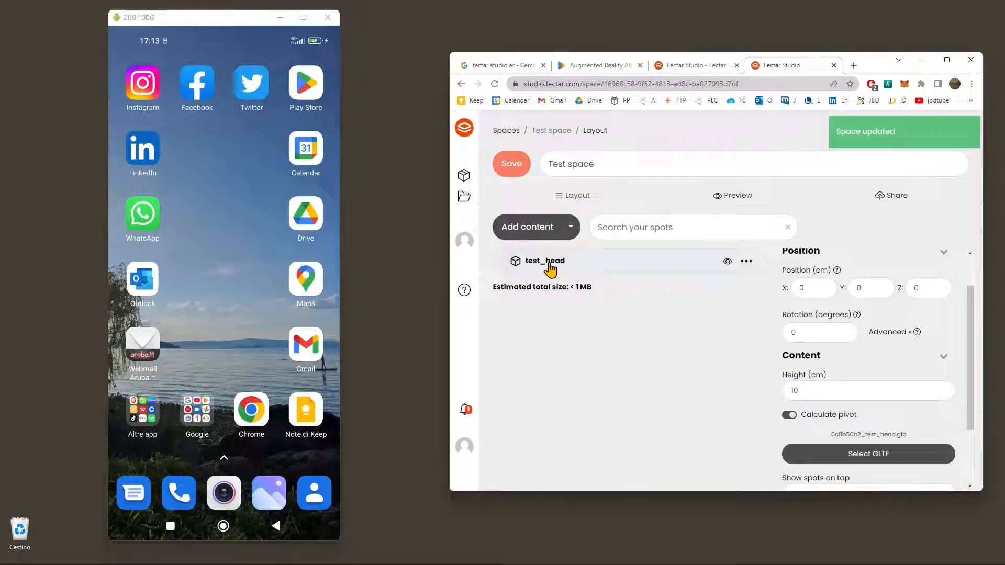
pyautogui.rightClick(788, 71)
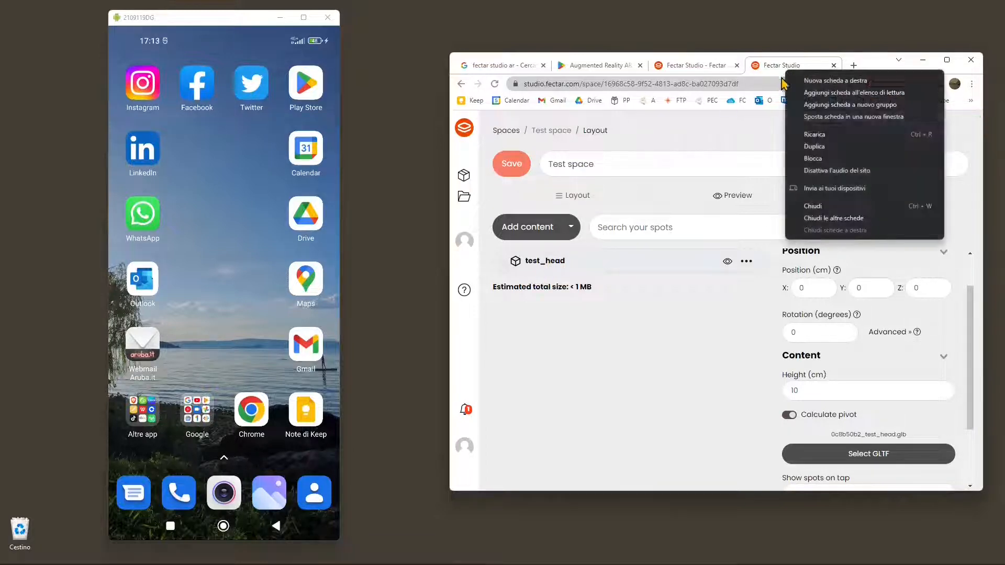
pyautogui.click(814, 147)
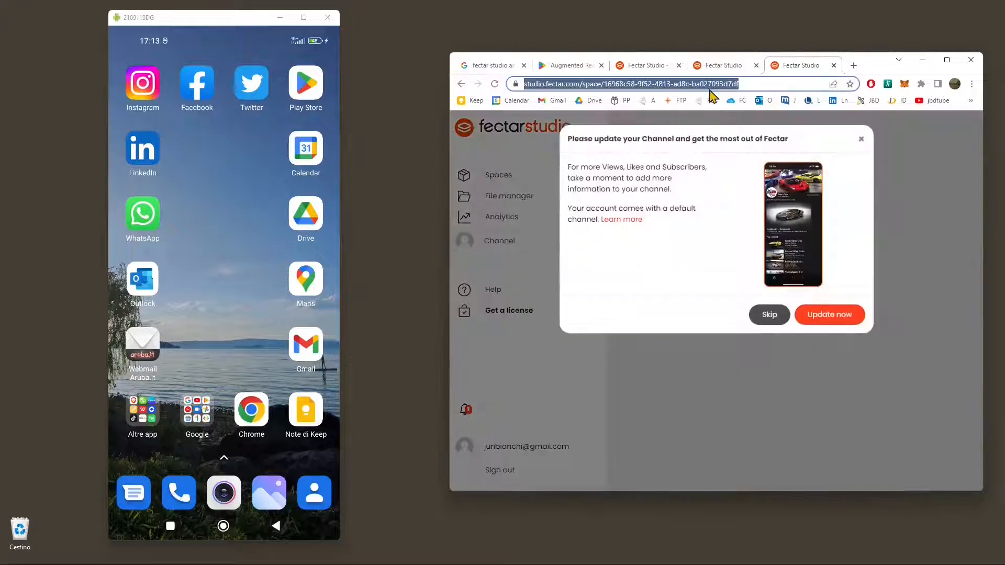
pyautogui.write('sketchfab.com')
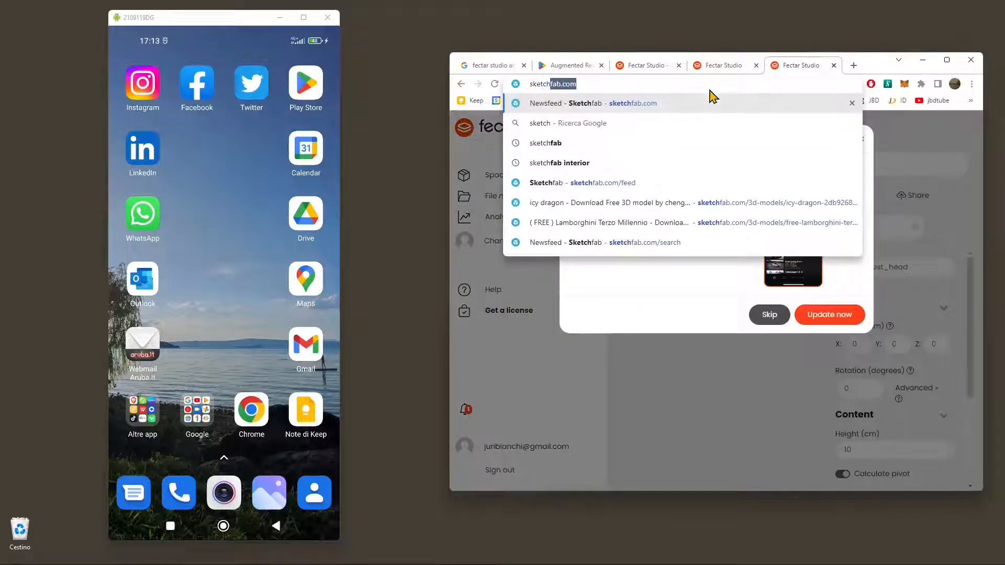
pyautogui.press('Return')
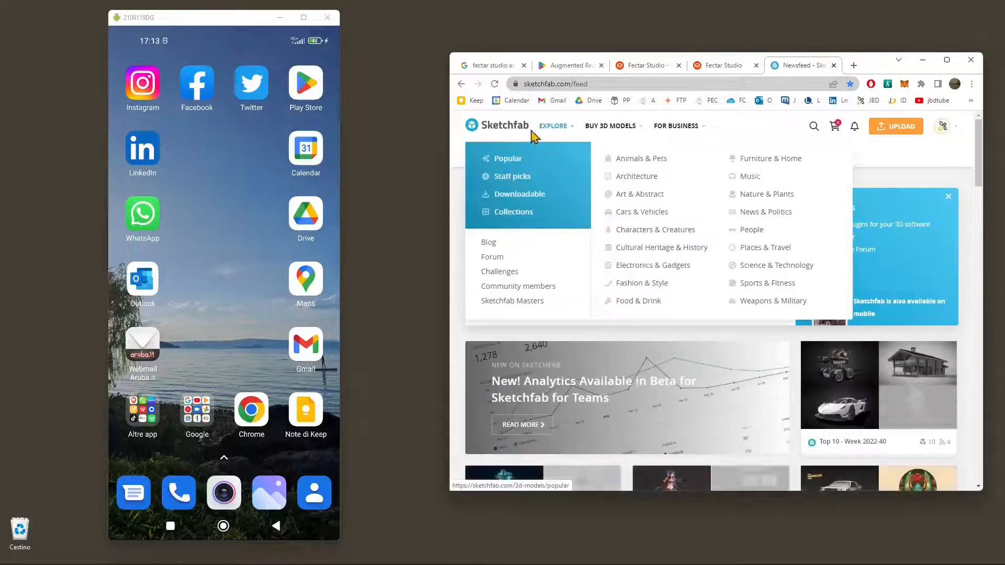
# Step: Search Google for turbosquid in a duplicate of the Sketchfab tab
pyautogui.rightClick(794, 69)
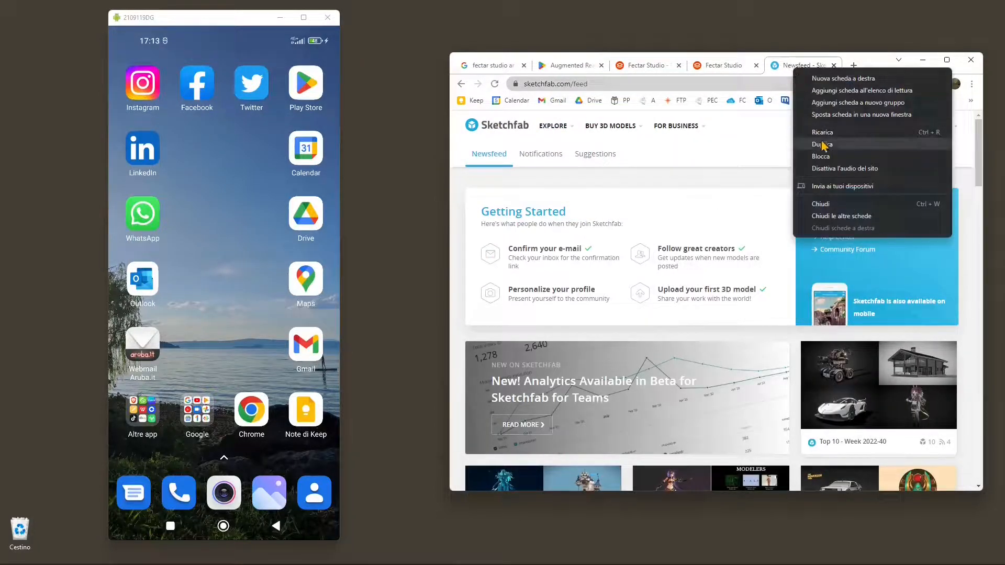
pyautogui.click(816, 144)
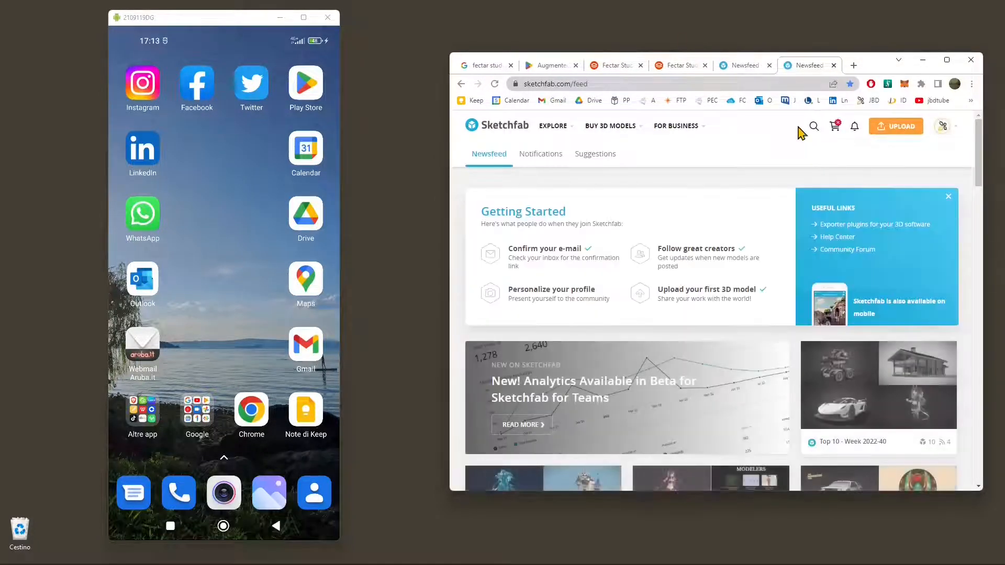
pyautogui.click(683, 83)
pyautogui.write('tur')
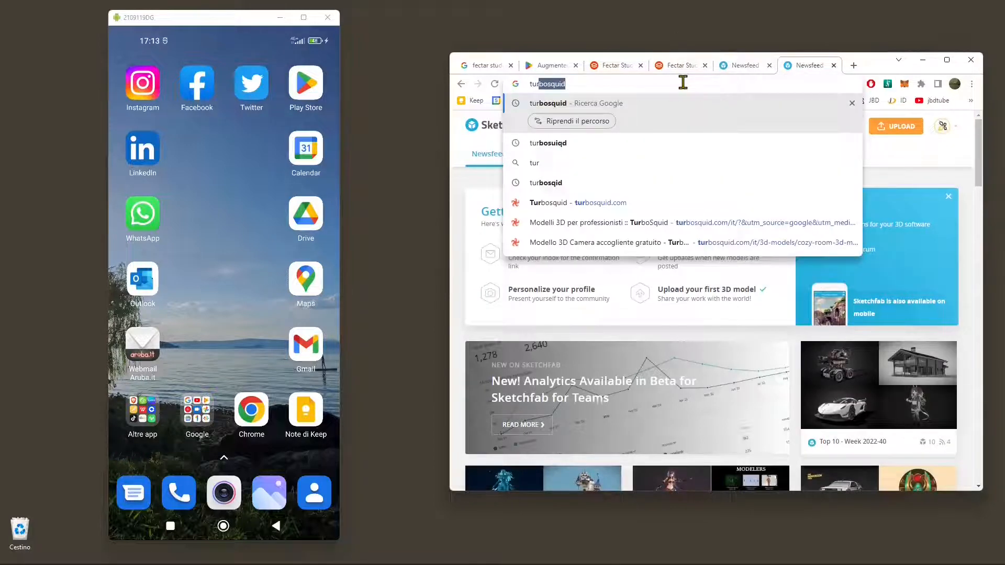
pyautogui.press('Return')
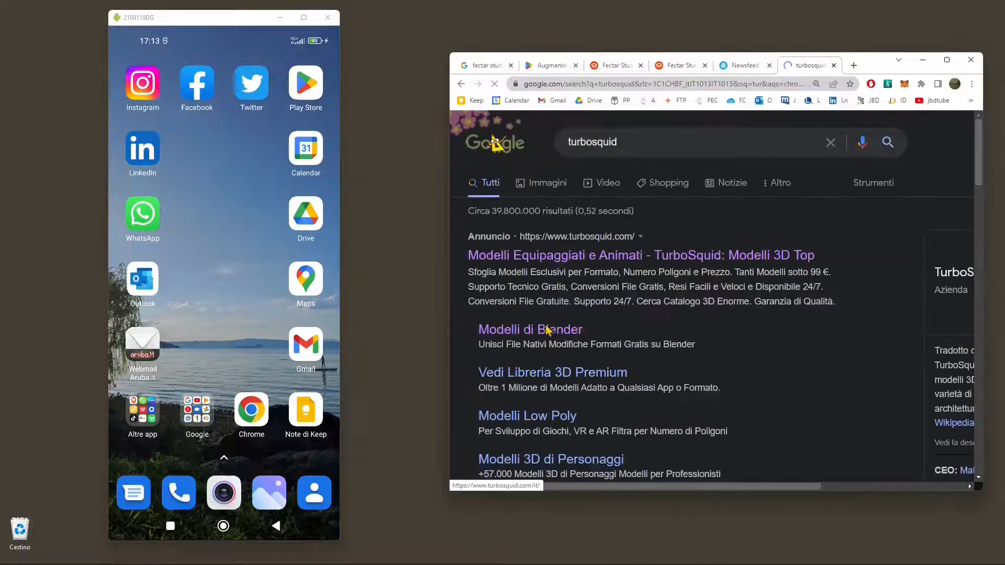
# Step: View the TurboSquid homepage from the search results and return to the Test space tab in Fectar Studio
pyautogui.scroll(-1, 550, 337)
pyautogui.scroll(1, 516, 332)
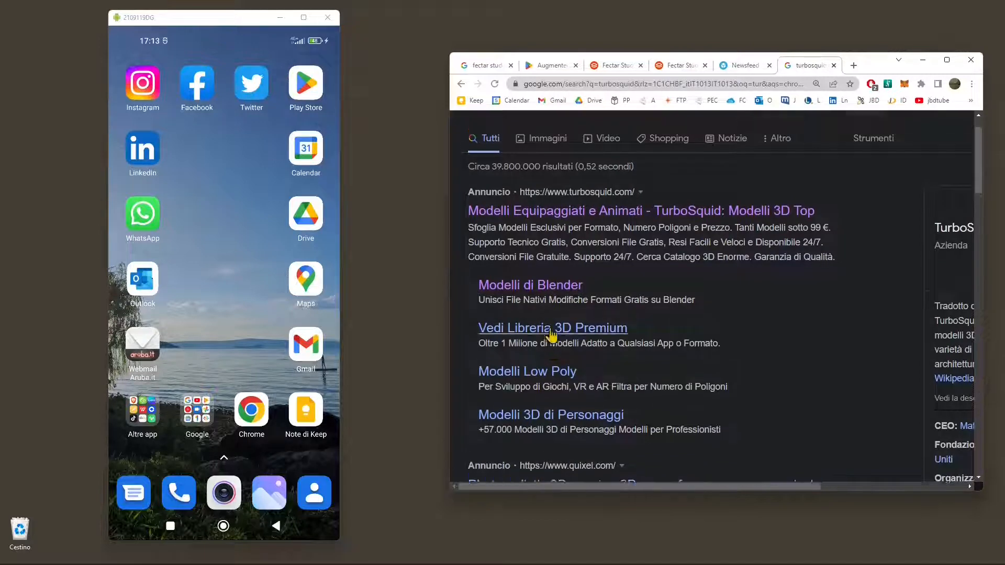
pyautogui.scroll(-4, 605, 236)
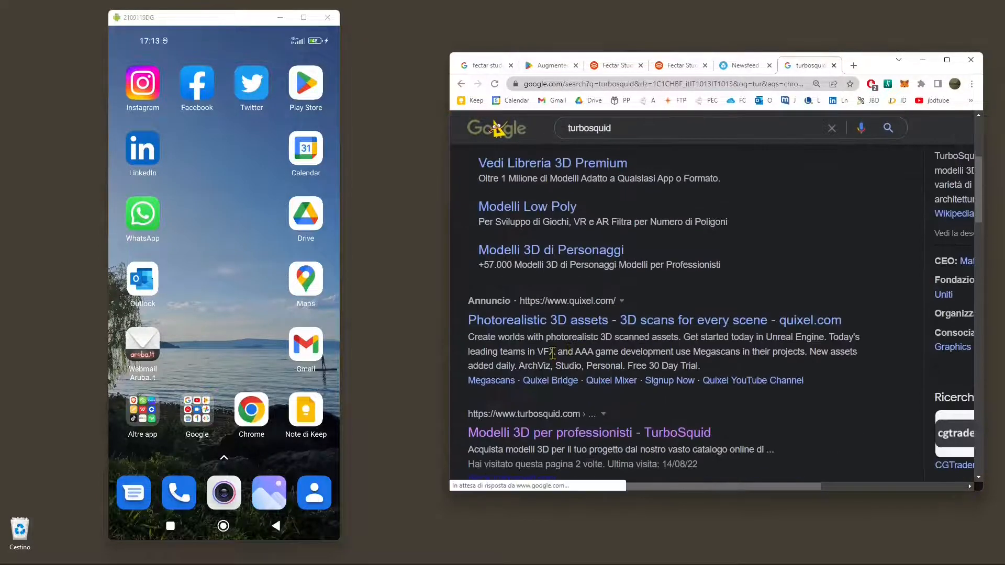
pyautogui.scroll(-3, 571, 286)
pyautogui.click(571, 285)
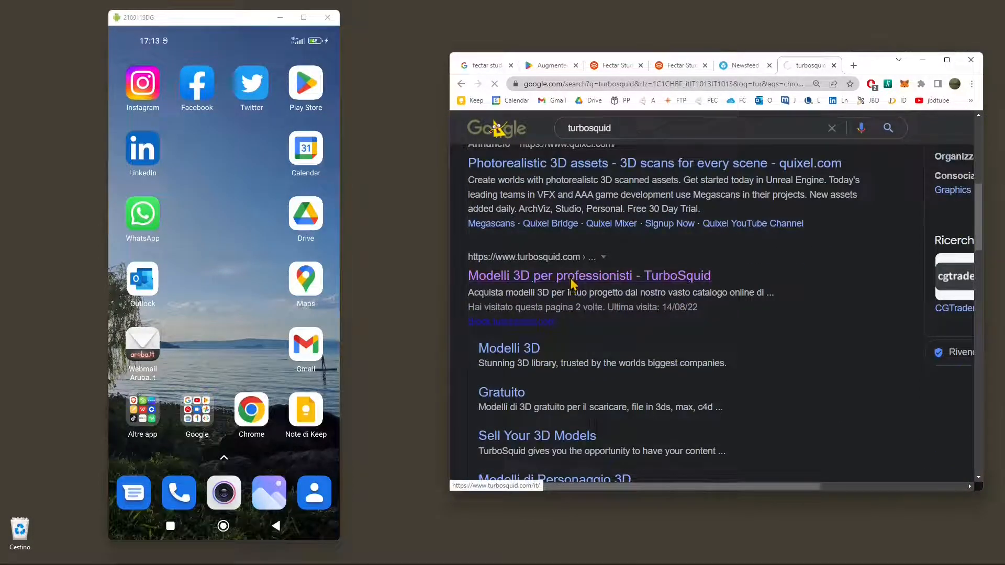
pyautogui.scroll(-4, 667, 361)
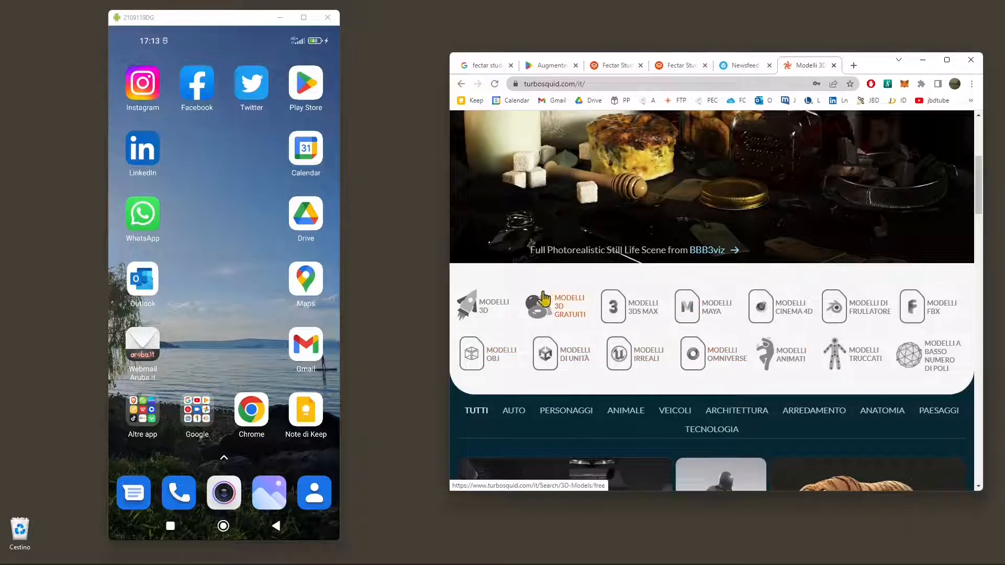
pyautogui.click(676, 68)
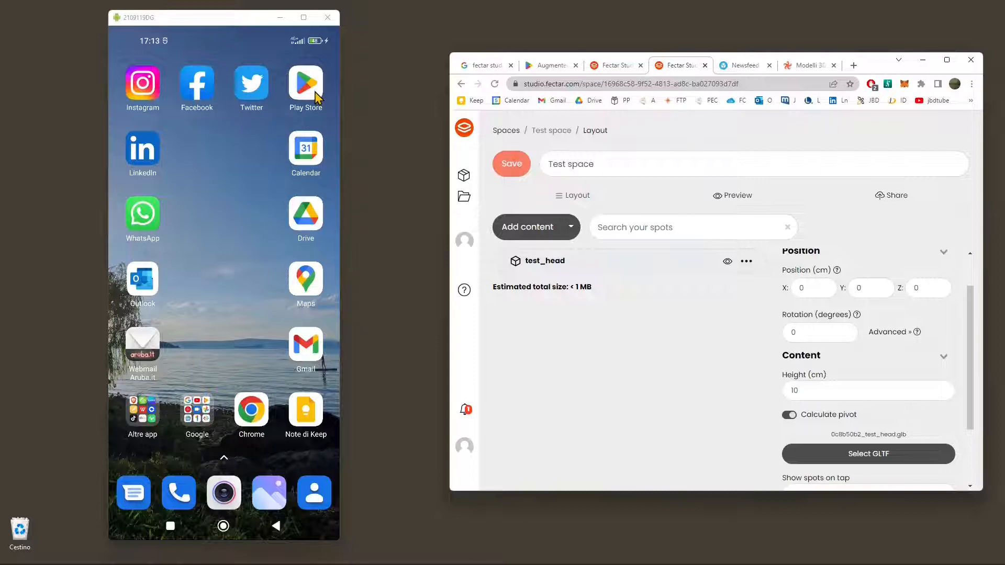
# Step: Search the phone's Play Store for fectar, view the Augmented Reality AR Studio app page, and return to the phone's home screen
pyautogui.click(316, 94)
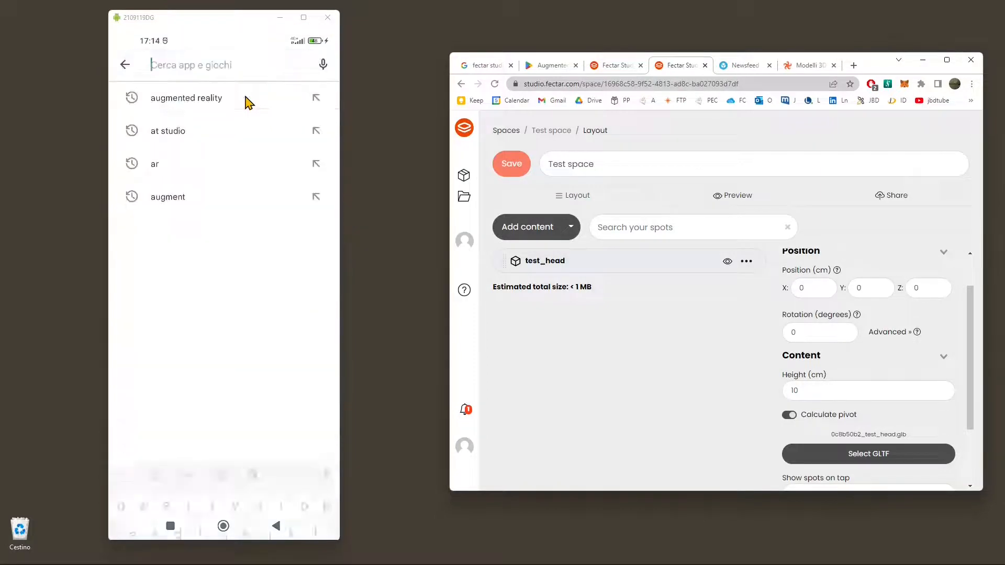
pyautogui.write('fec')
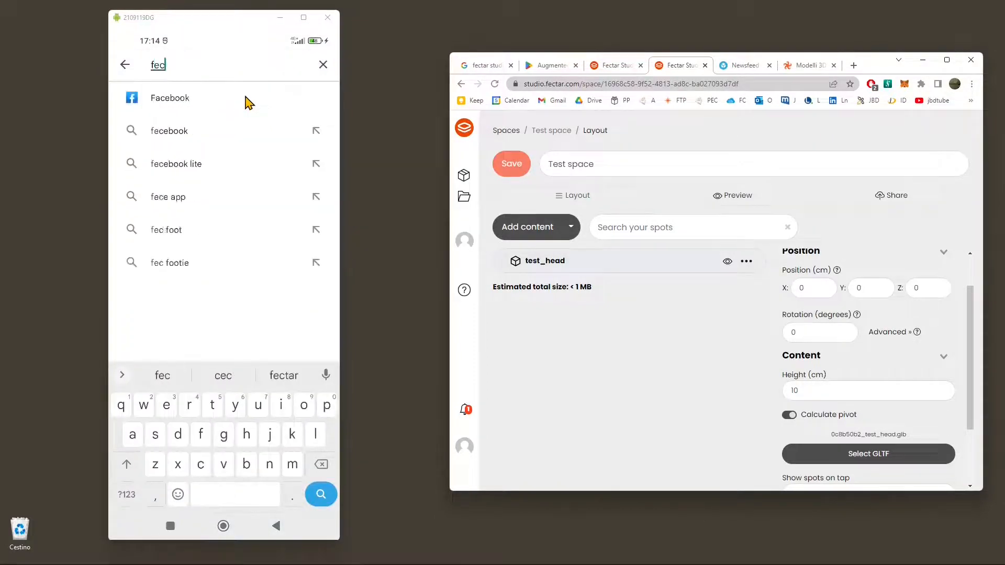
pyautogui.write('tar')
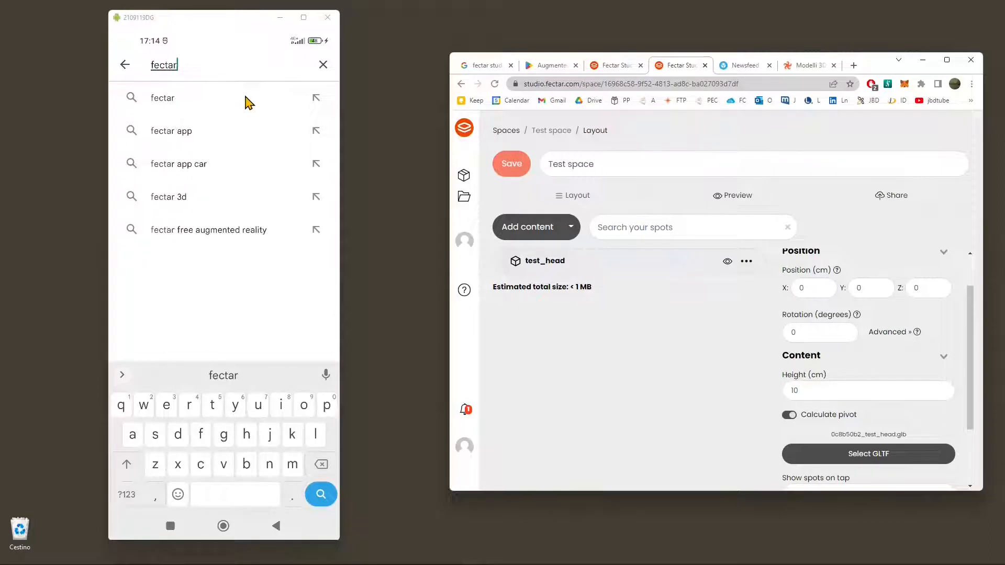
pyautogui.press('Return')
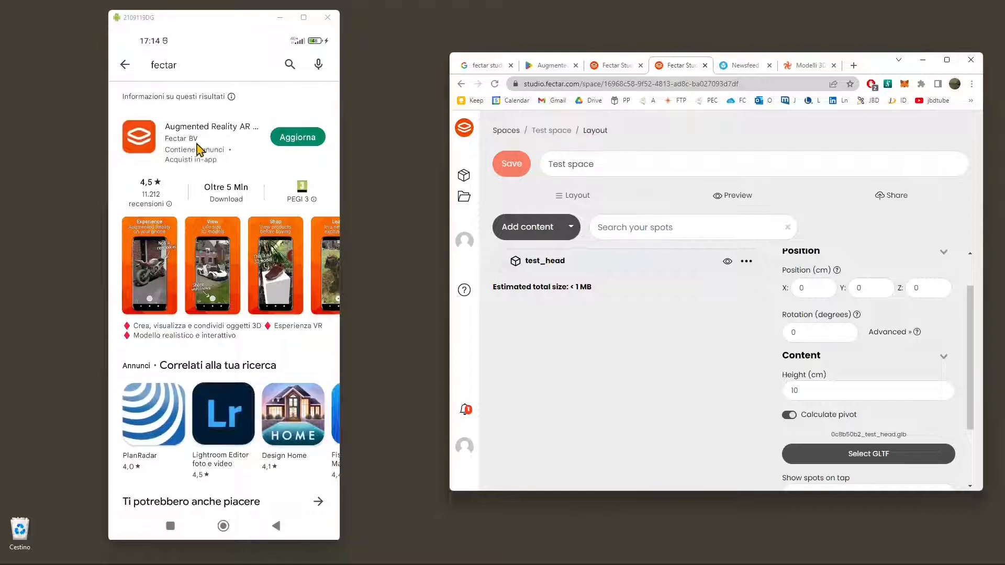
pyautogui.click(248, 137)
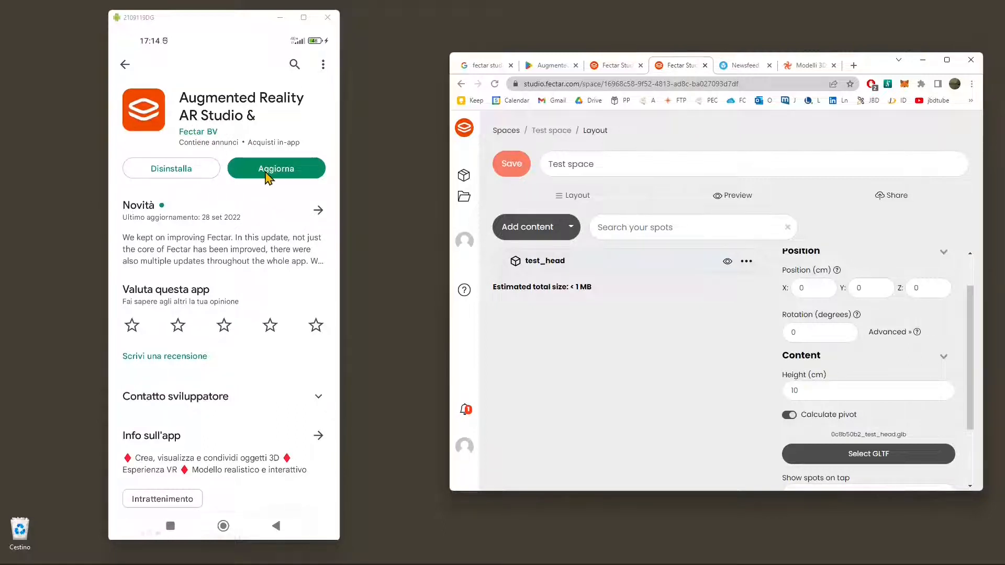
pyautogui.rightClick(215, 158)
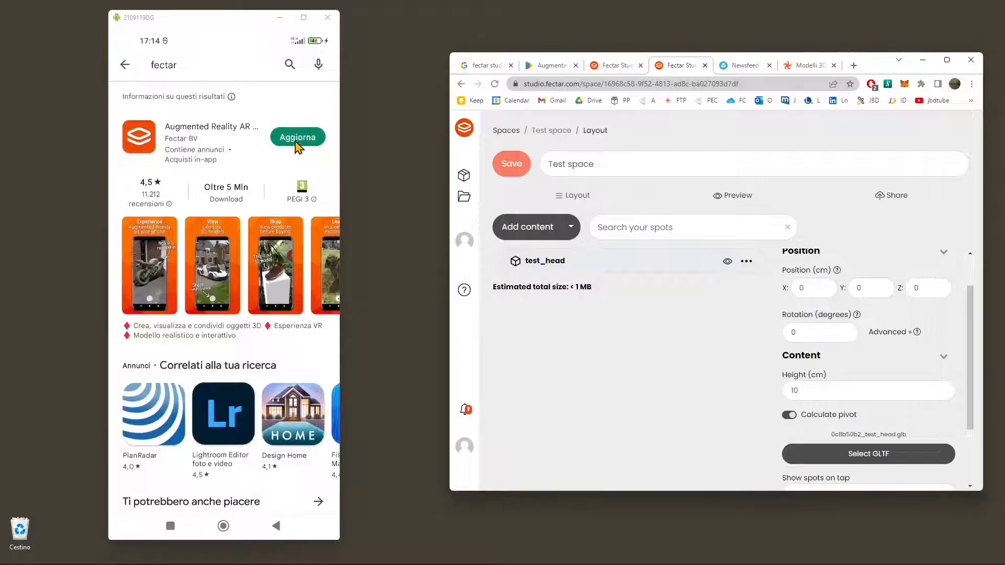
pyautogui.middleClick(299, 147)
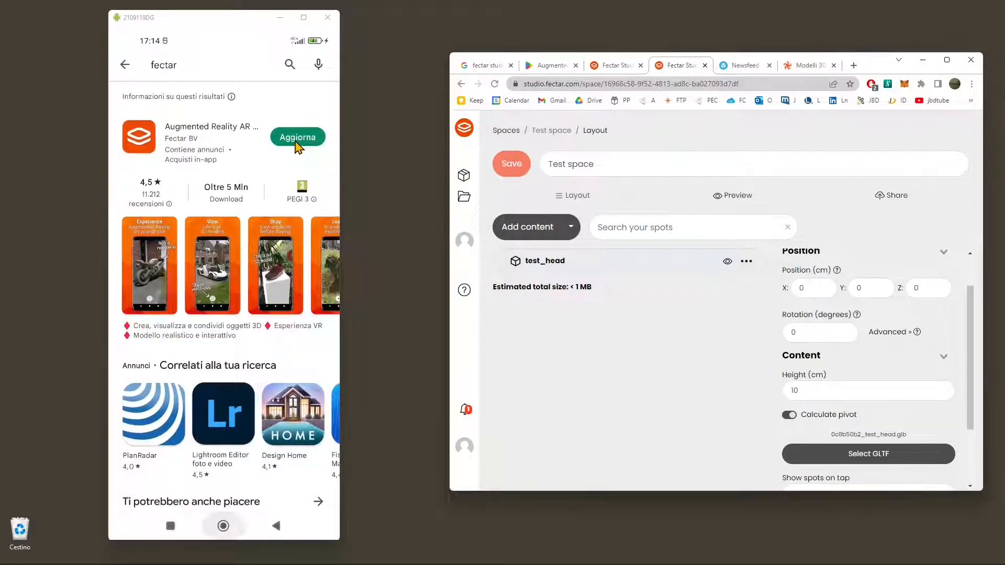
pyautogui.middleClick(296, 142)
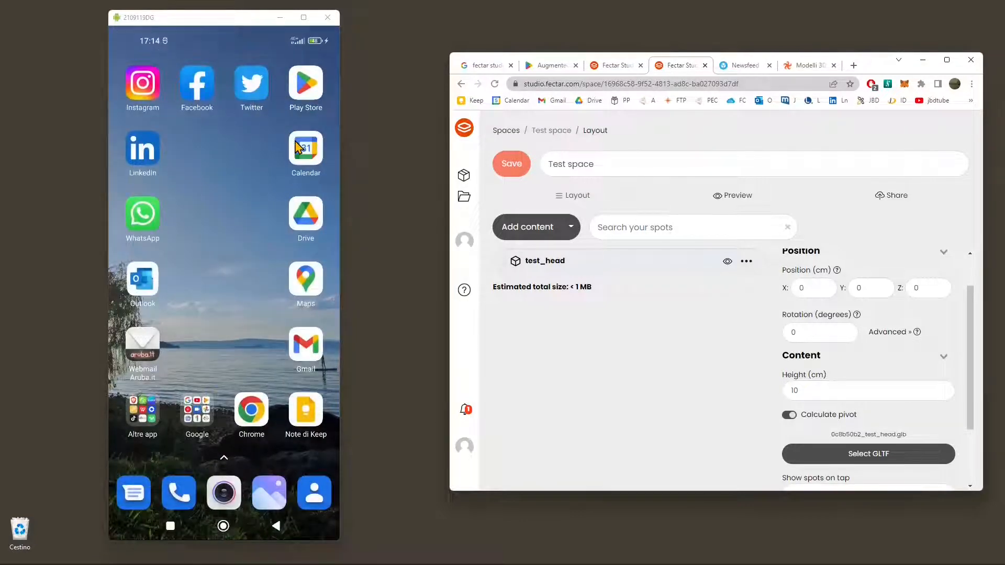
# Step: Switch to the Fectar app on the phone and browse the published spaces in its home feed
pyautogui.hotkey('alt', 's')
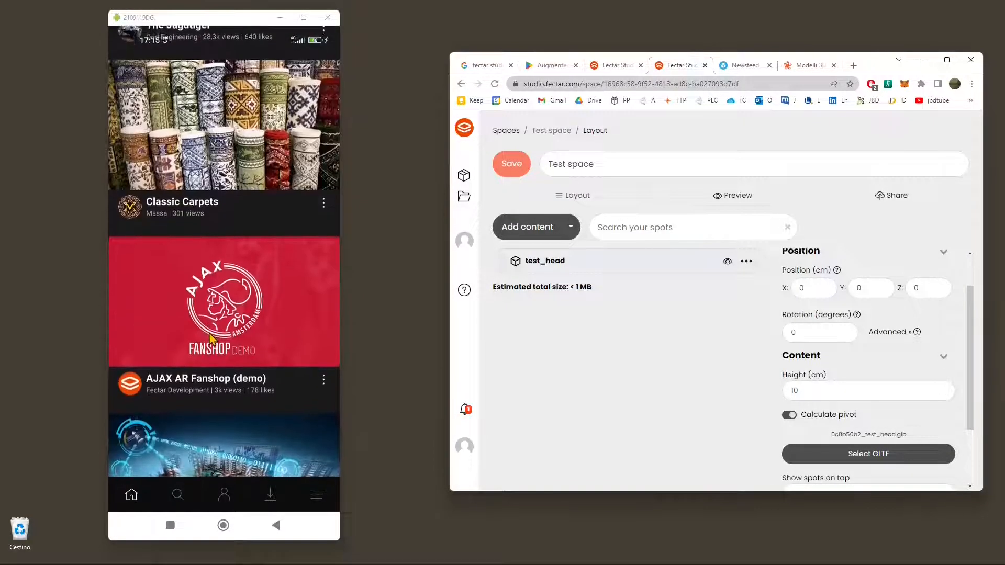
pyautogui.scroll(-14, 209, 339)
pyautogui.scroll(2, 210, 339)
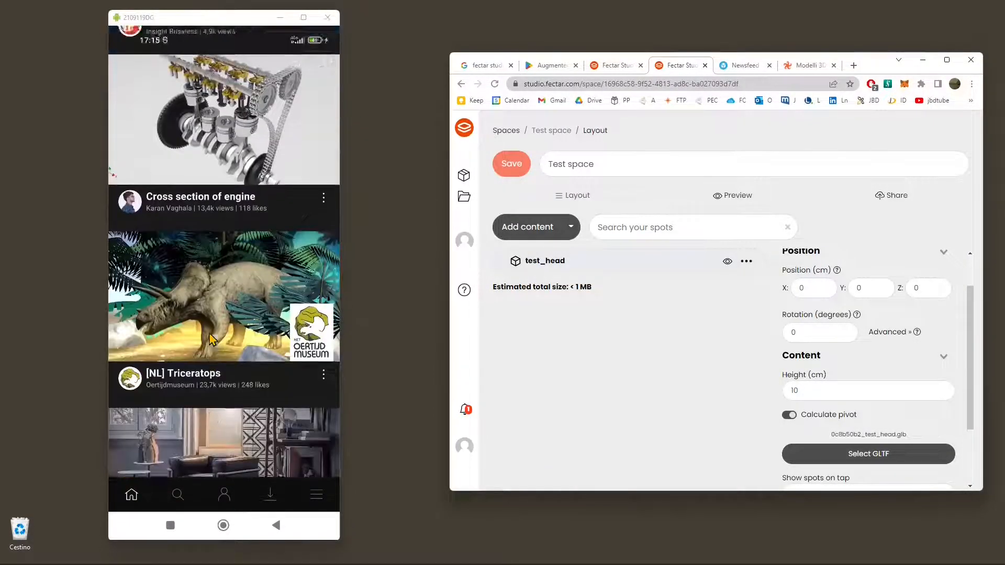
pyautogui.scroll(10, 209, 340)
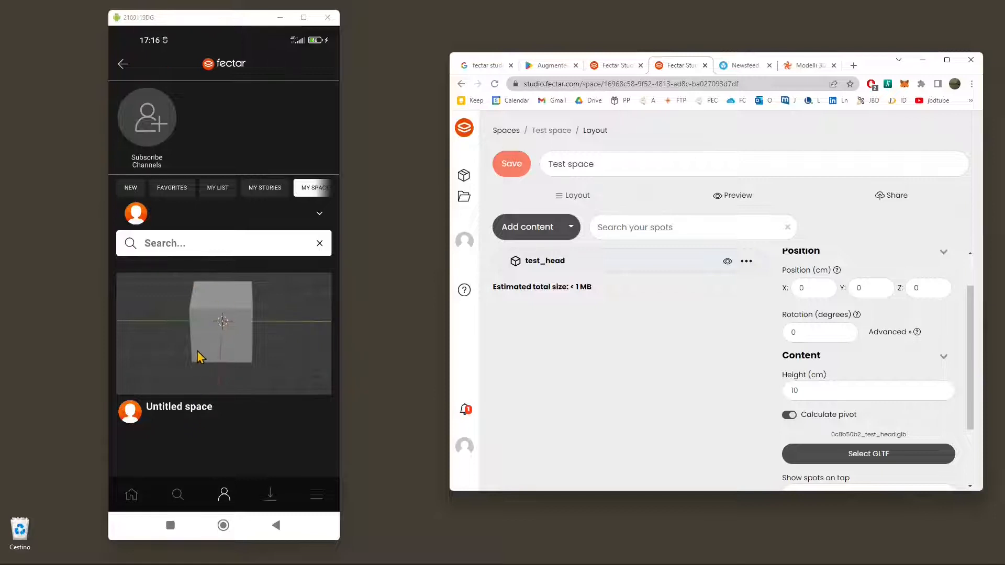
# Step: Open Untitled space from the personal spaces, view it in AR edit mode, and leave the editor
pyautogui.click(217, 355)
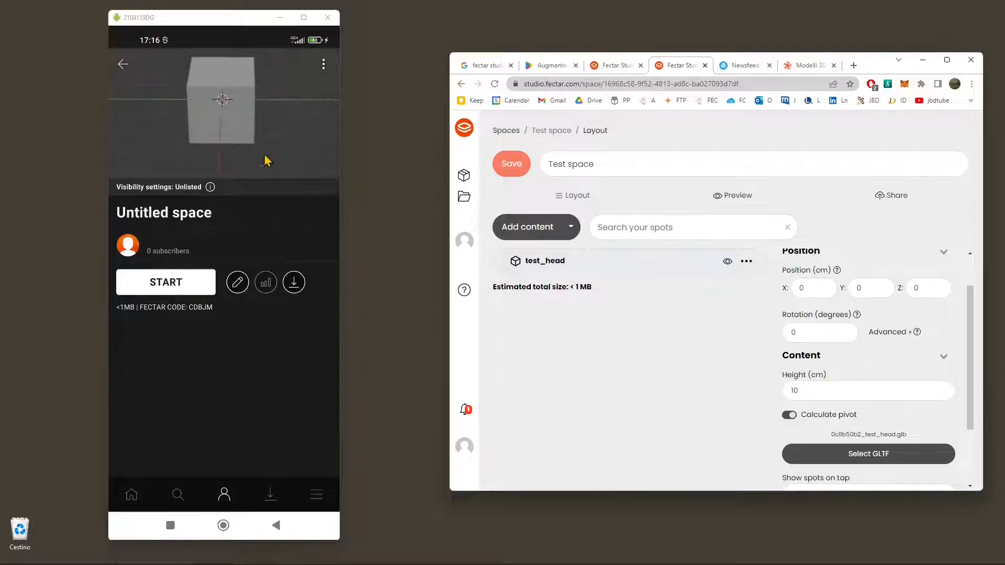
pyautogui.click(237, 282)
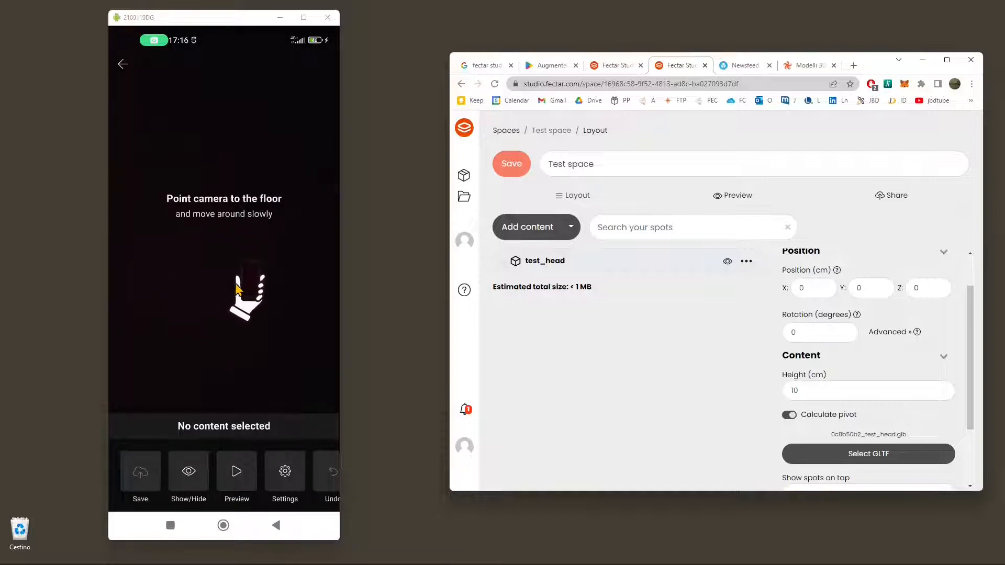
pyautogui.rightClick(235, 285)
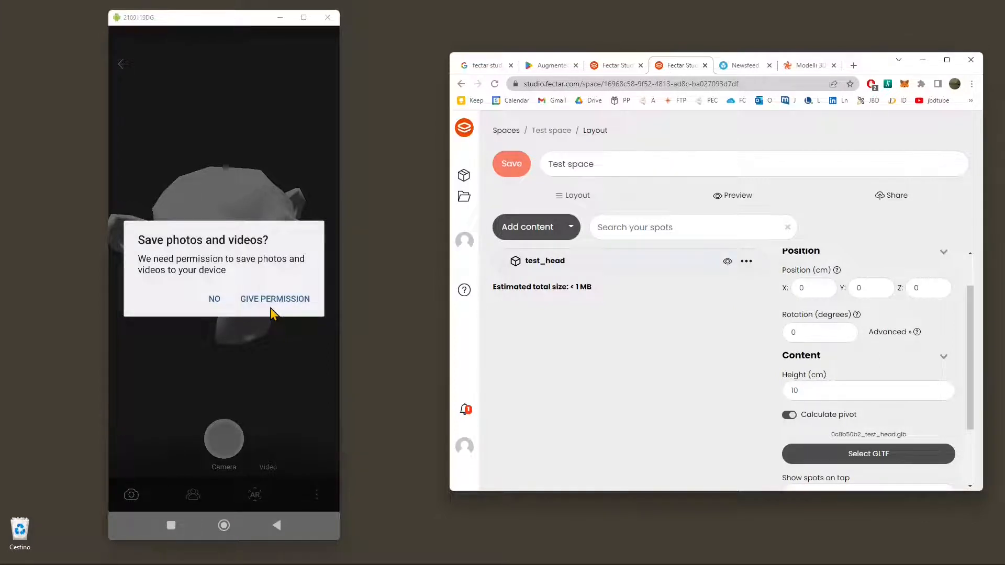
# Step: Grant the Fectar app permission to save photos and videos and access media on the phone
pyautogui.click(272, 308)
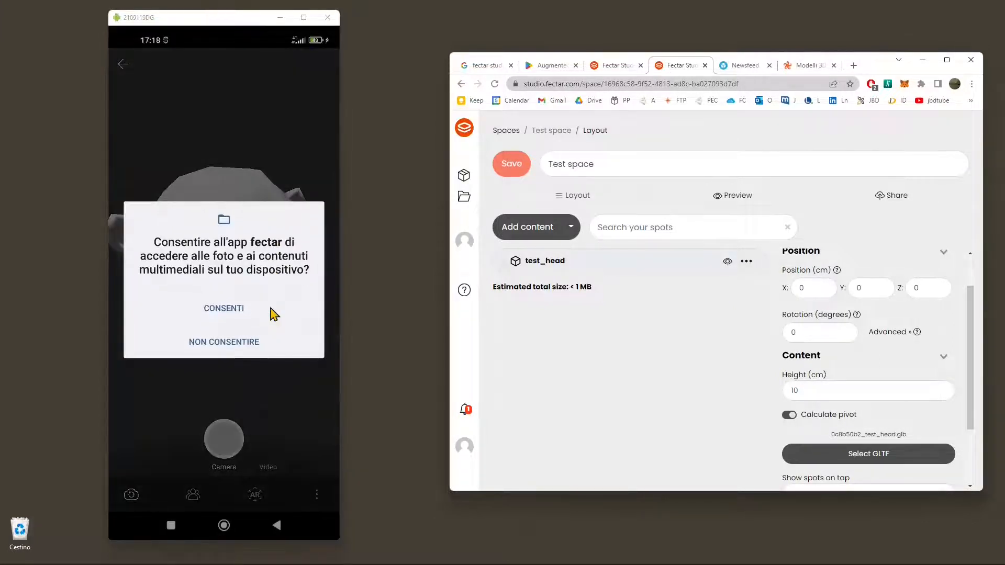
pyautogui.click(271, 312)
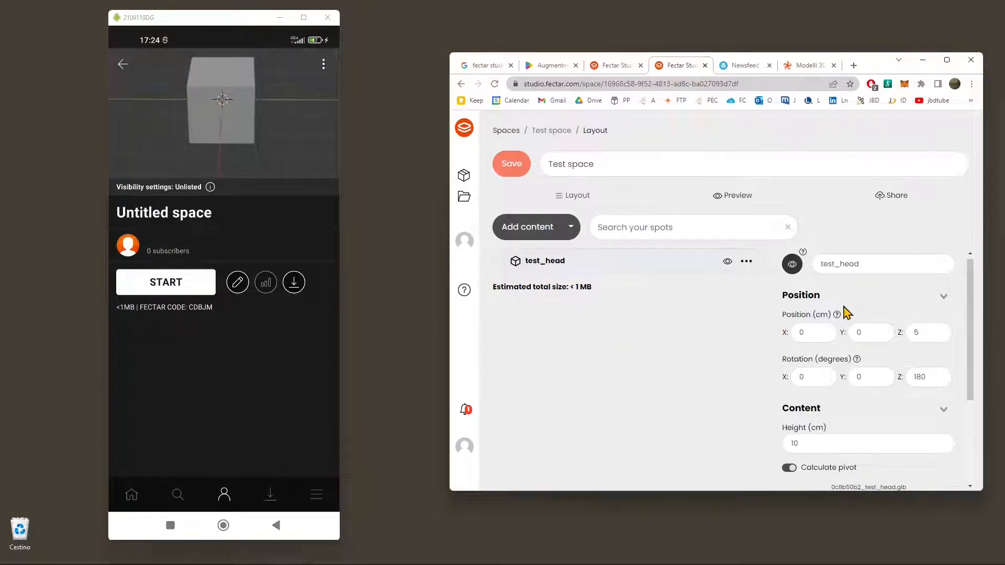
# Step: Set test_head's Y position to 7 cm and its rotation to Y 180 and Z 0 degrees, and save Test space in Fectar Studio
pyautogui.click(957, 297)
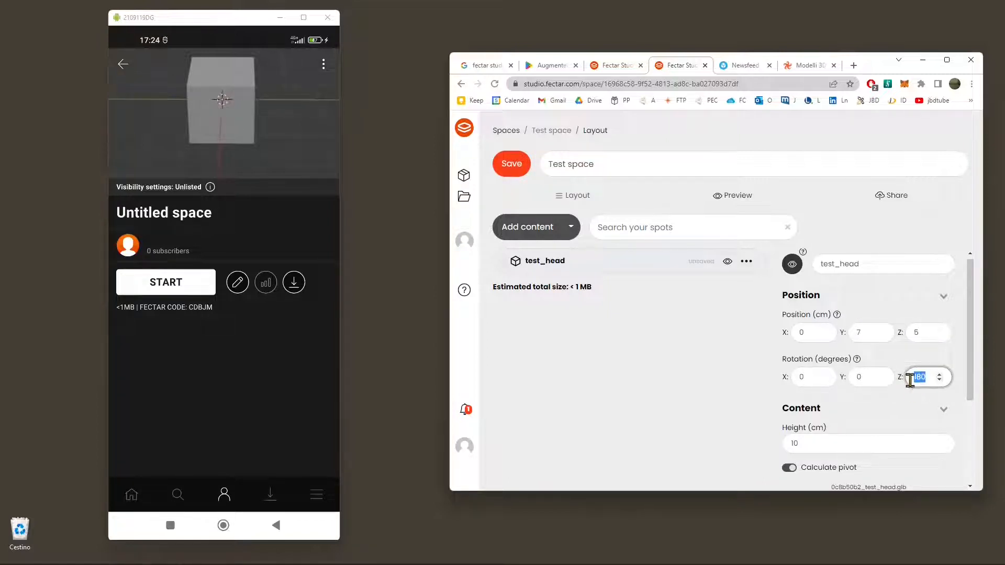
pyautogui.press('BackSpace')
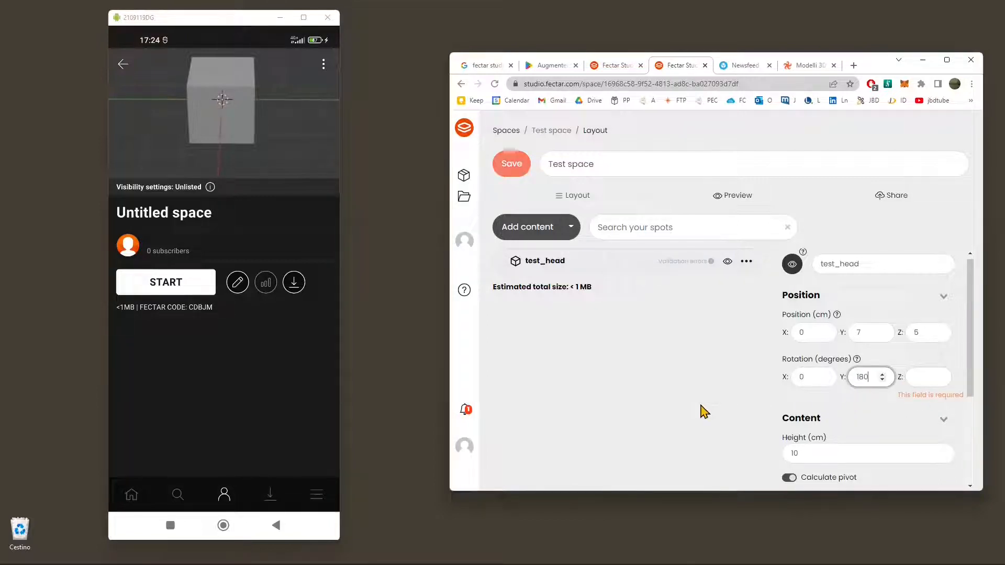
pyautogui.write('1')
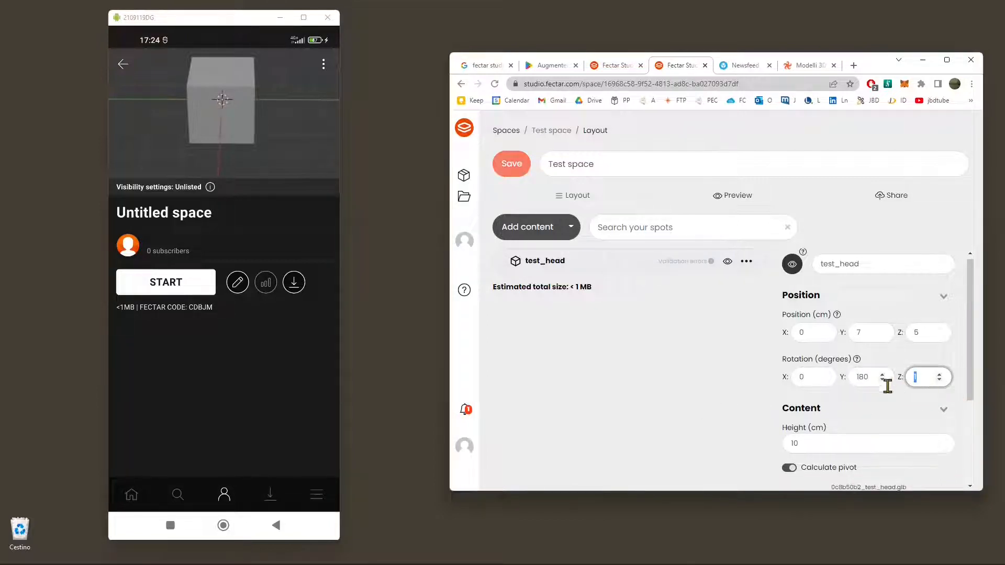
pyautogui.click(513, 178)
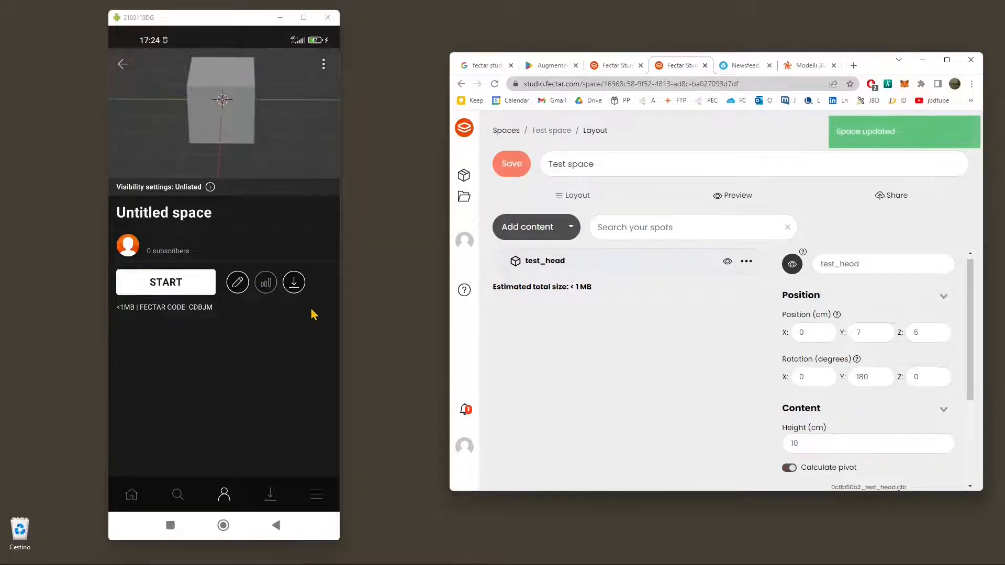
# Step: Start Untitled space on the phone and view the monkey head in AR
pyautogui.click(194, 288)
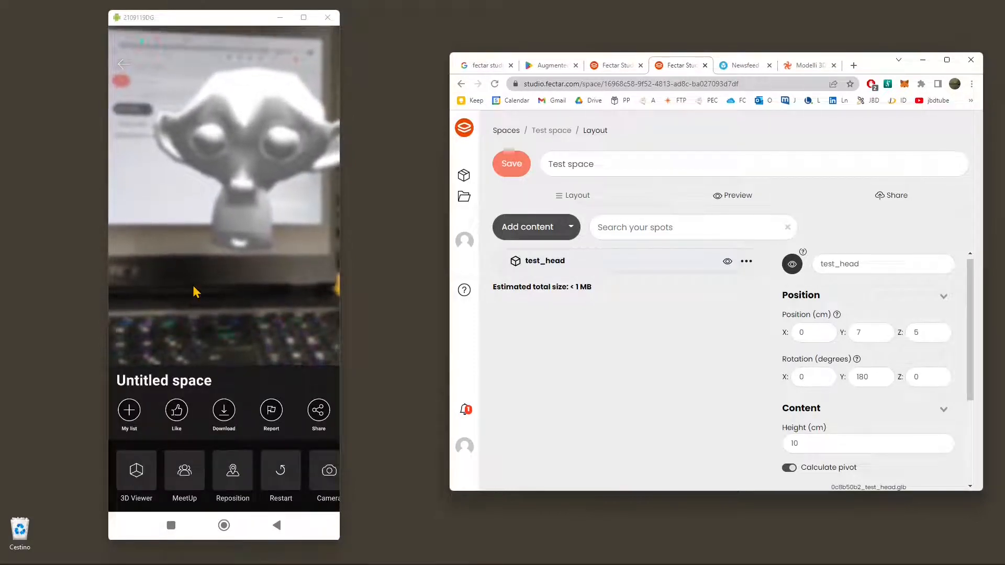
pyautogui.click(193, 287)
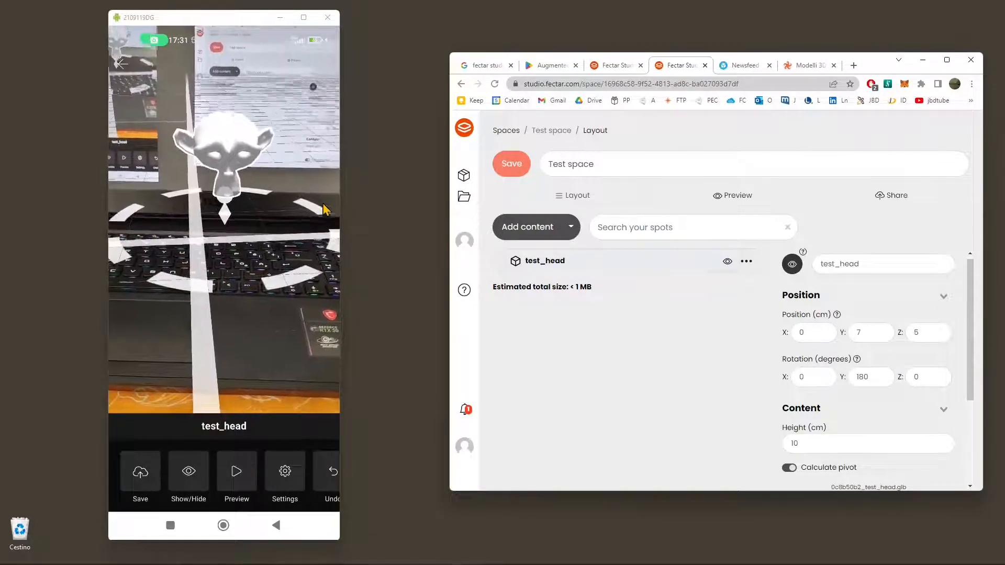
# Step: Try to rotate the test_head model in the phone's AR edit view
pyautogui.click(323, 205)
pyautogui.click(323, 204)
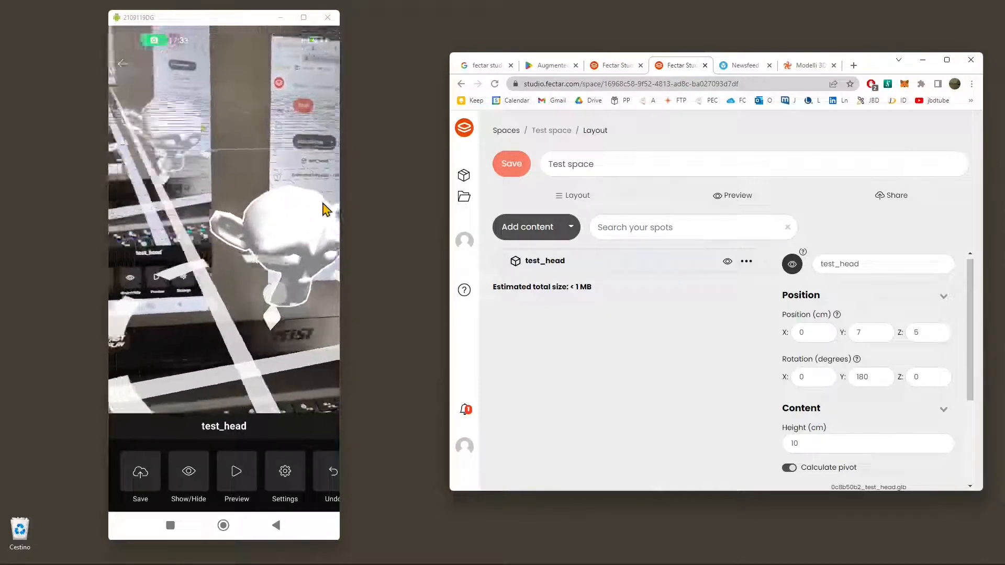
pyautogui.click(323, 206)
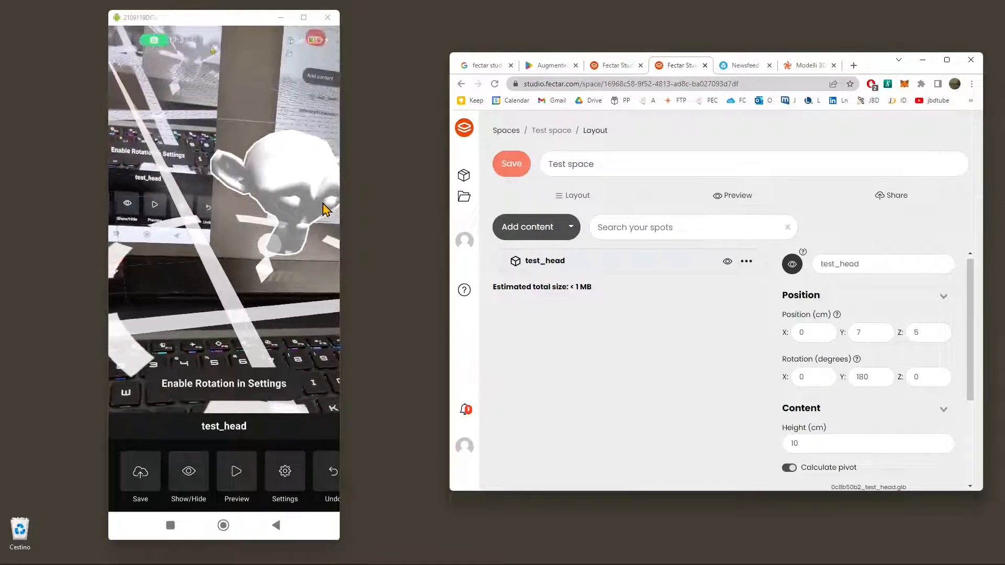